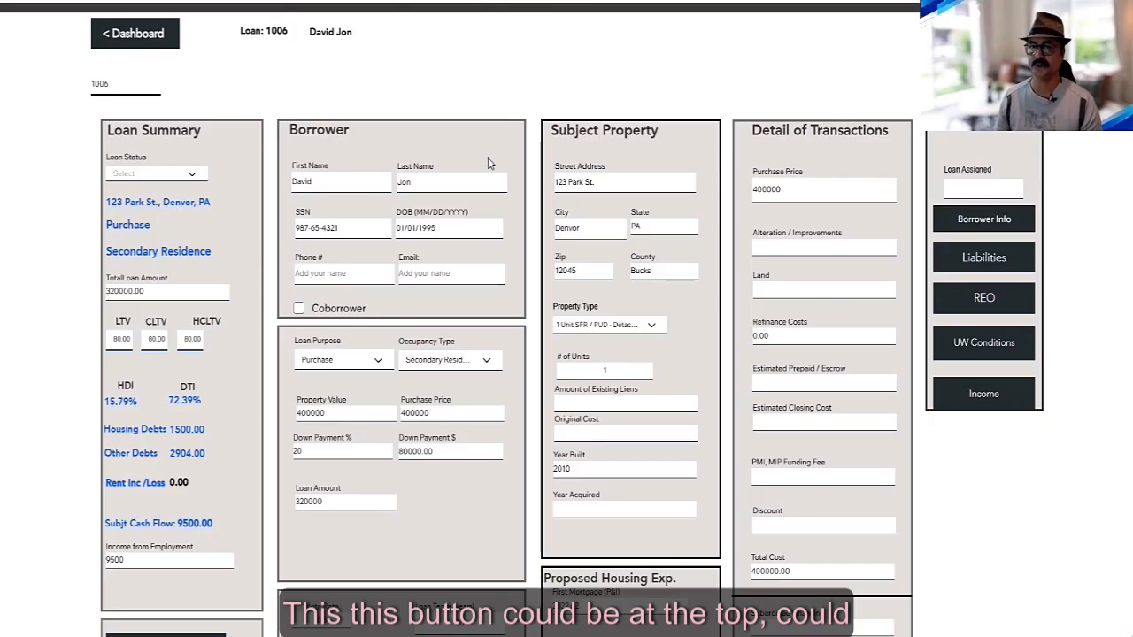
Step: Open the REO screen for loan 1006 from the loan's main screen
left_click(976, 301)
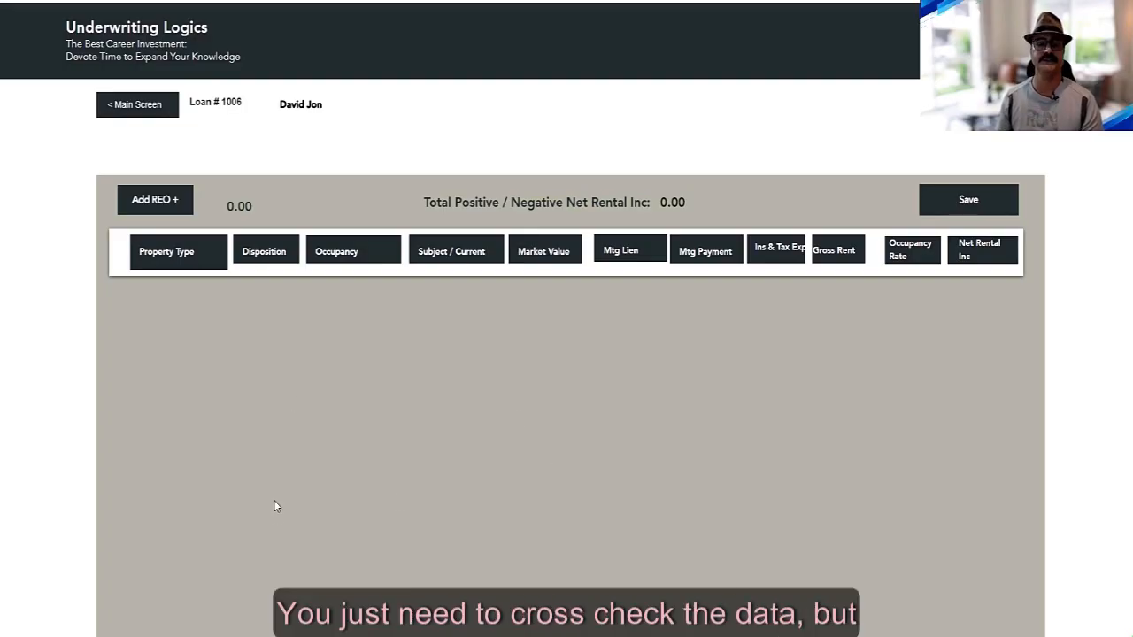
Step: Add a new REO row with property type Single Family
left_click(155, 200)
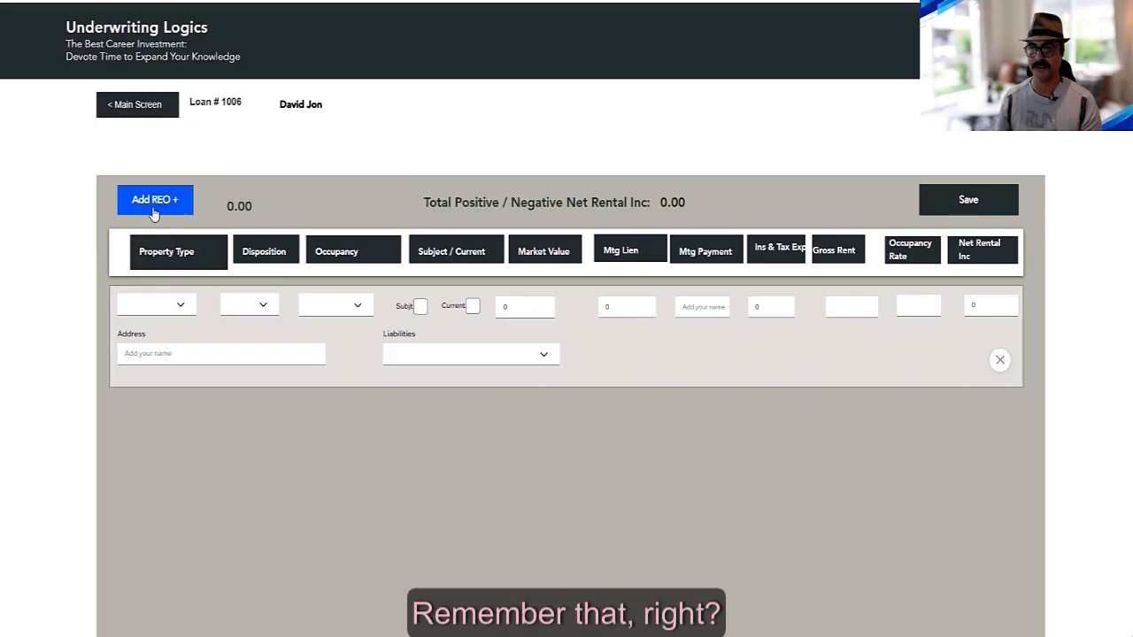
left_click(175, 318)
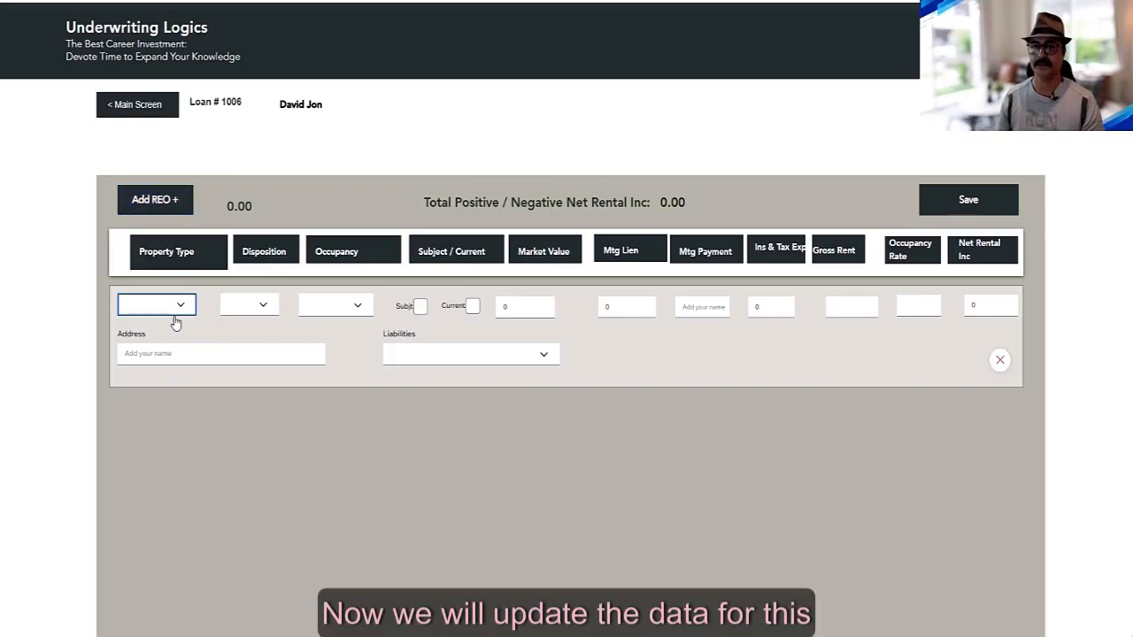
left_click(178, 312)
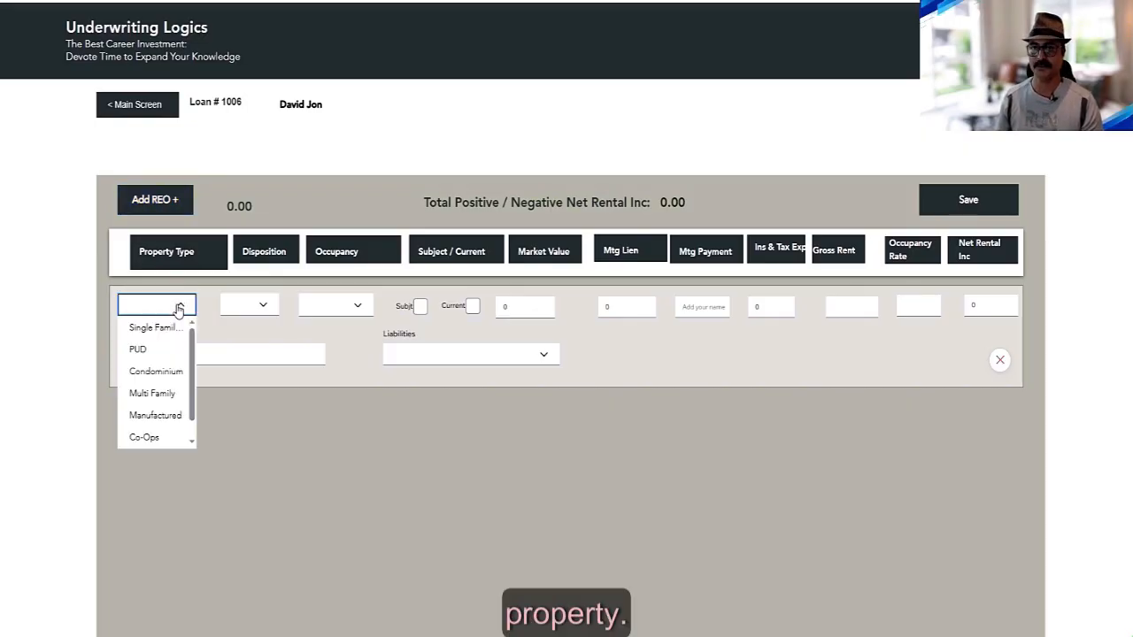
left_click(168, 336)
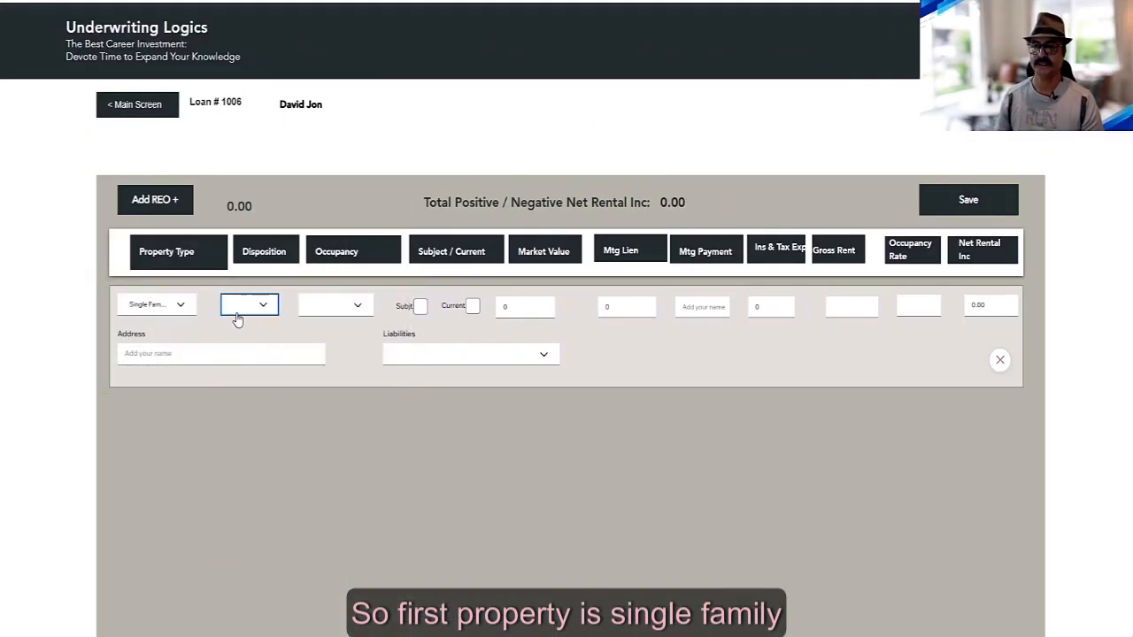
Step: Set the new property's disposition to Retain, leaving occupancy blank for now
left_click(254, 310)
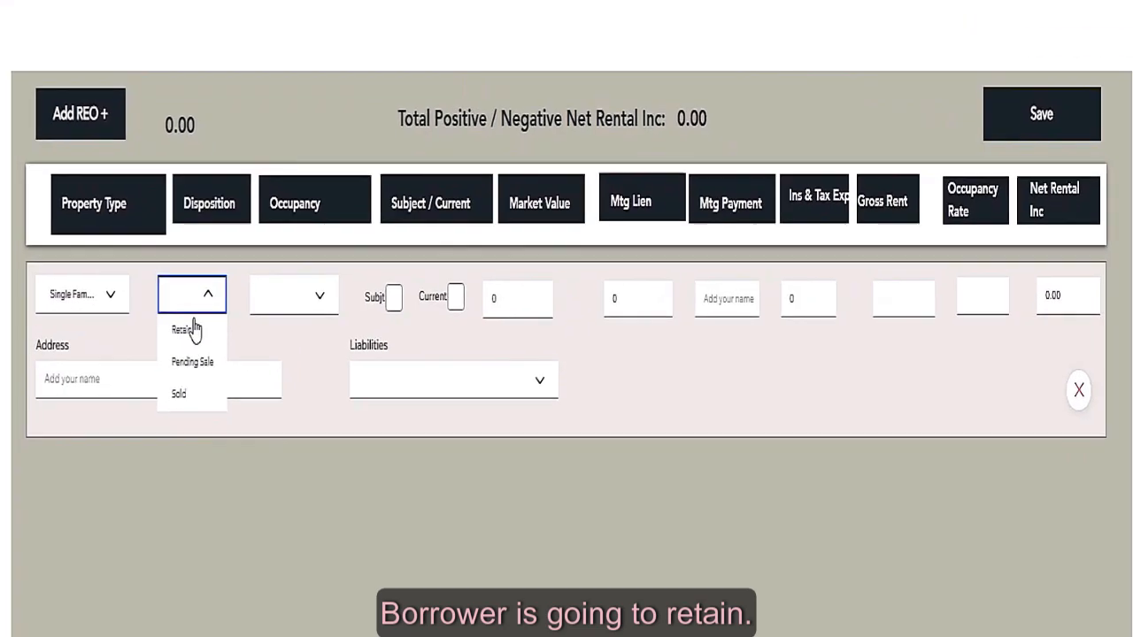
left_click(193, 341)
left_click(195, 312)
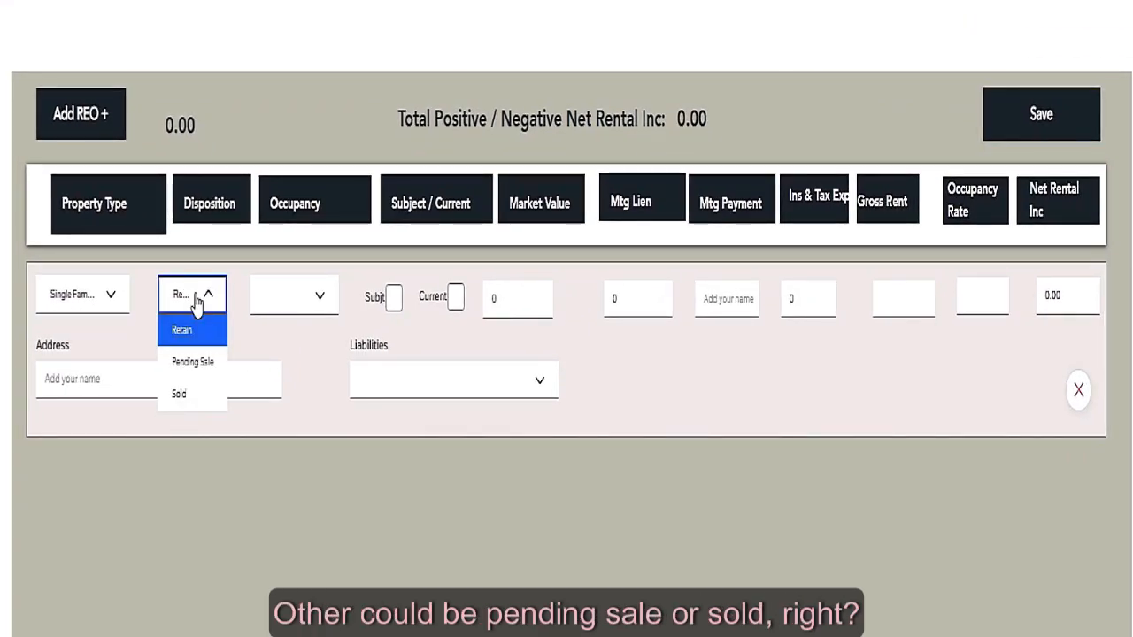
left_click(197, 334)
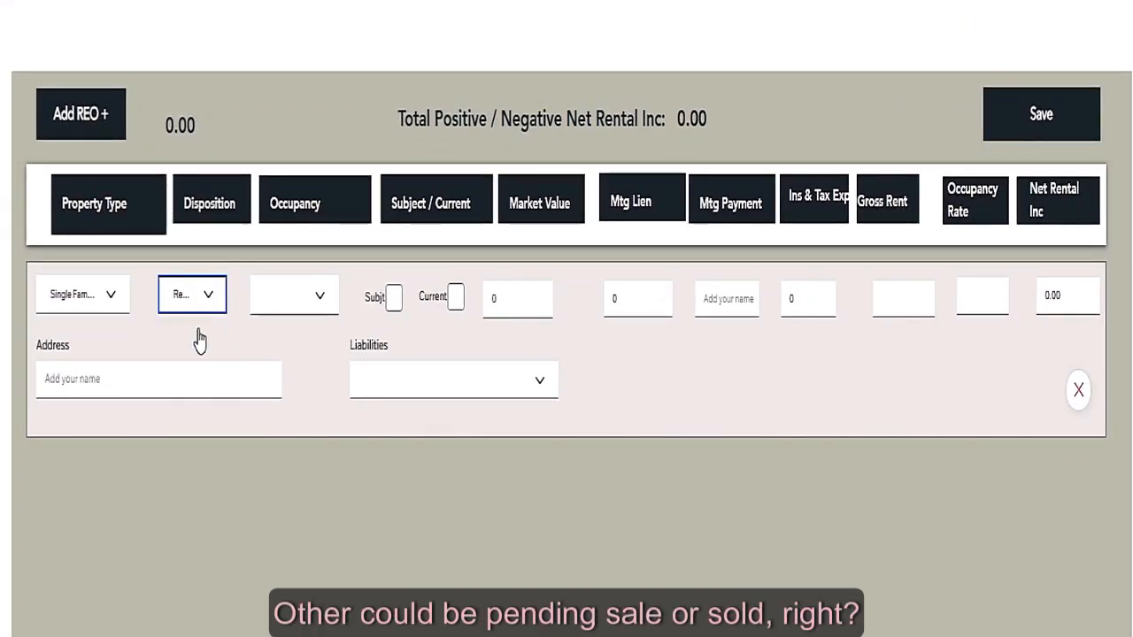
left_click(314, 301)
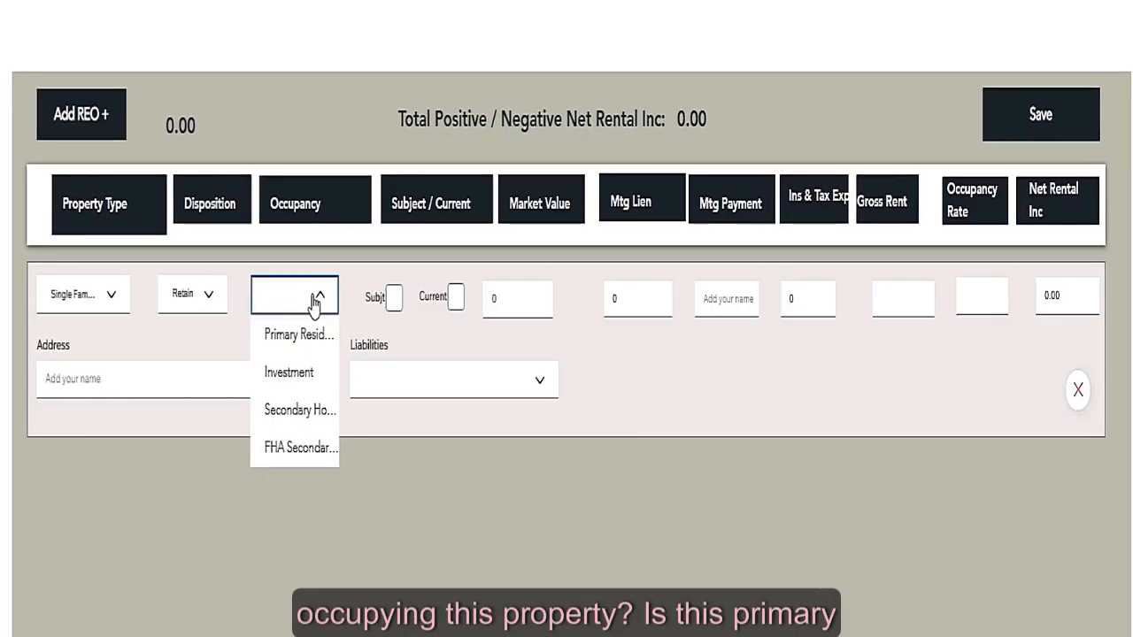
left_click(315, 301)
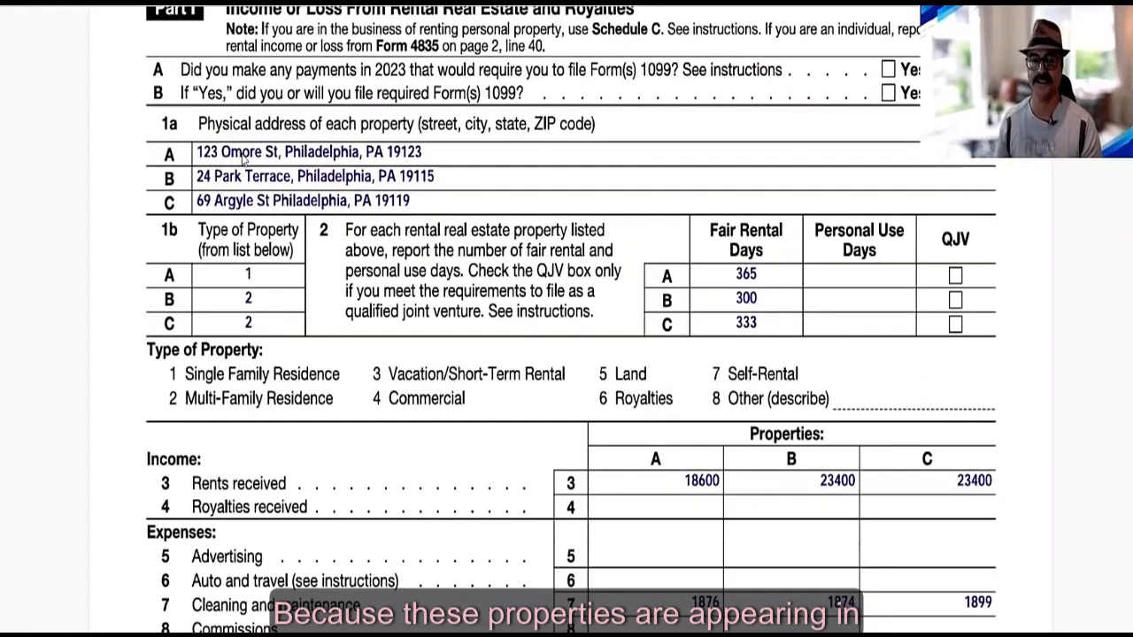
Step: Scroll Schedule E back up to its header, then return to the REO form
scroll(238, 186, "up", 2)
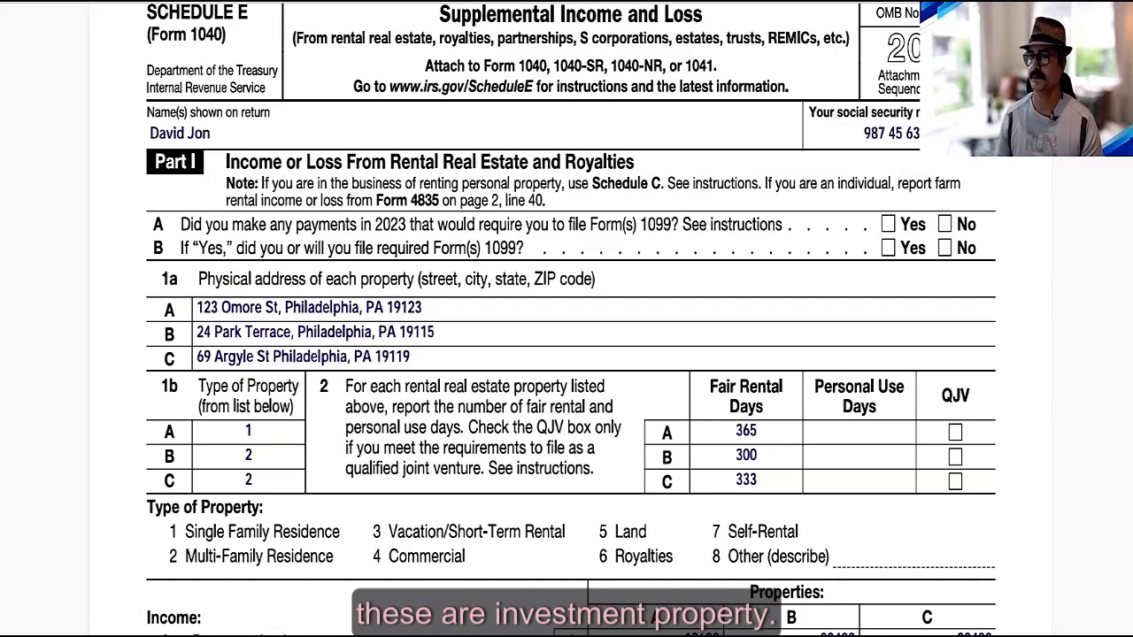
key("alt+Tab")
Step: Set the single-family property's occupancy to Investment, then bring Schedule E back up
left_click(363, 357)
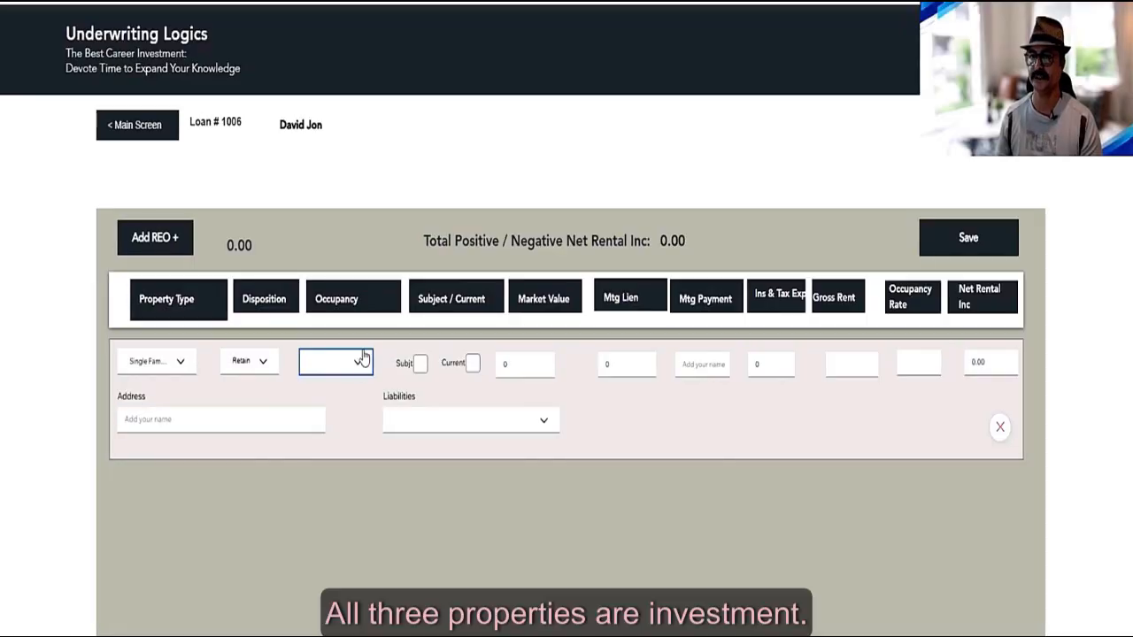
left_click(363, 356)
left_click(340, 414)
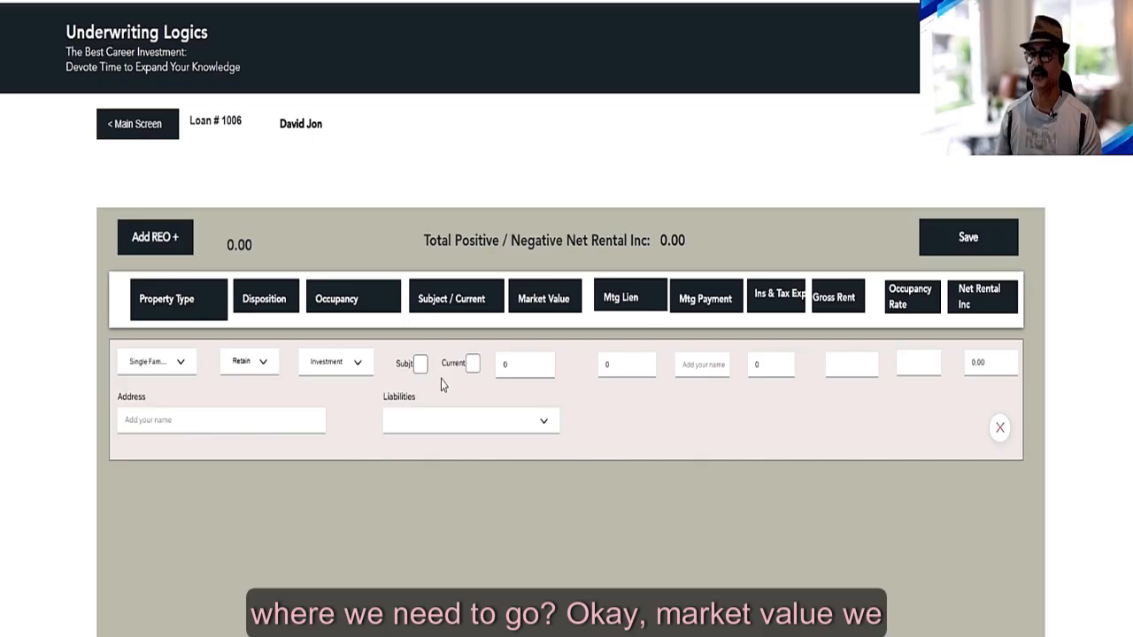
left_click(524, 365)
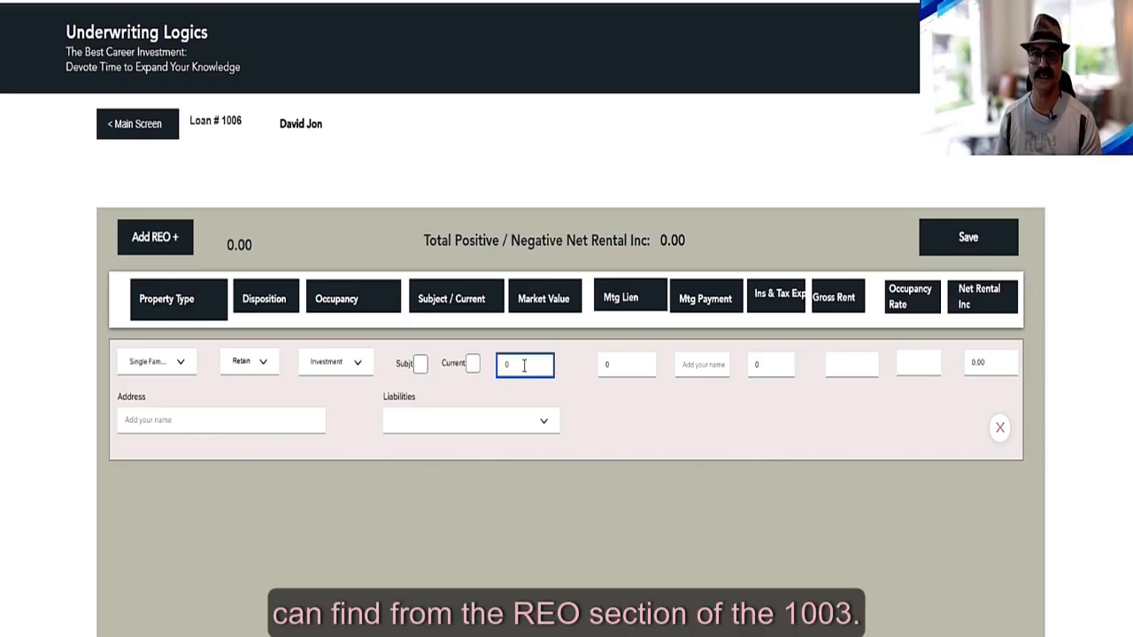
left_click(324, 2)
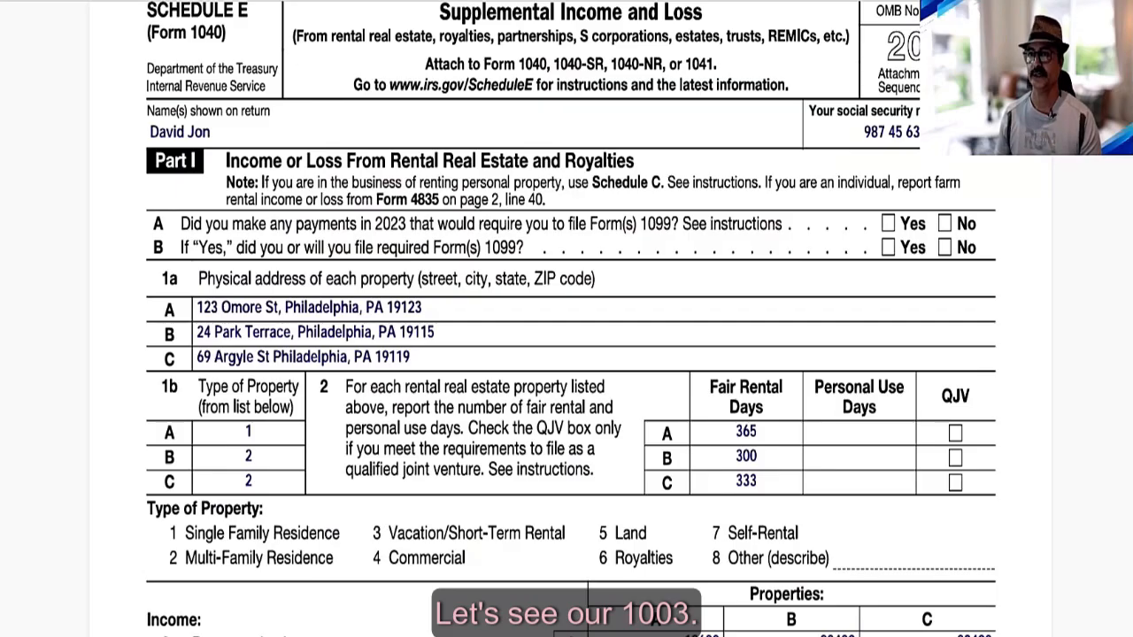
Step: Show the 1003's Section 3 real estate page: $200,000, Retained, Investment
left_click(372, 2)
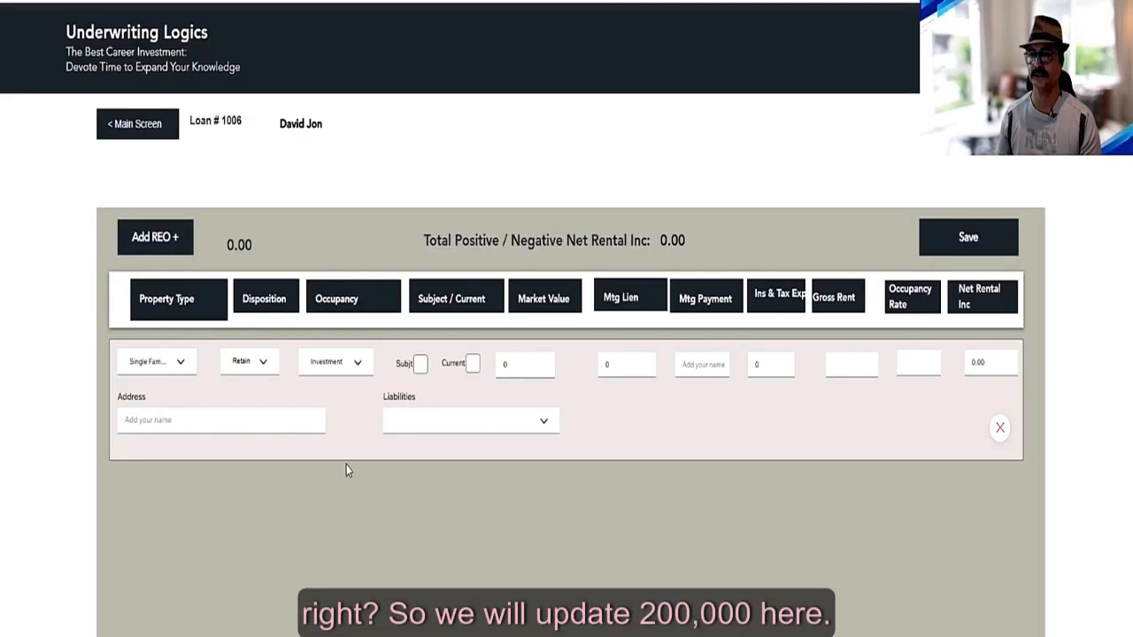
Step: Enter 200000 as the first REO property's market value
left_click(502, 364)
type("20")
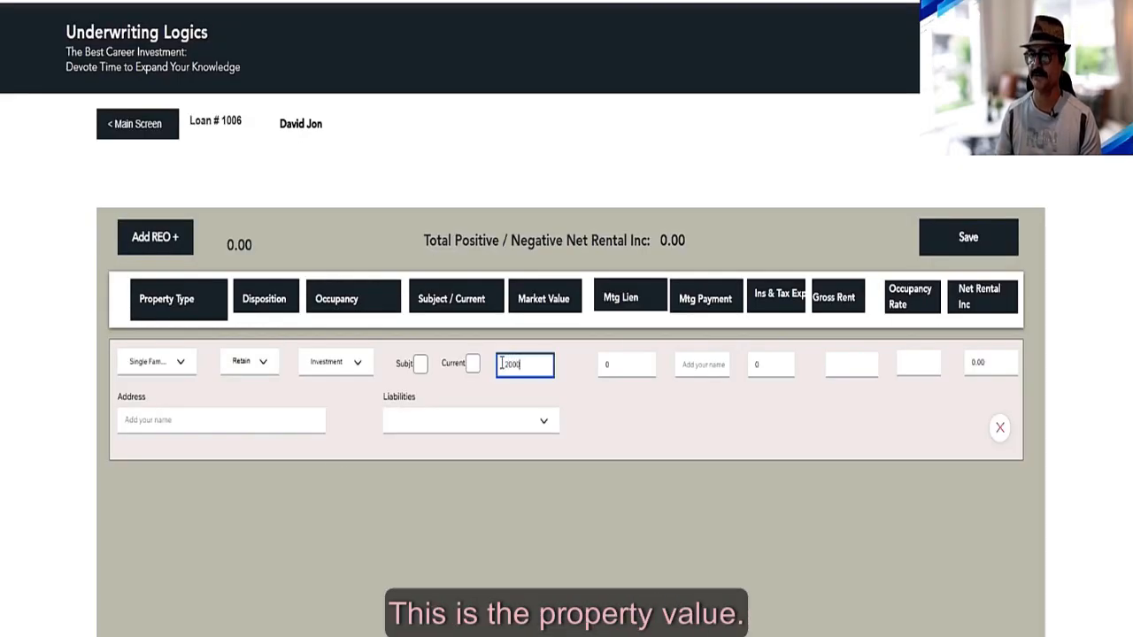
type("0000")
left_click(602, 430)
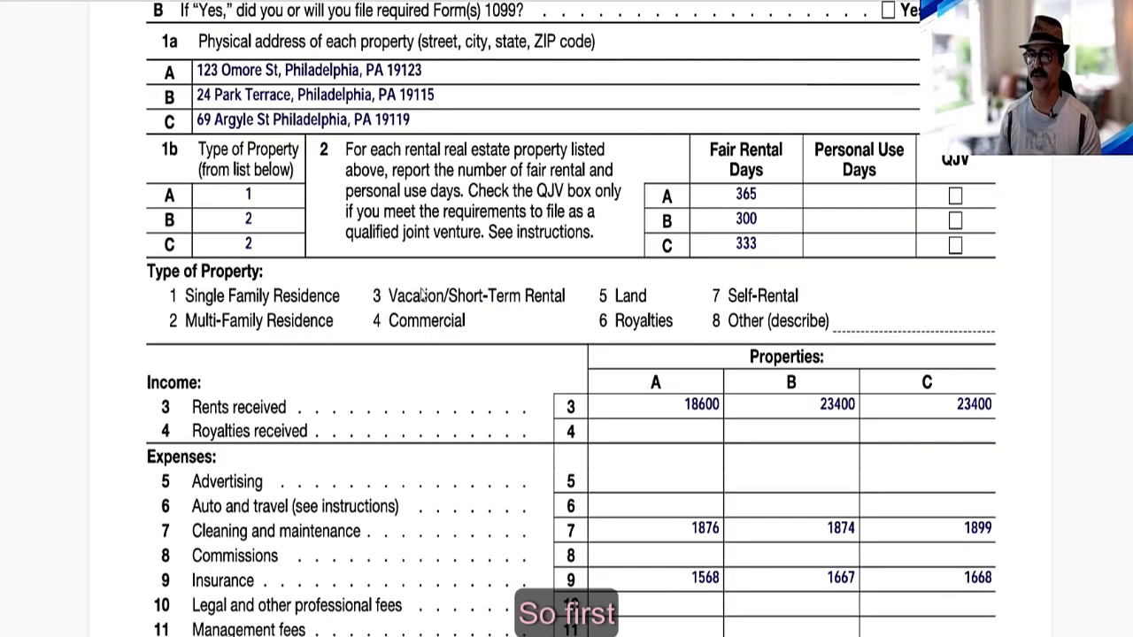
Step: Review Schedule E expense lines 12–20, then go to the REO form's Mtg Lien field
scroll(422, 295, "down", 3)
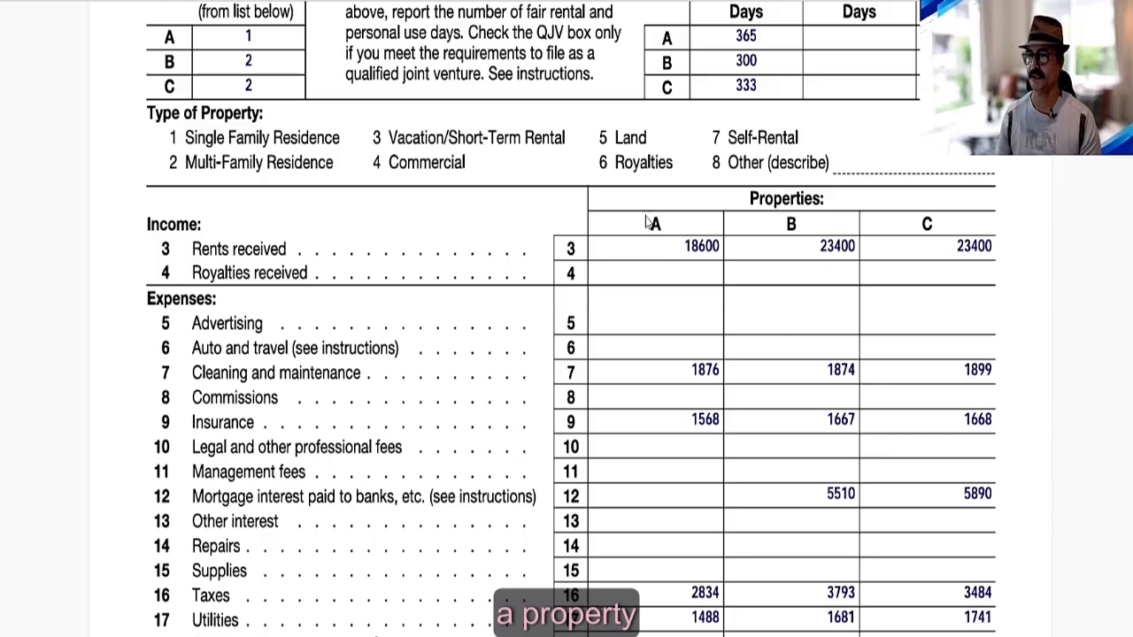
scroll(661, 245, "down", 2)
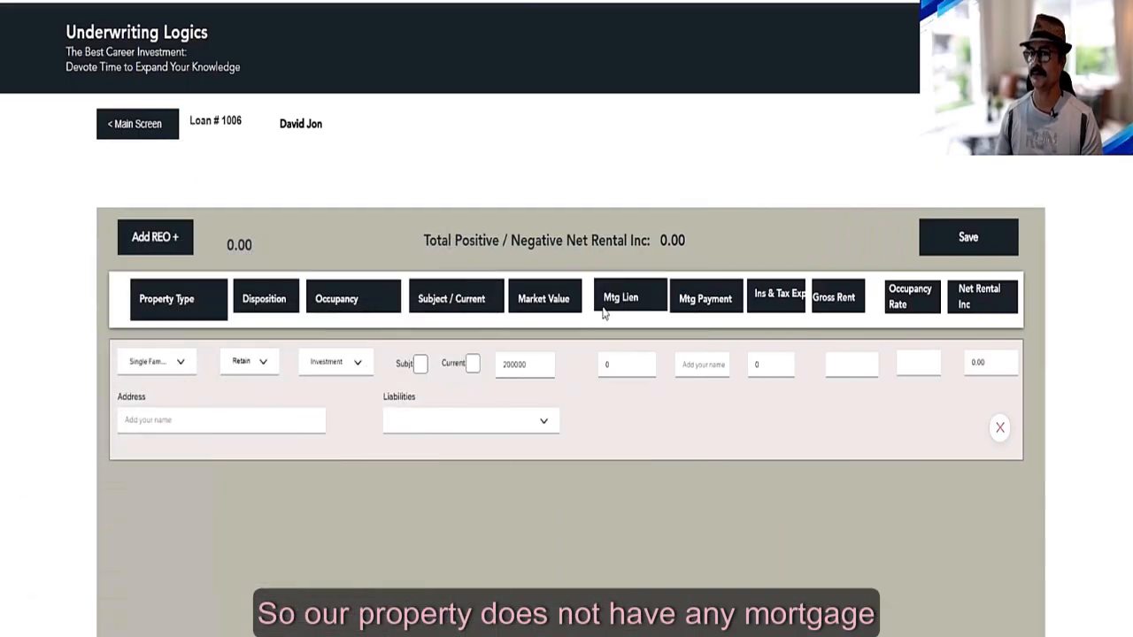
left_click(631, 367)
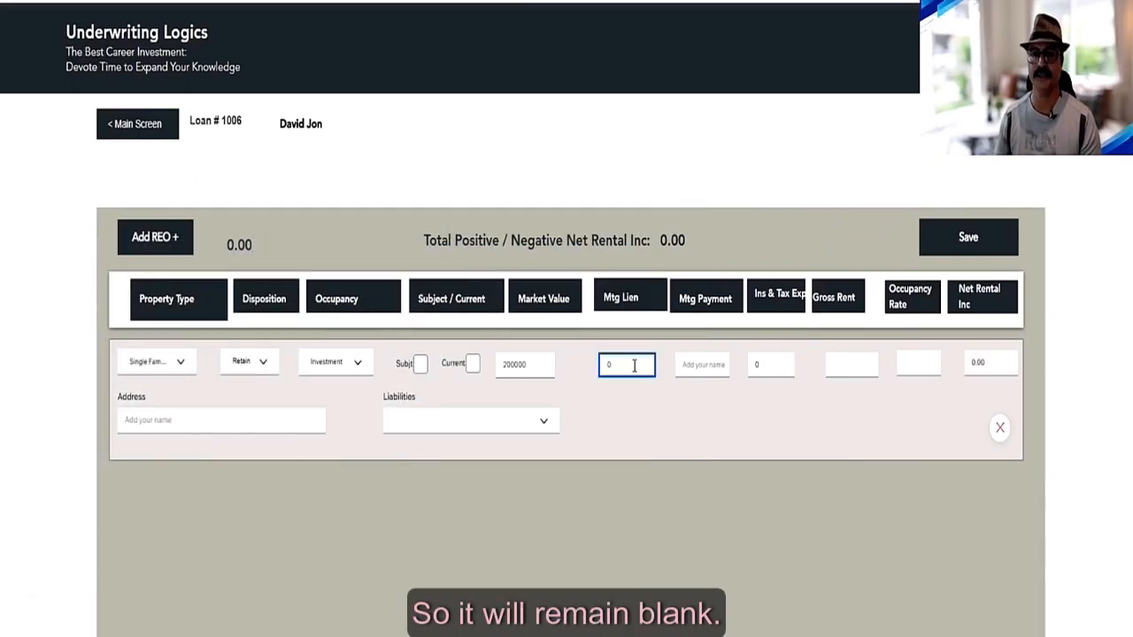
Step: Leave mortgage lien at 0, enter 0 as mortgage payment, then view Schedule E's insurance and taxes
left_click(703, 366)
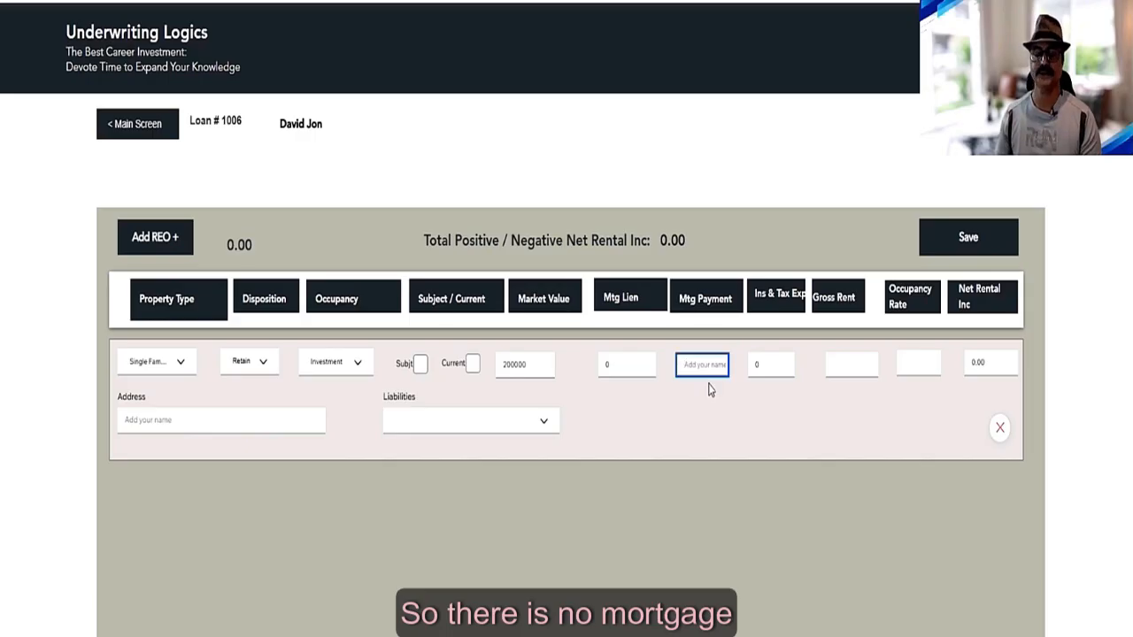
type("0")
left_click(700, 418)
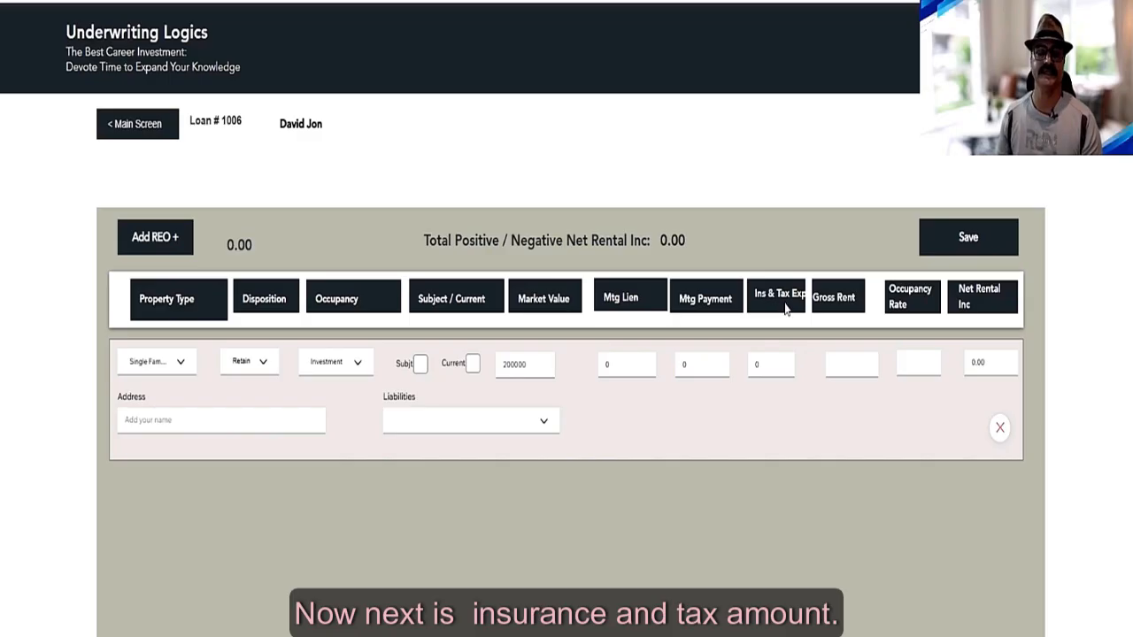
left_click(768, 365)
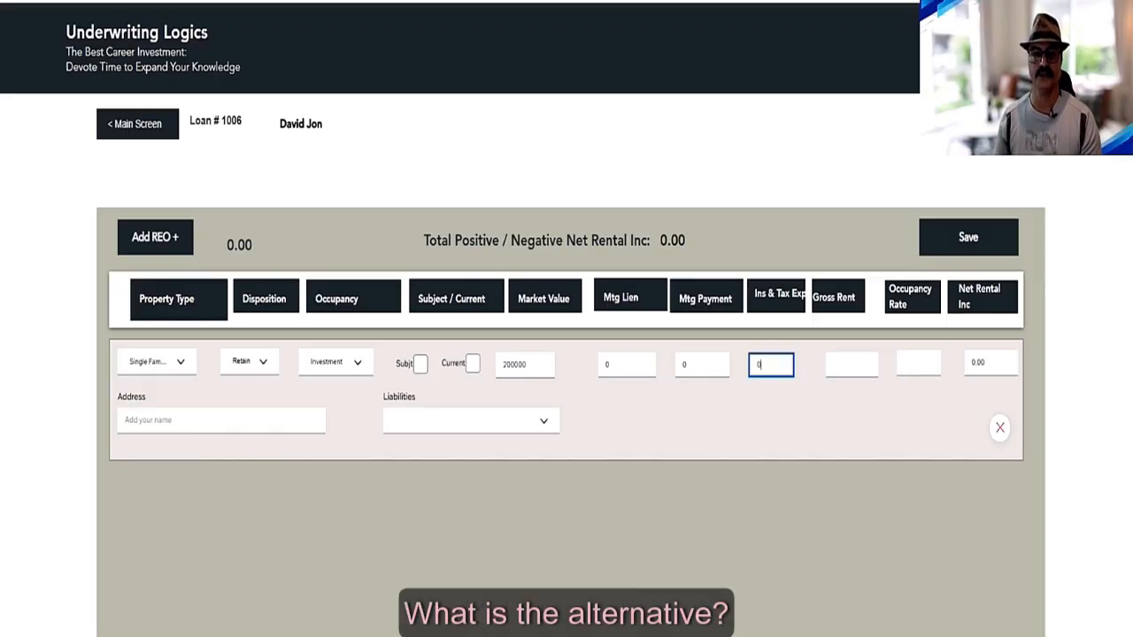
key("alt+Tab")
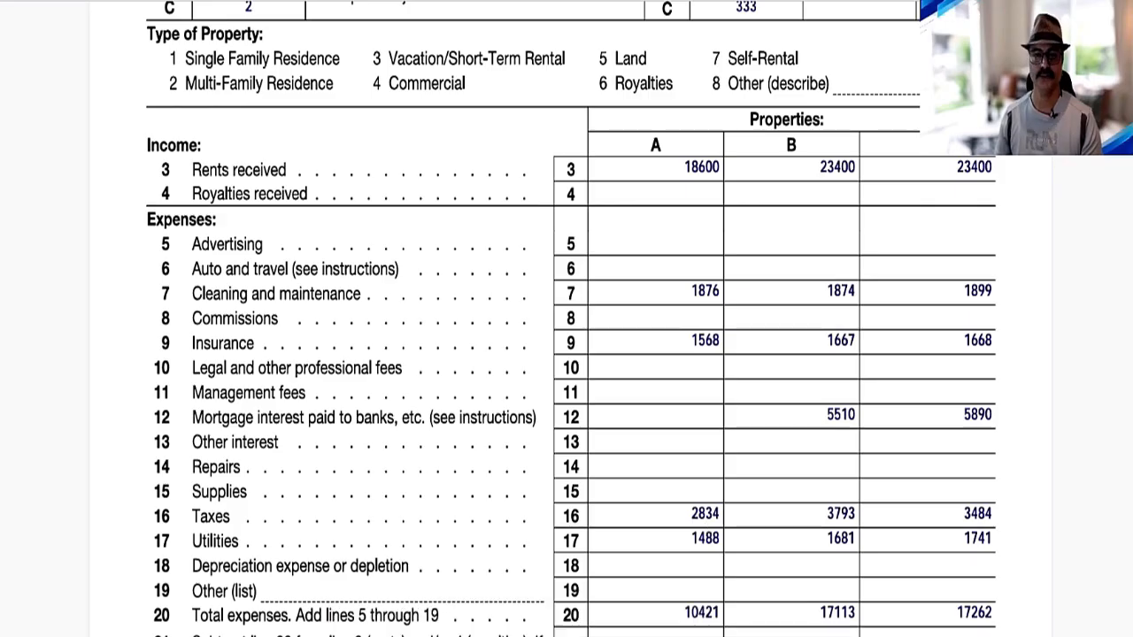
Step: Calculate property A's monthly insurance and taxes: (1568 + 2834) / 12 = 366.83
key("alt+Tab")
left_click(469, 342)
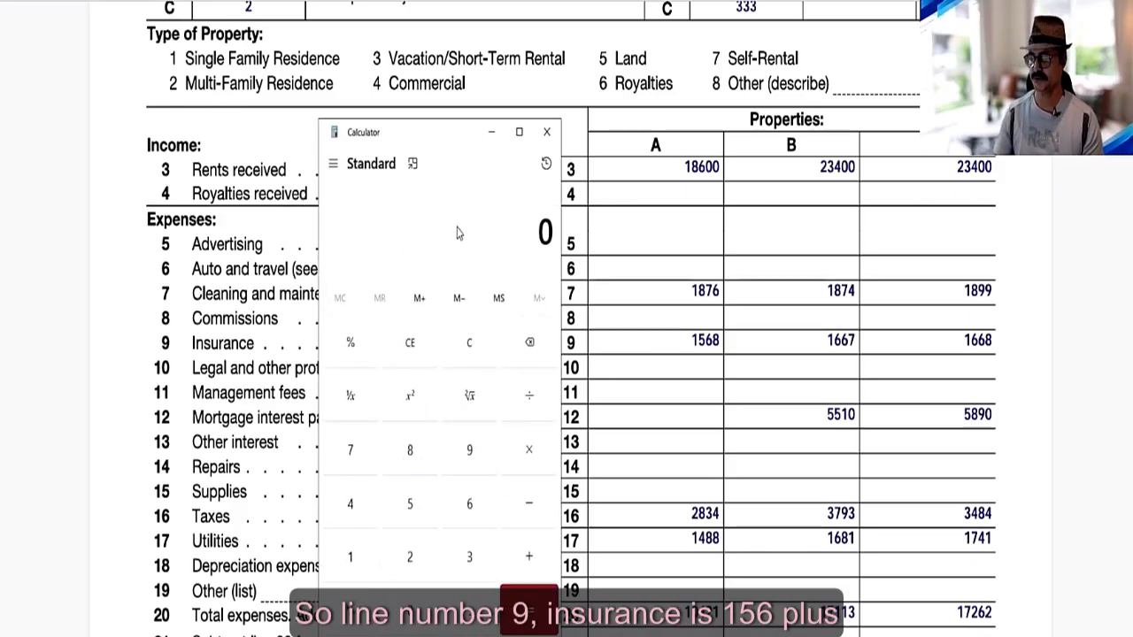
type("1568 + ")
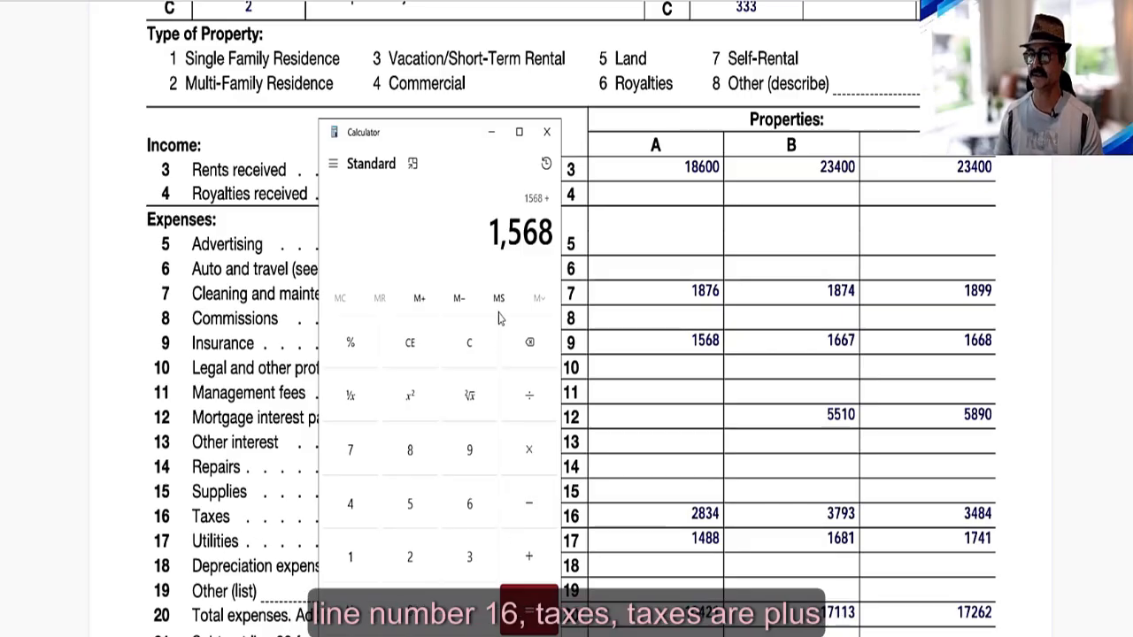
type("2834")
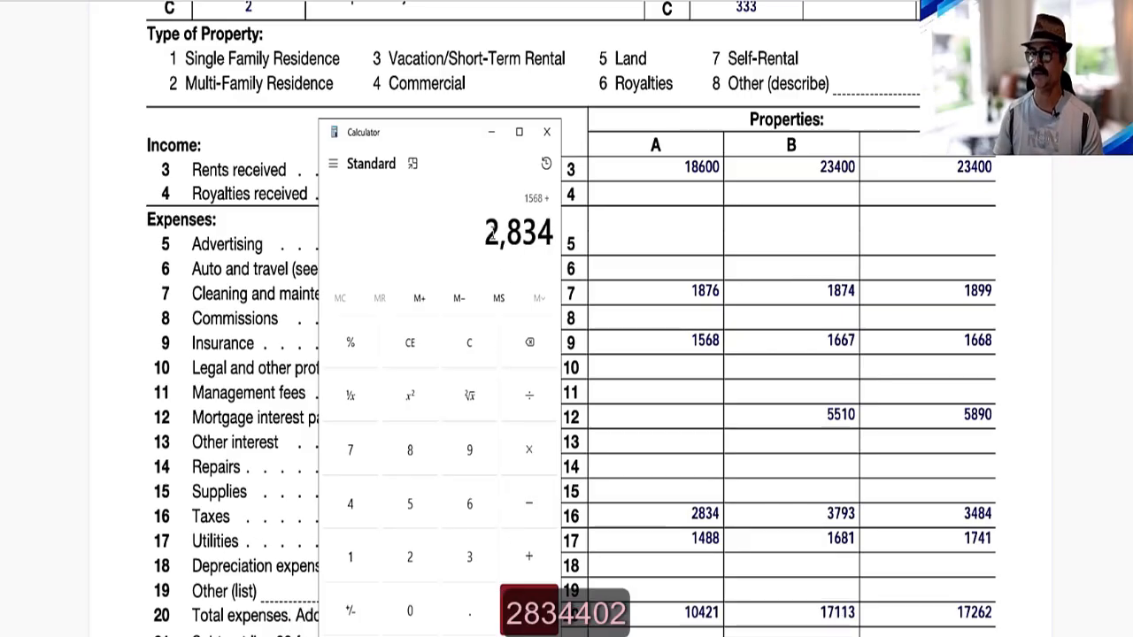
key("Return")
type("/12")
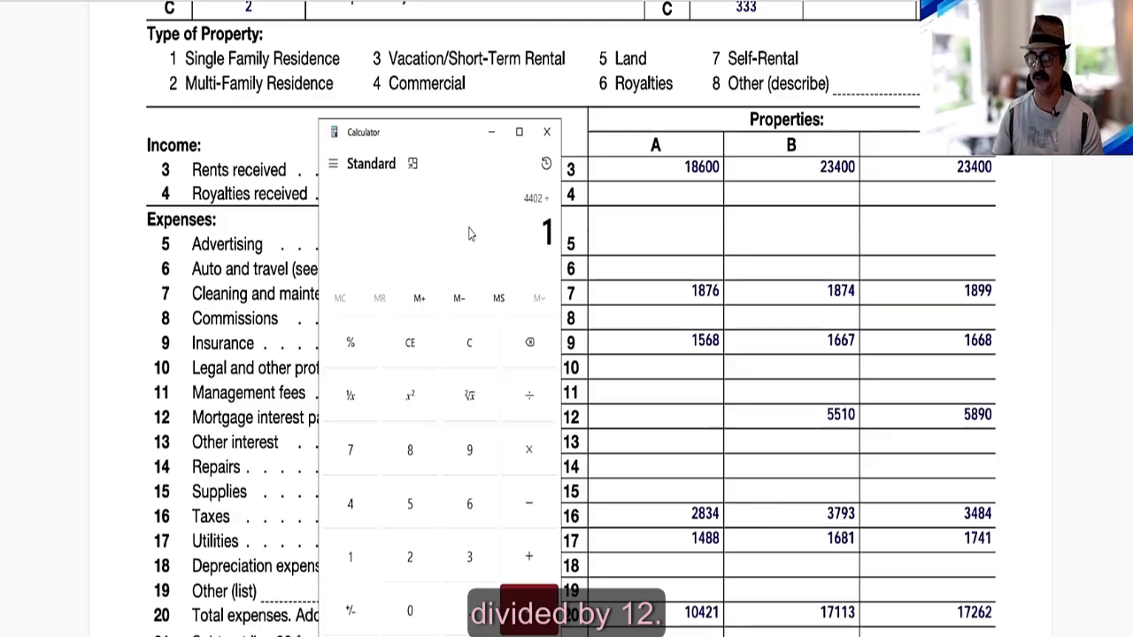
key("Return")
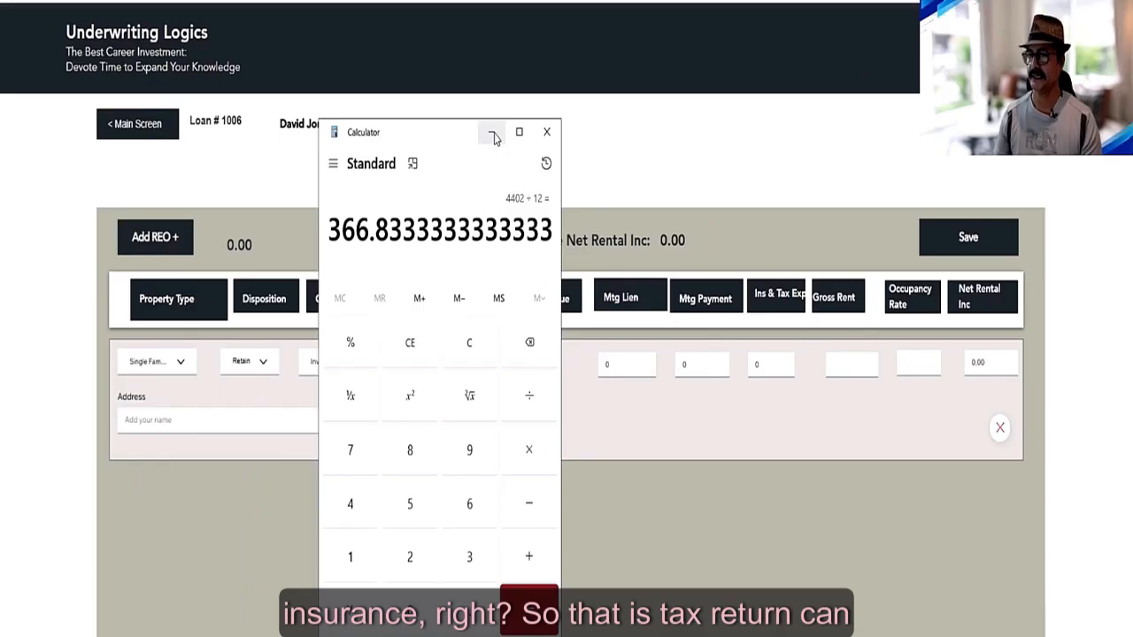
left_click(493, 134)
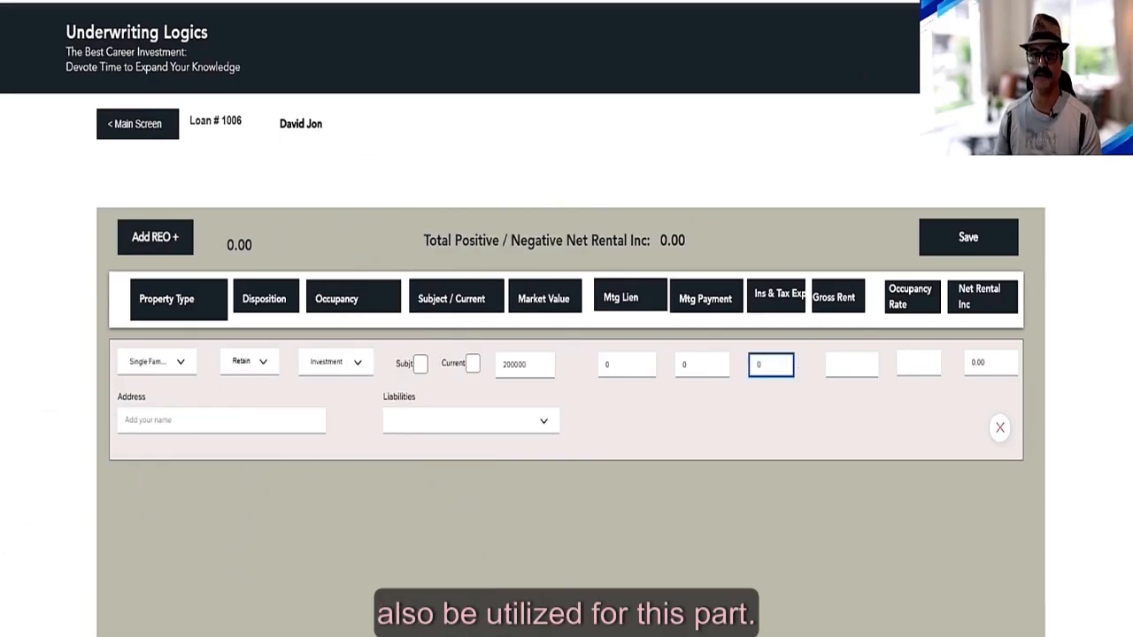
Step: Enter 367 as Ins & Tax Exp, then bring up the Excel Rental Income Worksheet
key("alt+Tab")
left_click_drag(782, 363, 753, 368)
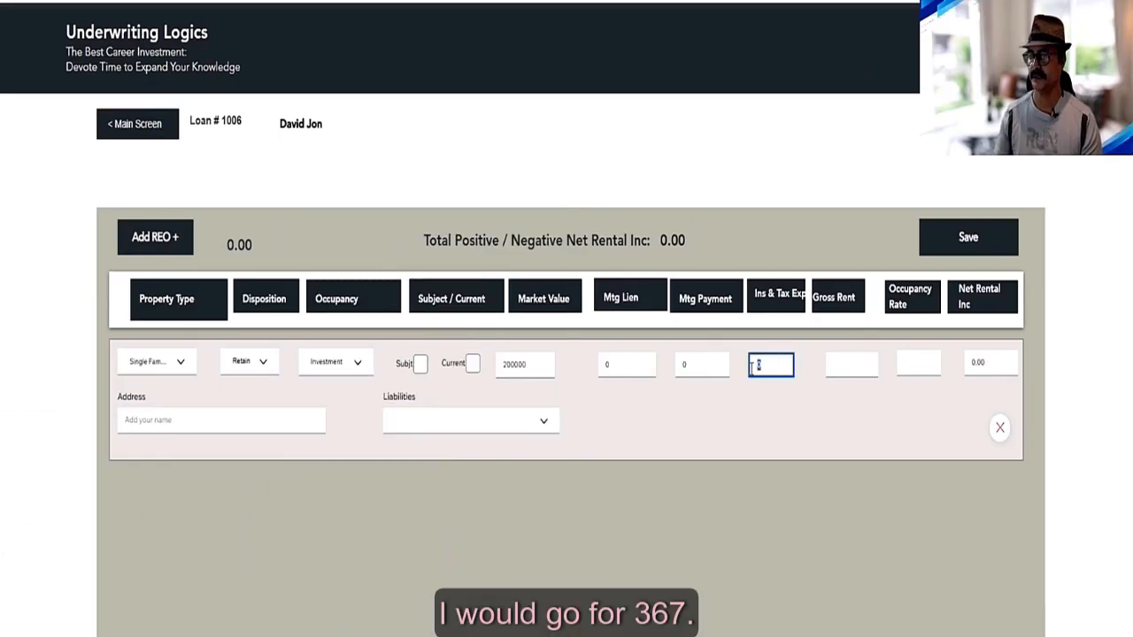
type("367")
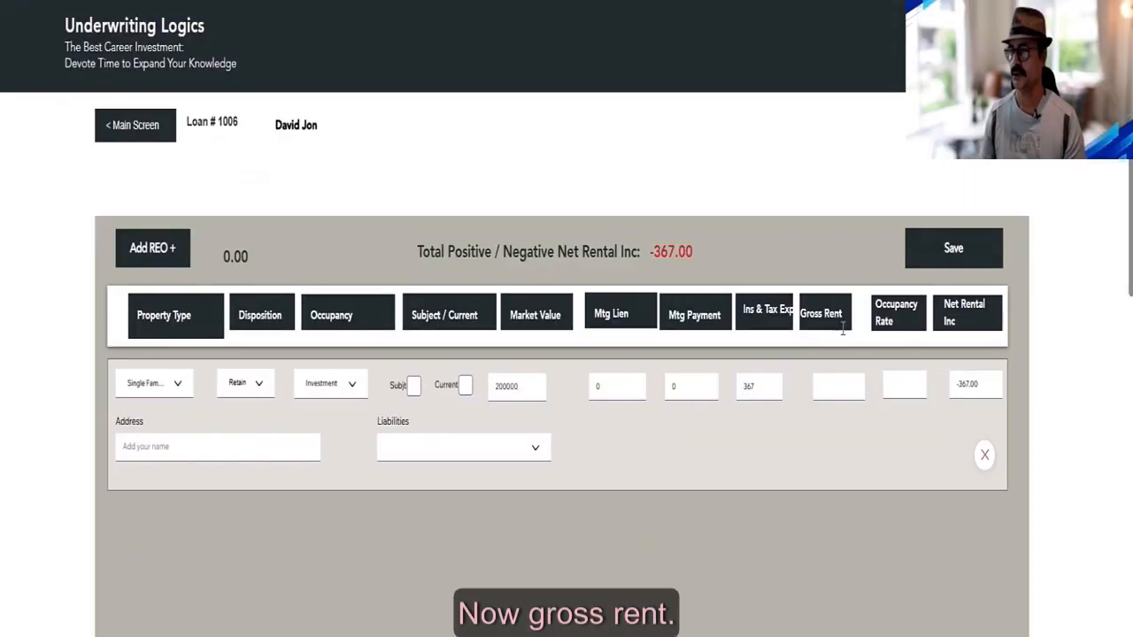
left_click(849, 369)
left_click(832, 128)
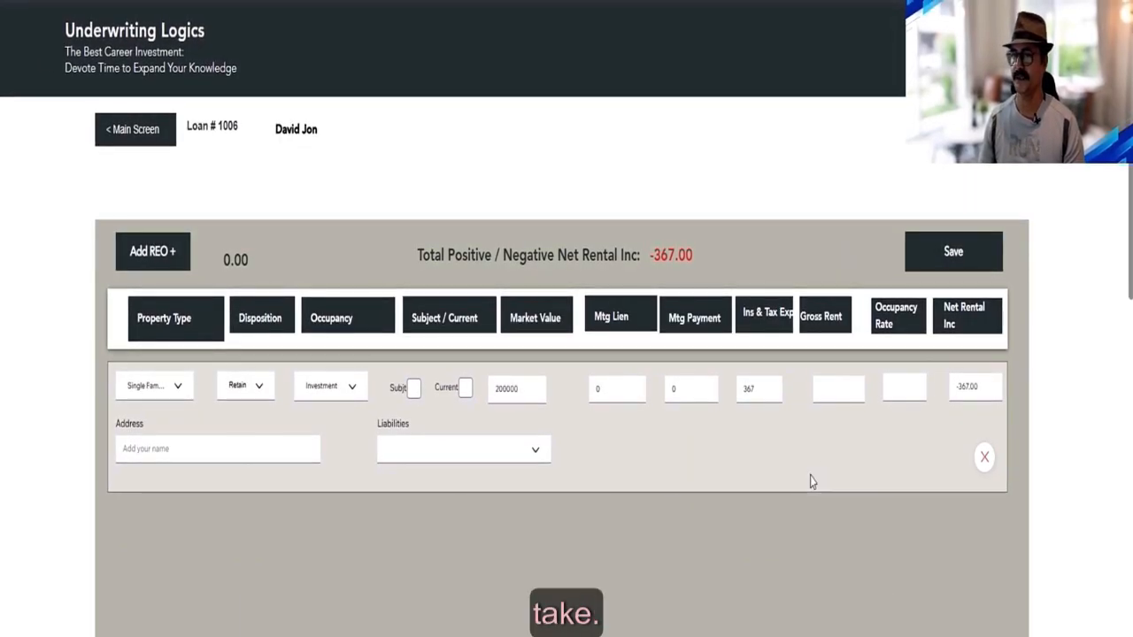
left_click(835, 389)
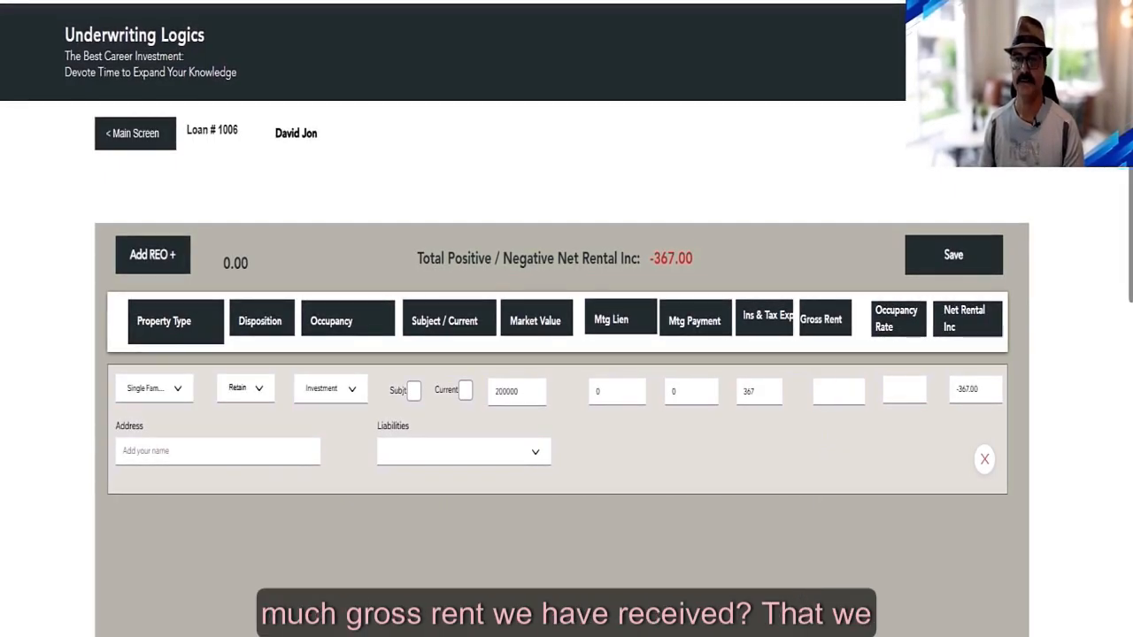
key("alt+Tab")
scroll(556, 473, "up", 3)
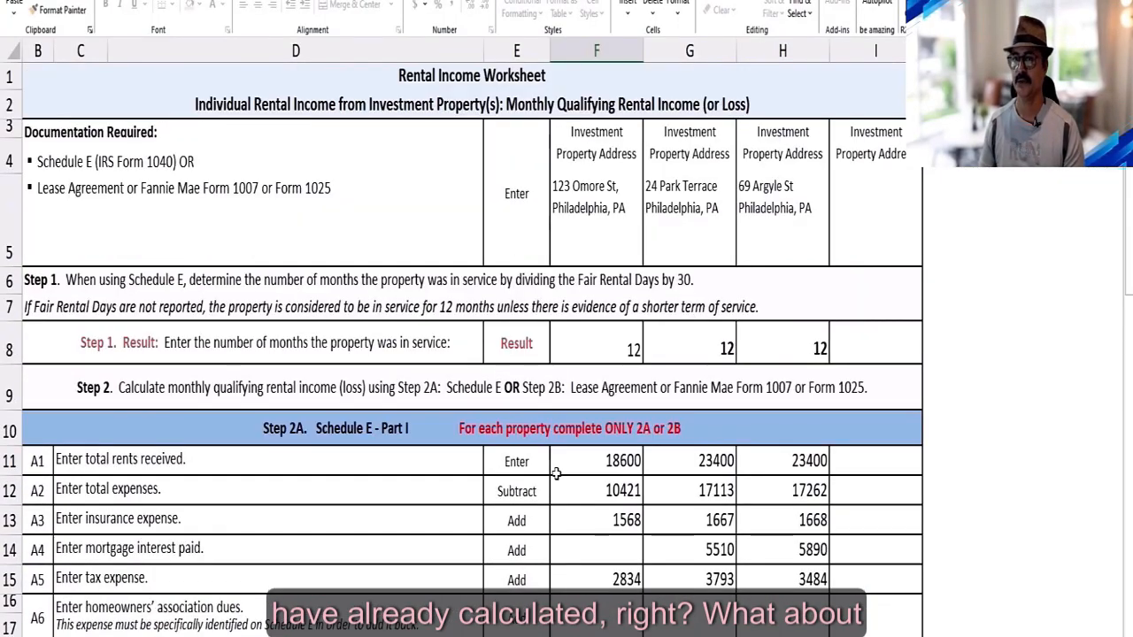
Step: Confirm in Excel that 123 Omore St's monthly qualifying rent in F25 is 1048
left_click(571, 199)
scroll(590, 475, "down", 3)
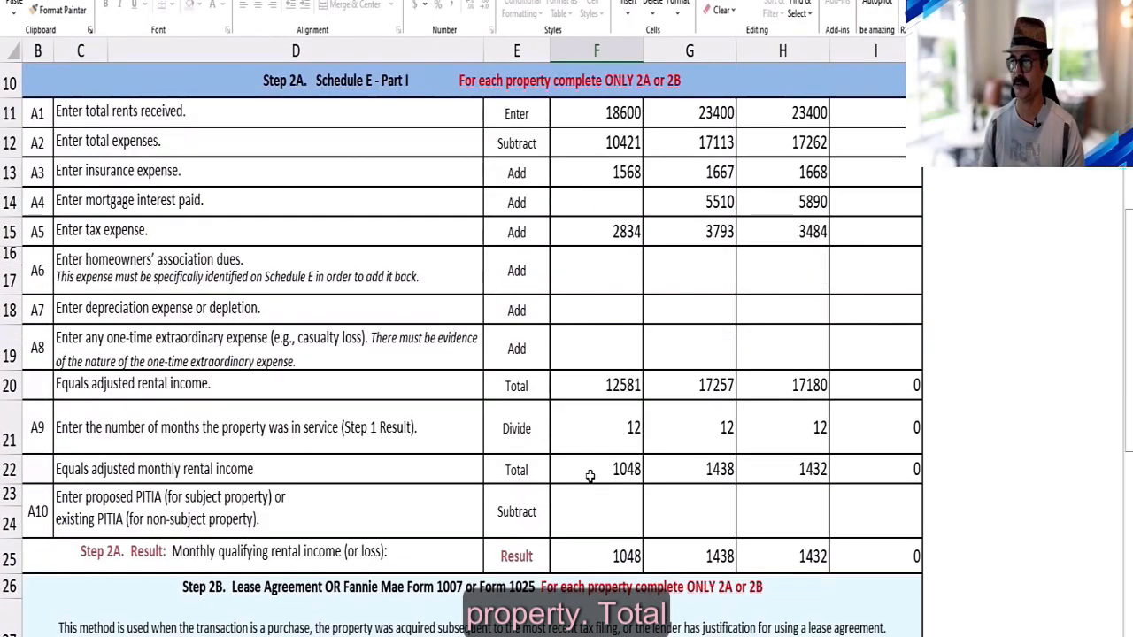
left_click(609, 556)
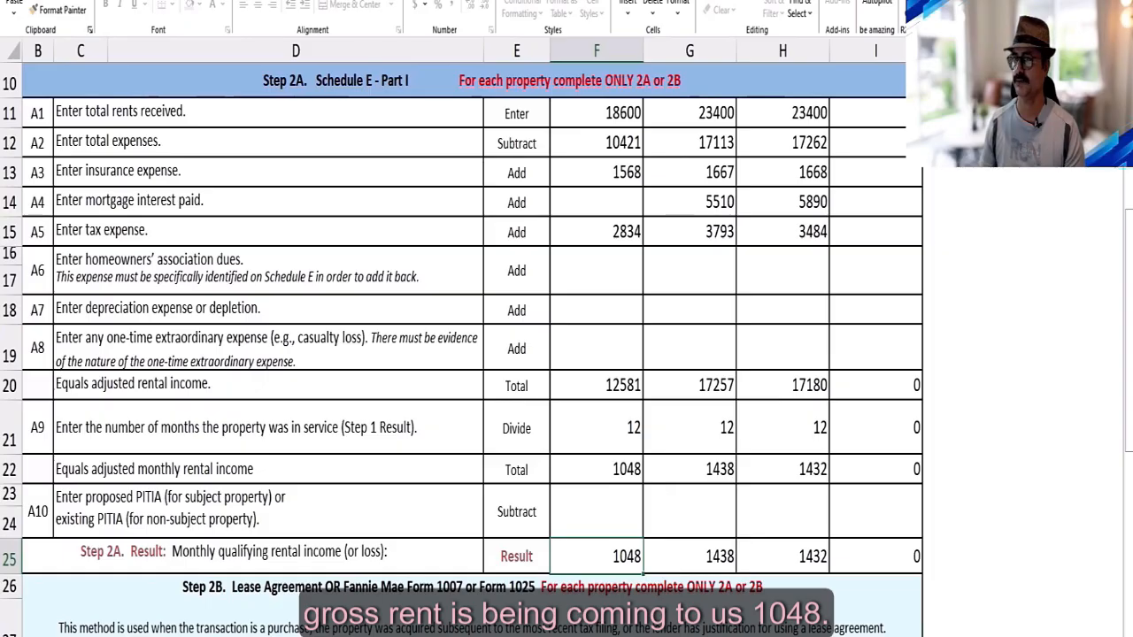
key("alt+Tab")
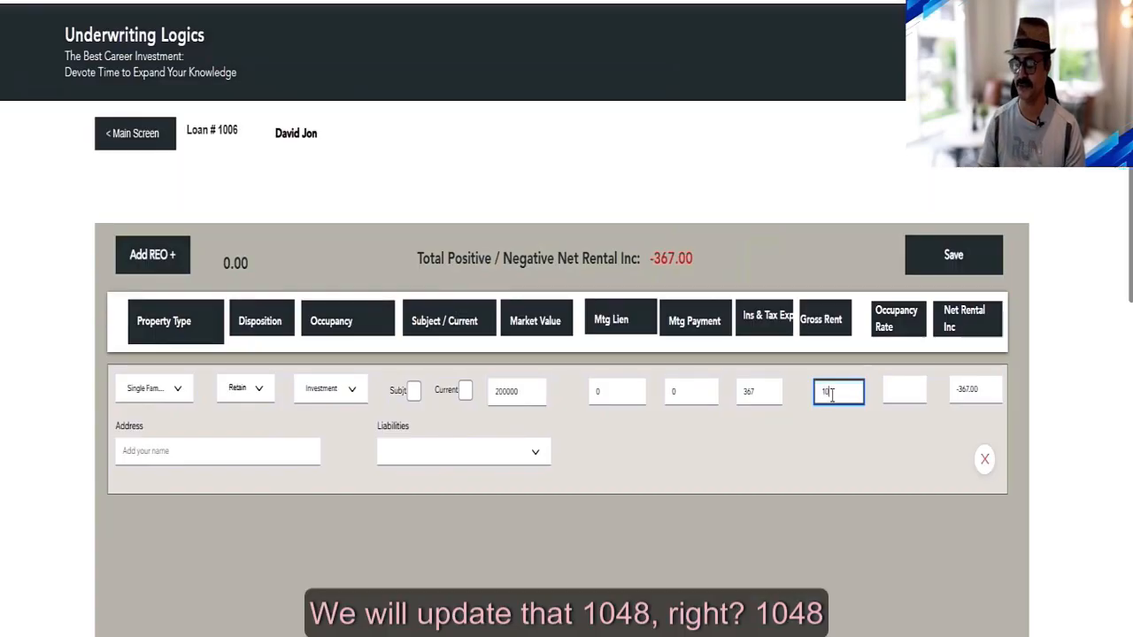
Step: Enter gross rent 1048 and occupancy rate 100 on the first REO, giving 681.00 net rental income
left_click(747, 563)
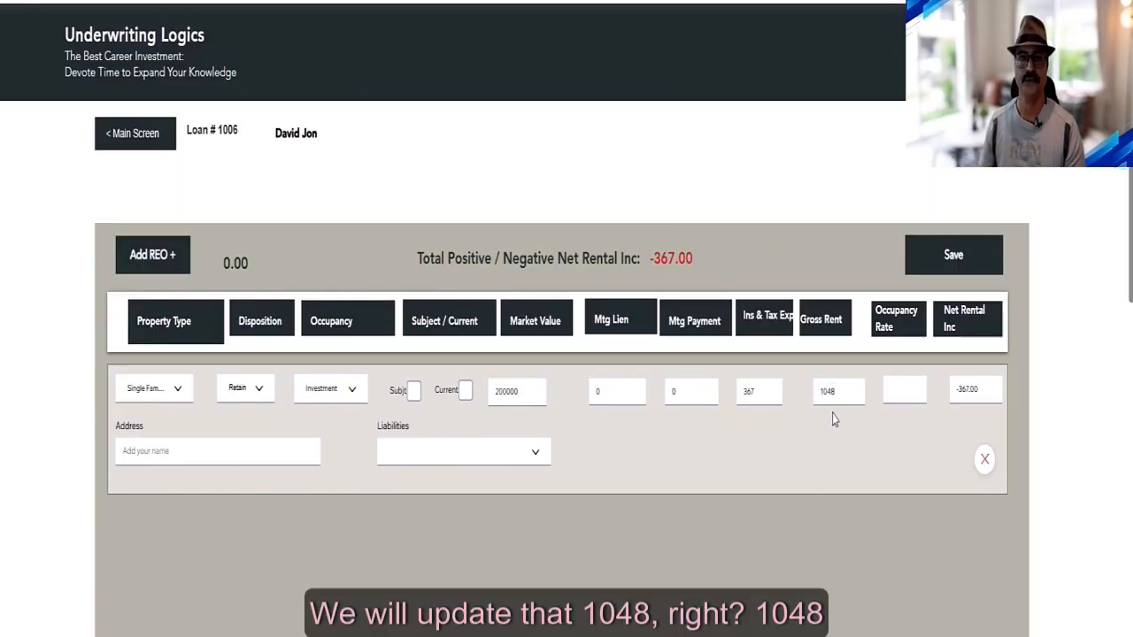
left_click(856, 391)
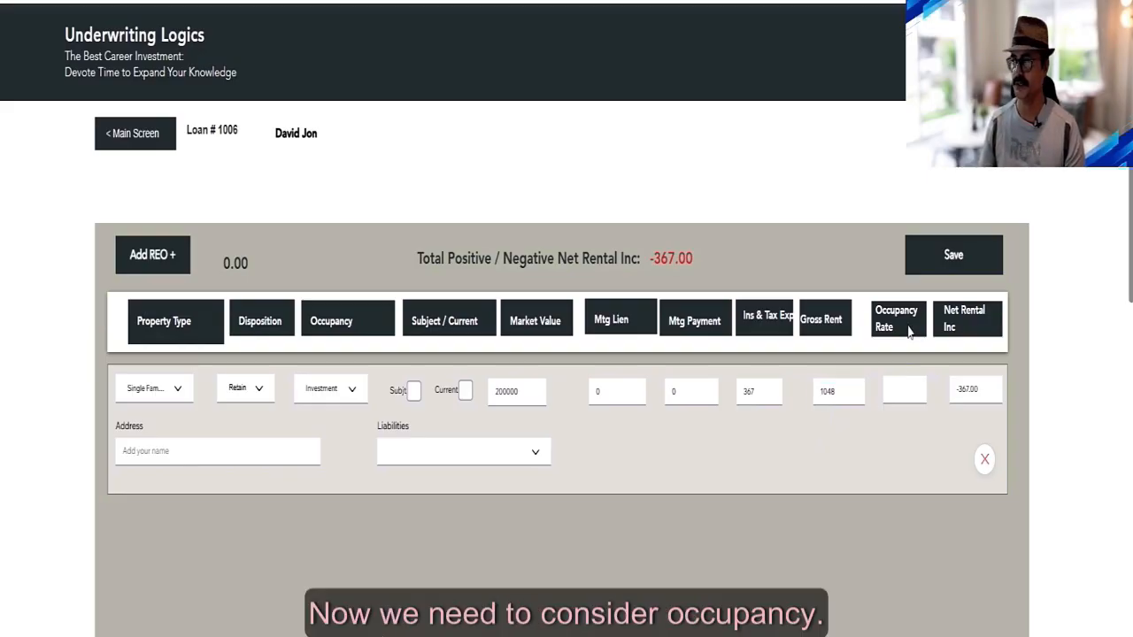
left_click(904, 390)
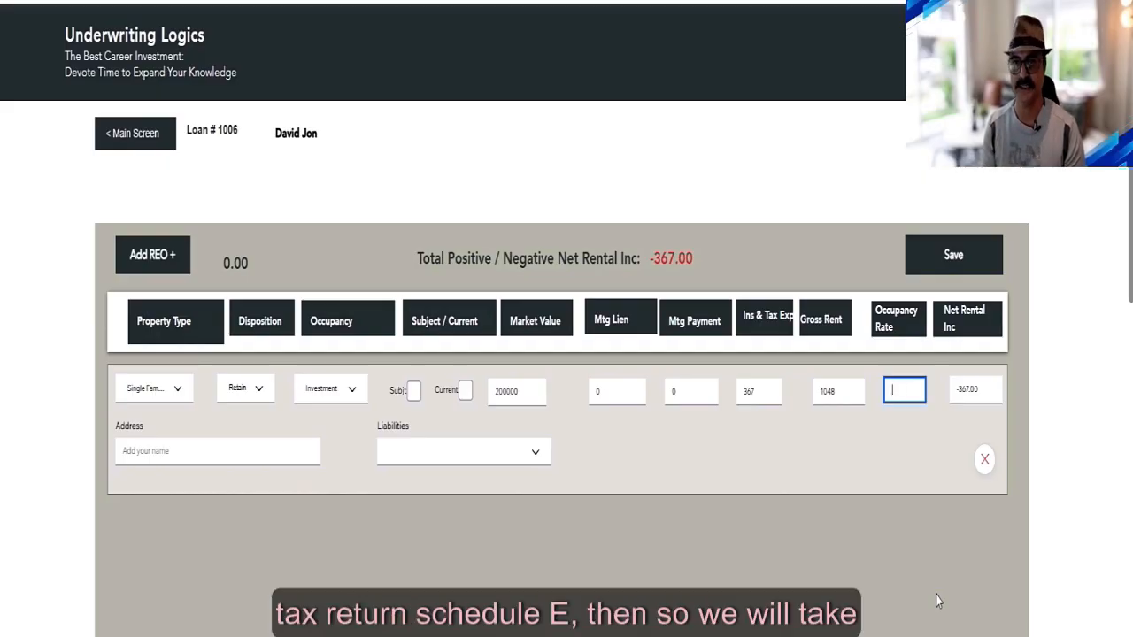
type("100")
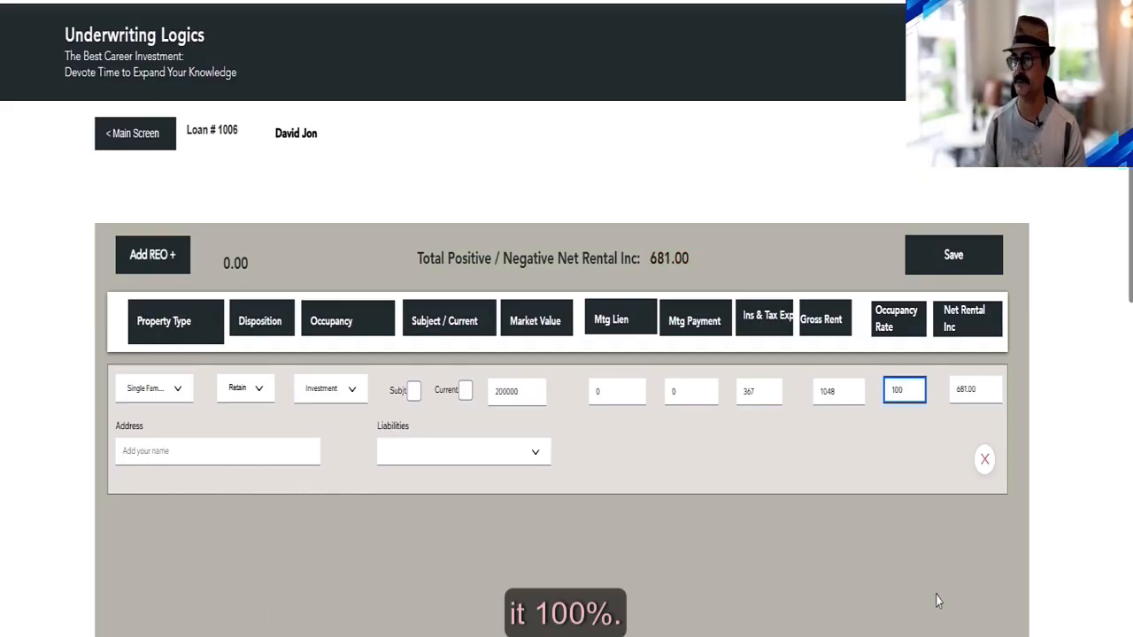
left_click(889, 521)
left_click(901, 392)
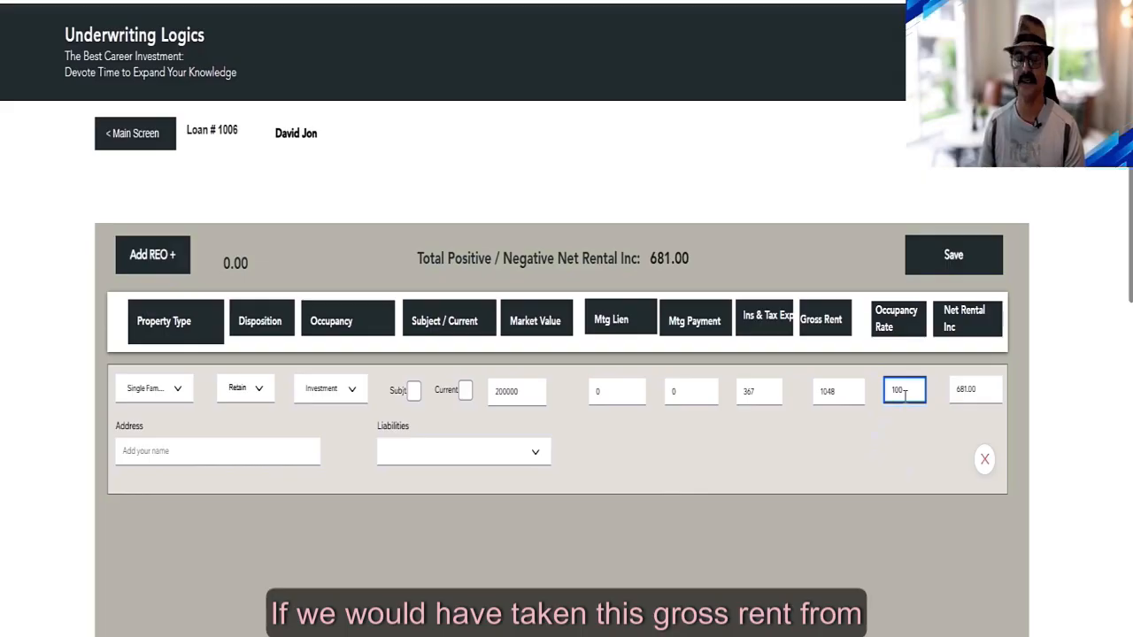
left_click(772, 392)
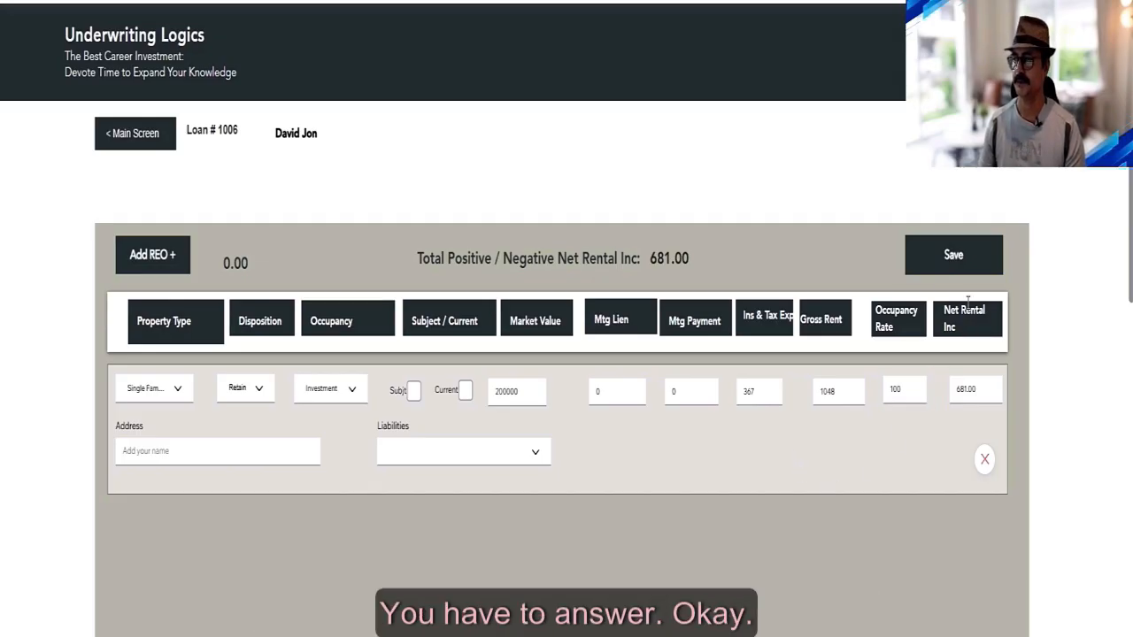
left_click(217, 450)
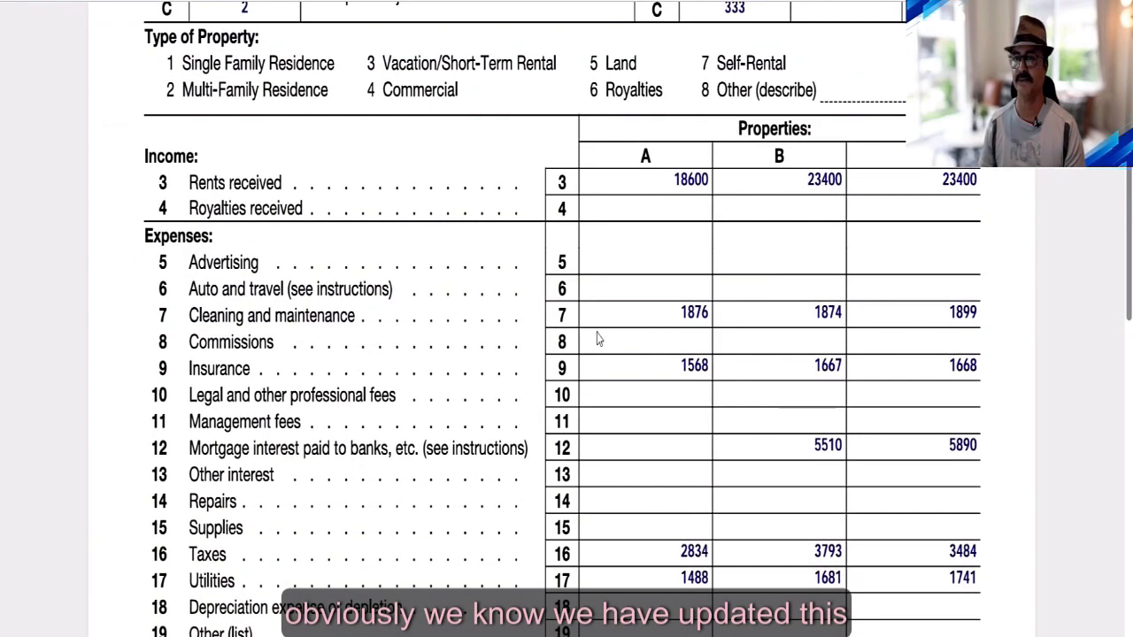
scroll(599, 337, "up", 4)
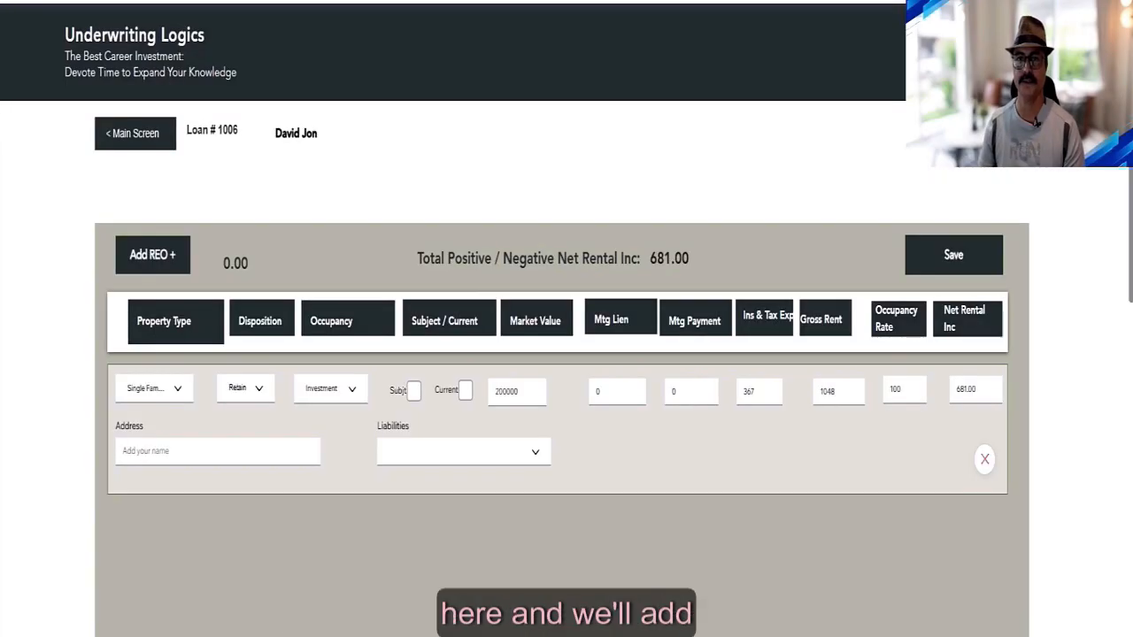
Step: Enter '123 Onmore St, Philadelphia, PA' as the first REO's address, leave Liabilities empty, and save
left_click(164, 453)
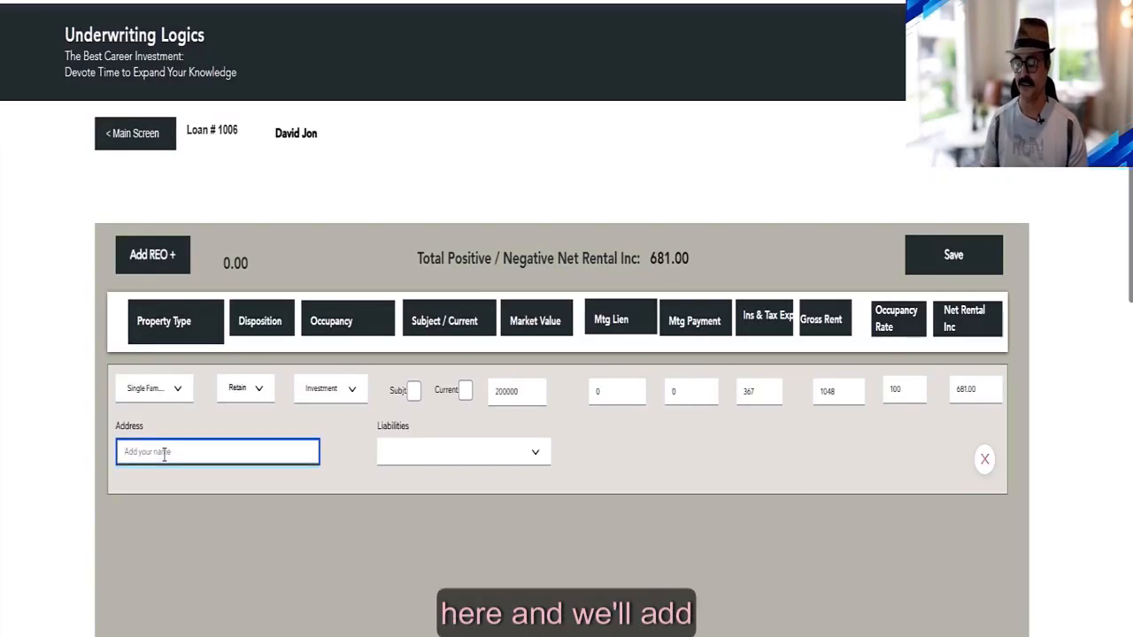
type("123 Onmore")
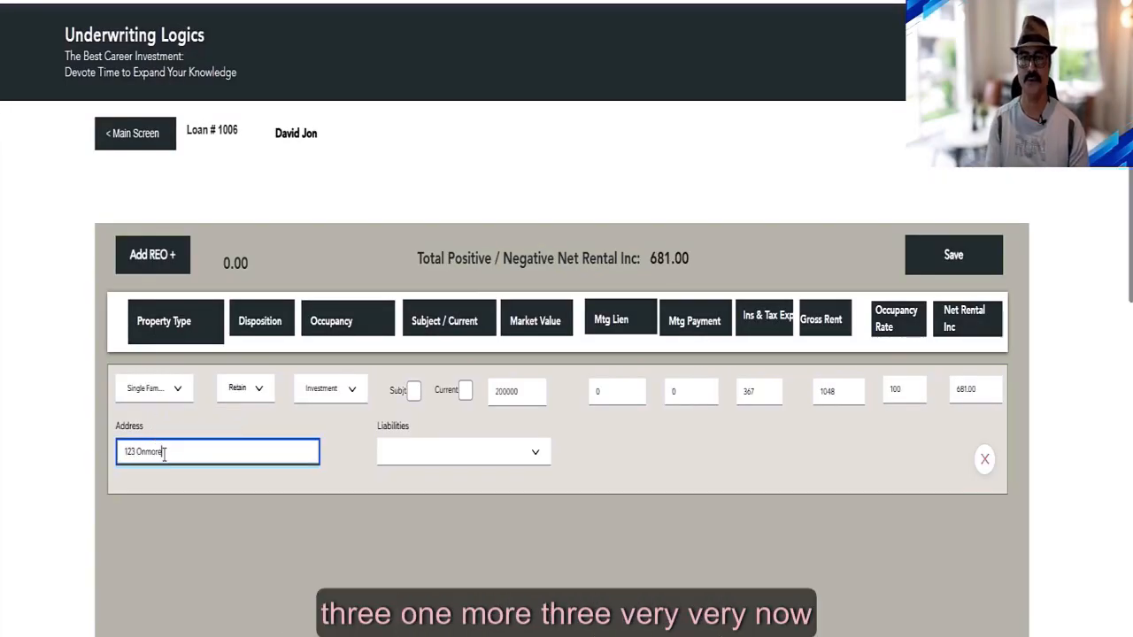
type(" St, Philadelphia, PA")
left_click(356, 561)
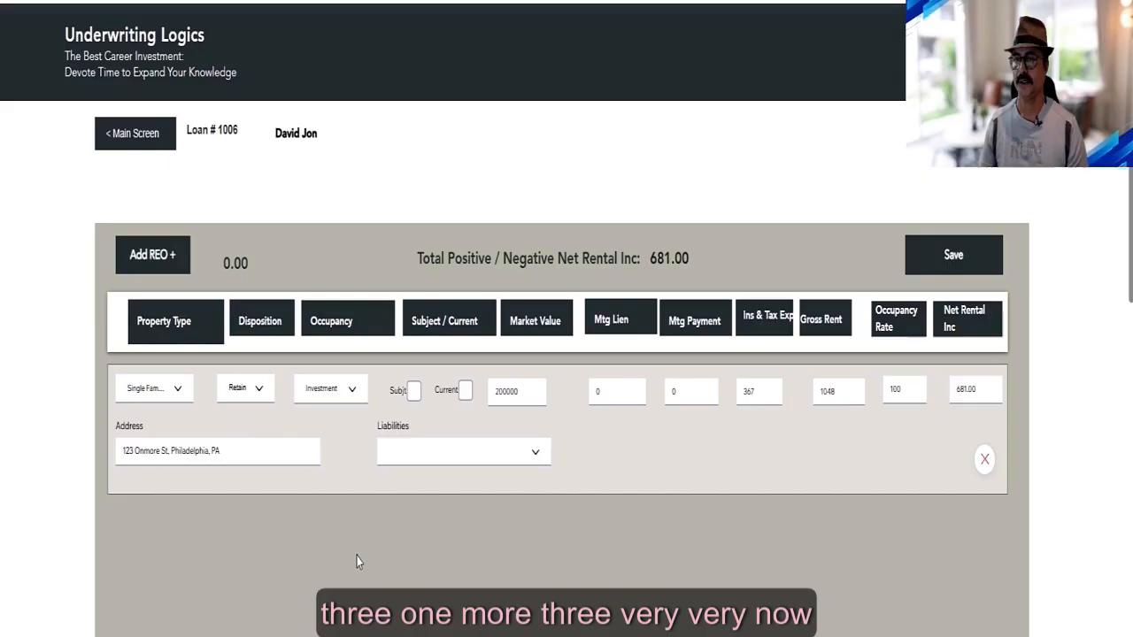
left_click(415, 453)
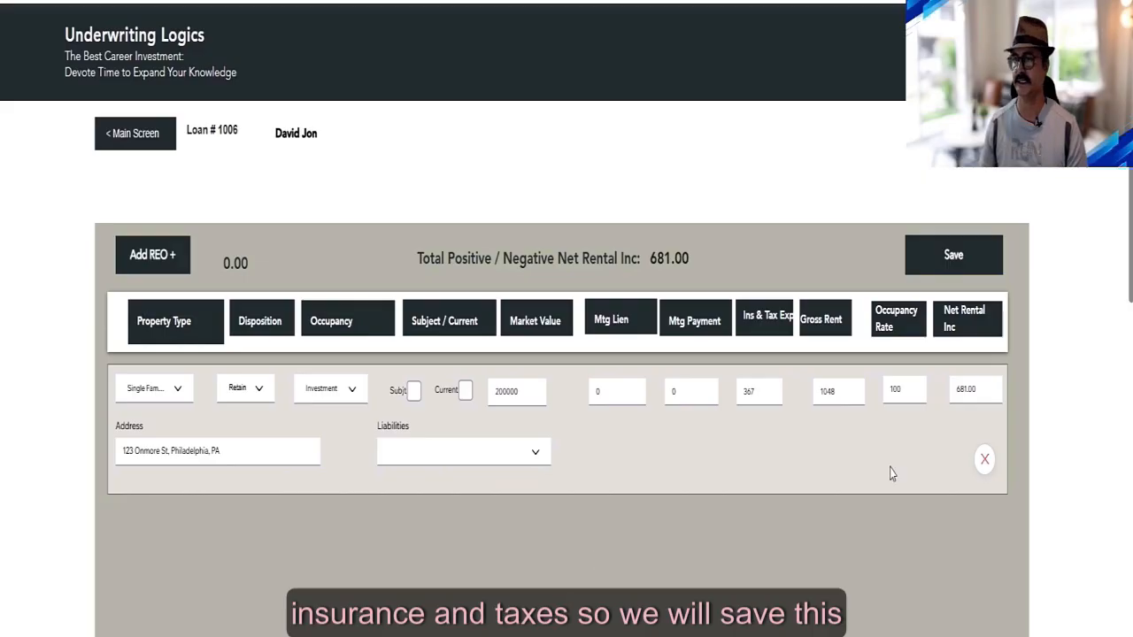
left_click(940, 261)
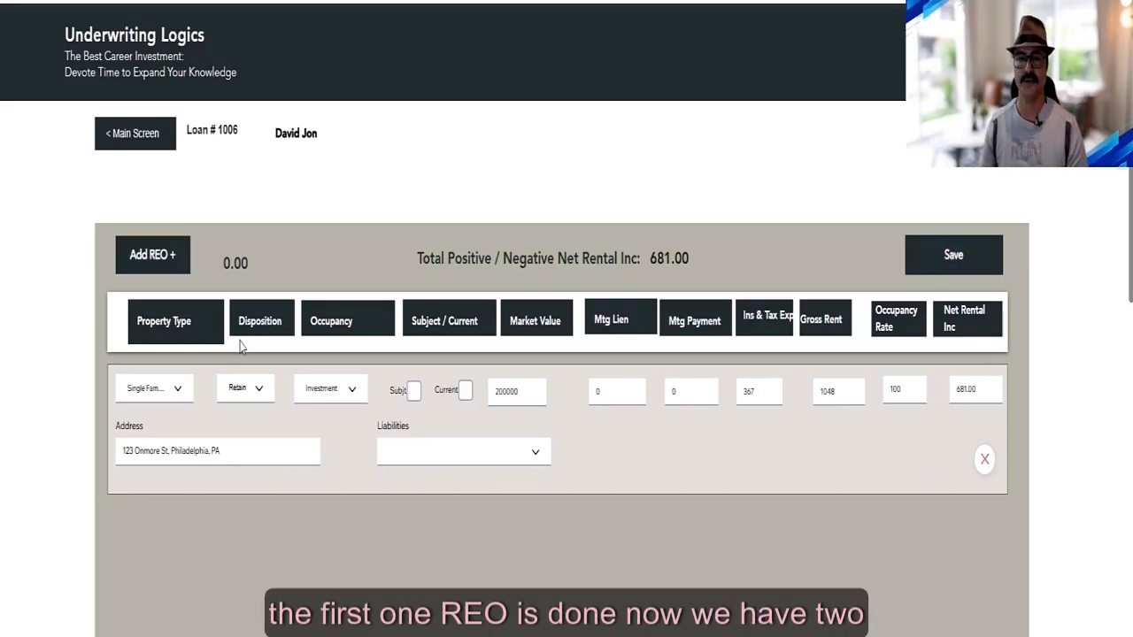
Step: Bring up the Schedule E PDF at full screen for reference
left_click_drag(0, 69, 575, 69)
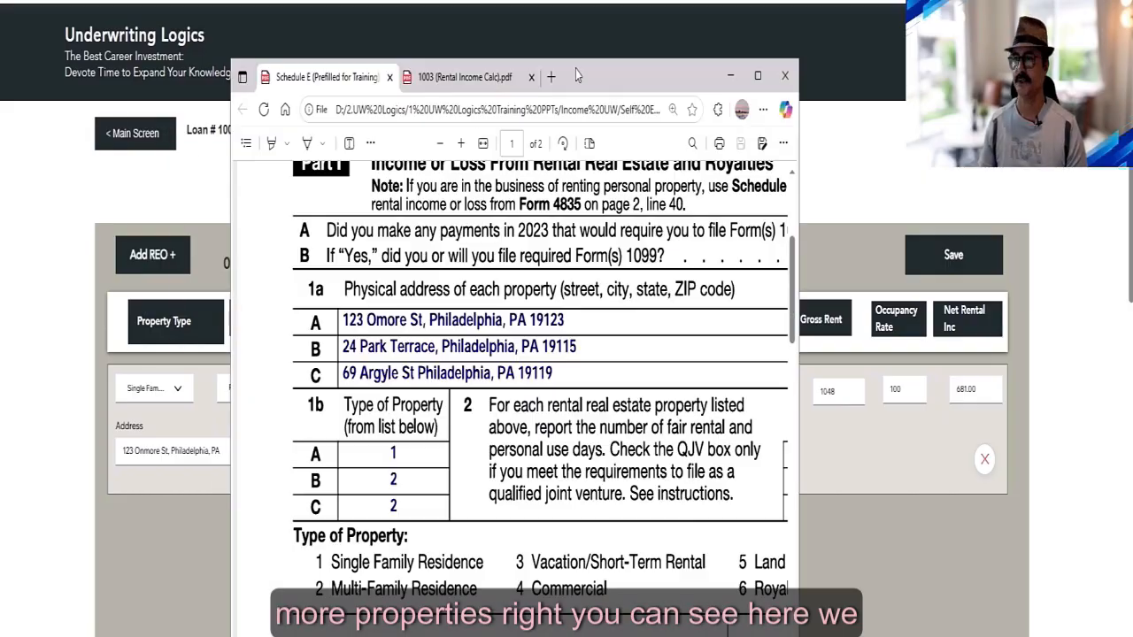
double_click(575, 70)
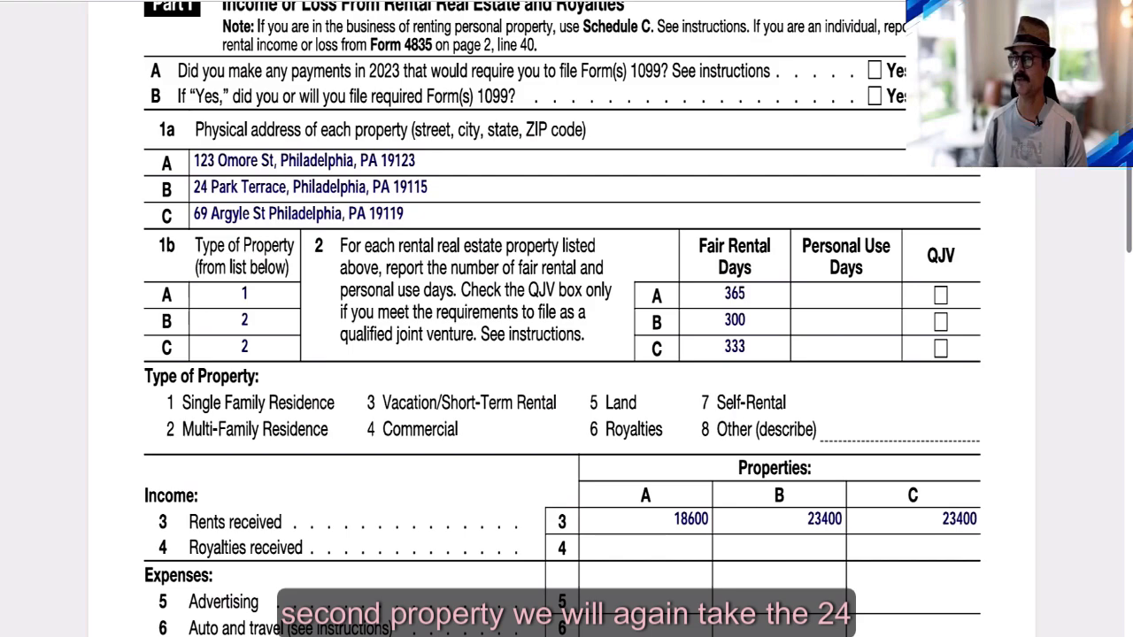
key("alt+Tab")
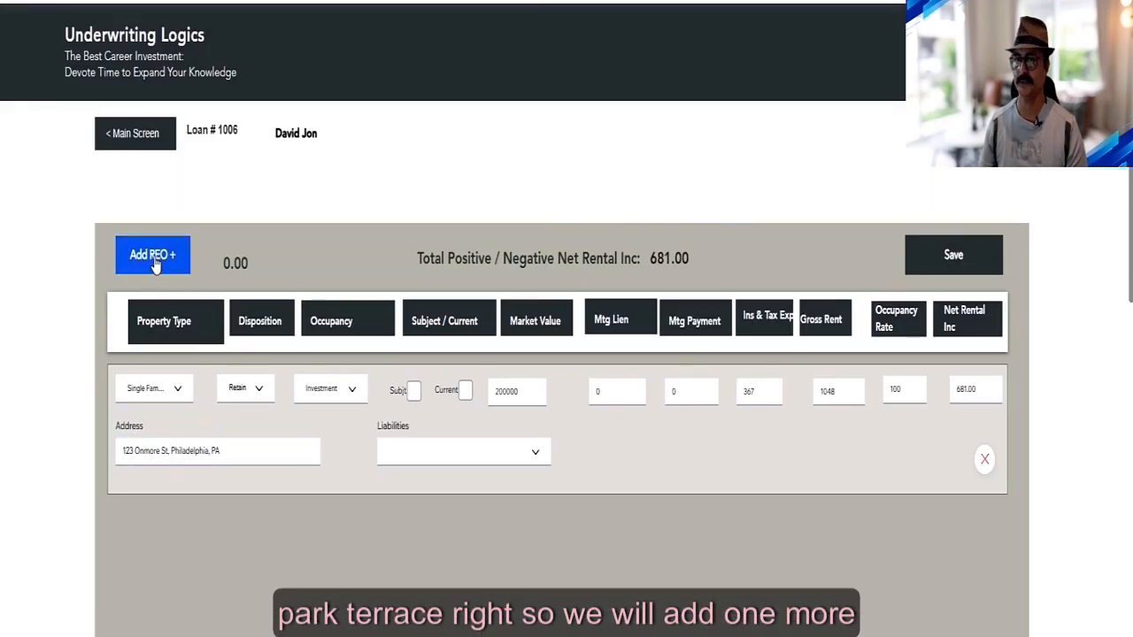
Step: Add a second REO row set to Multi Family, Retain and Investment
left_click(154, 263)
left_click(175, 529)
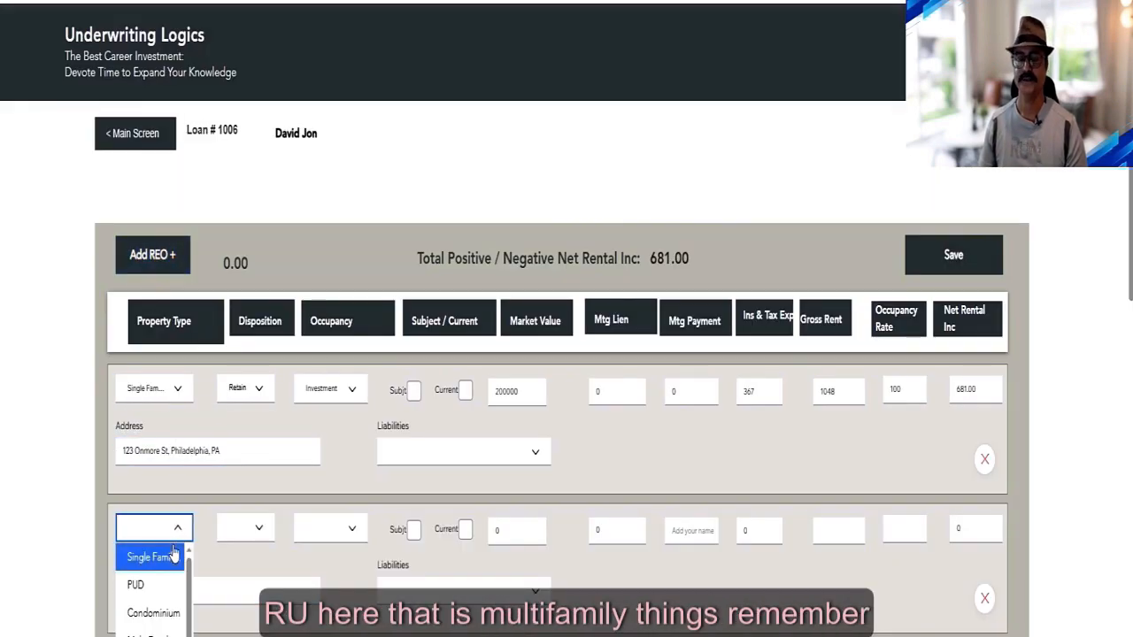
left_click(150, 634)
left_click(245, 529)
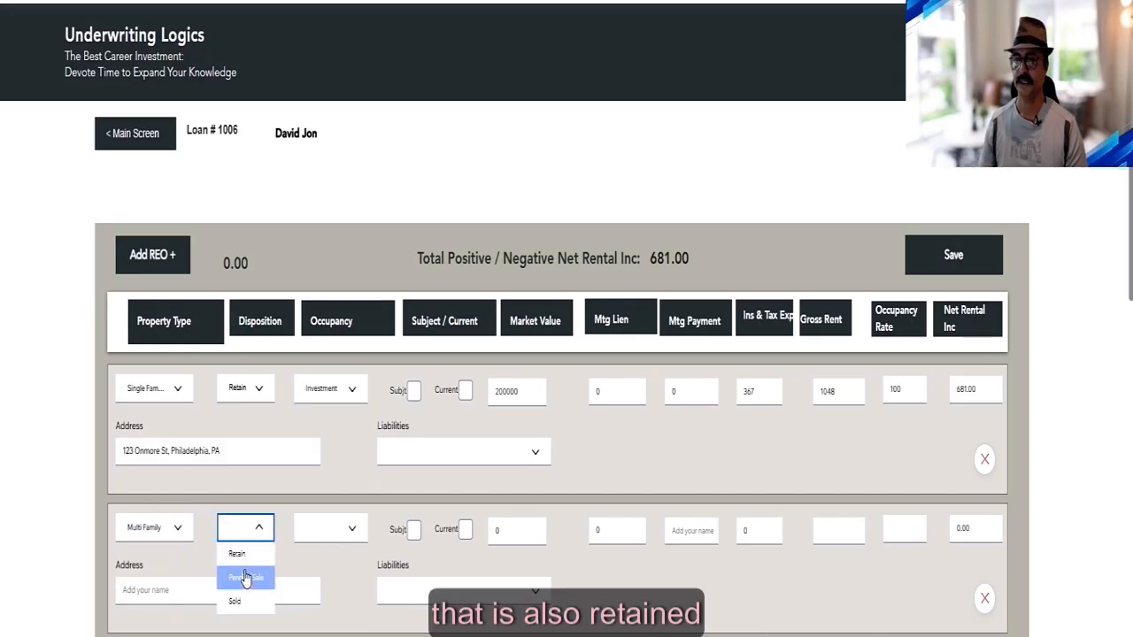
left_click(226, 577)
left_click(325, 532)
left_click(326, 573)
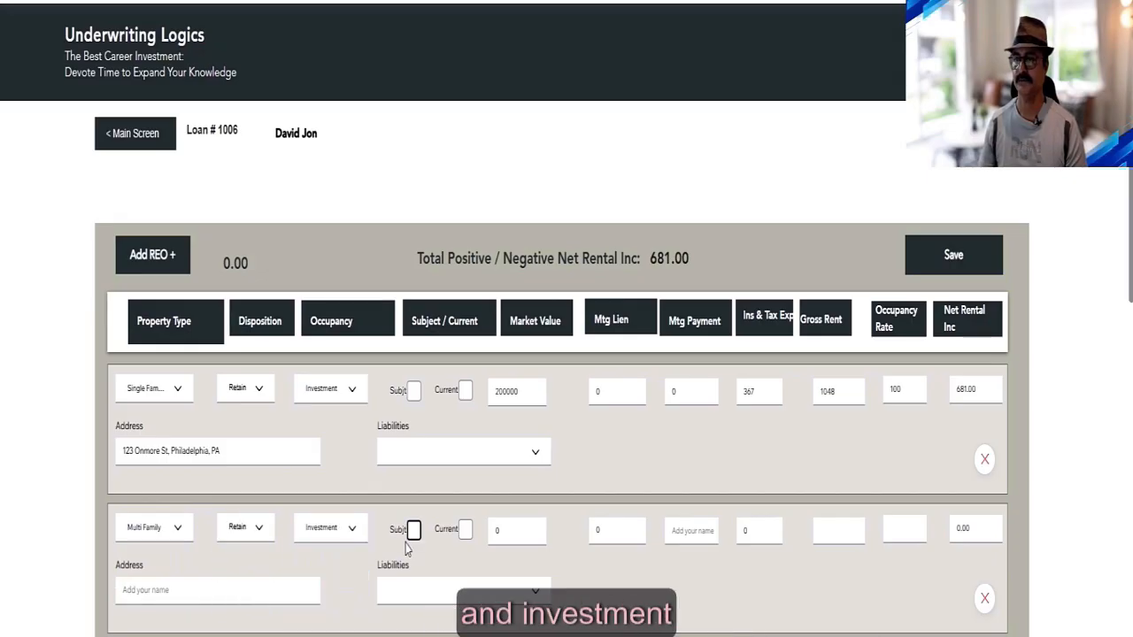
left_click(504, 530)
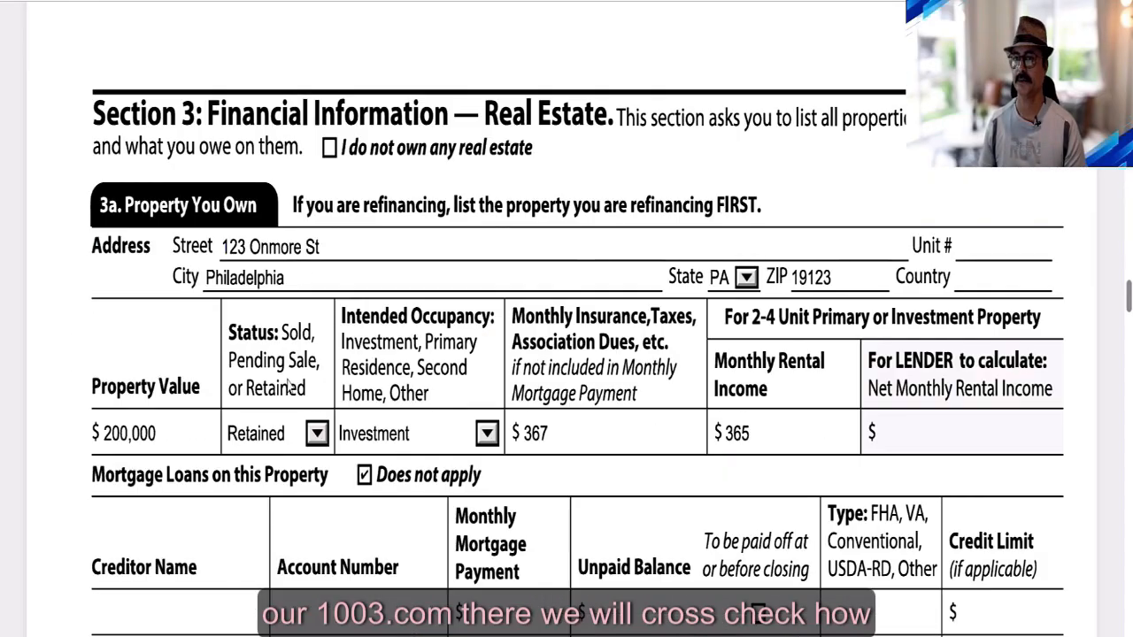
scroll(288, 382, "up", 2)
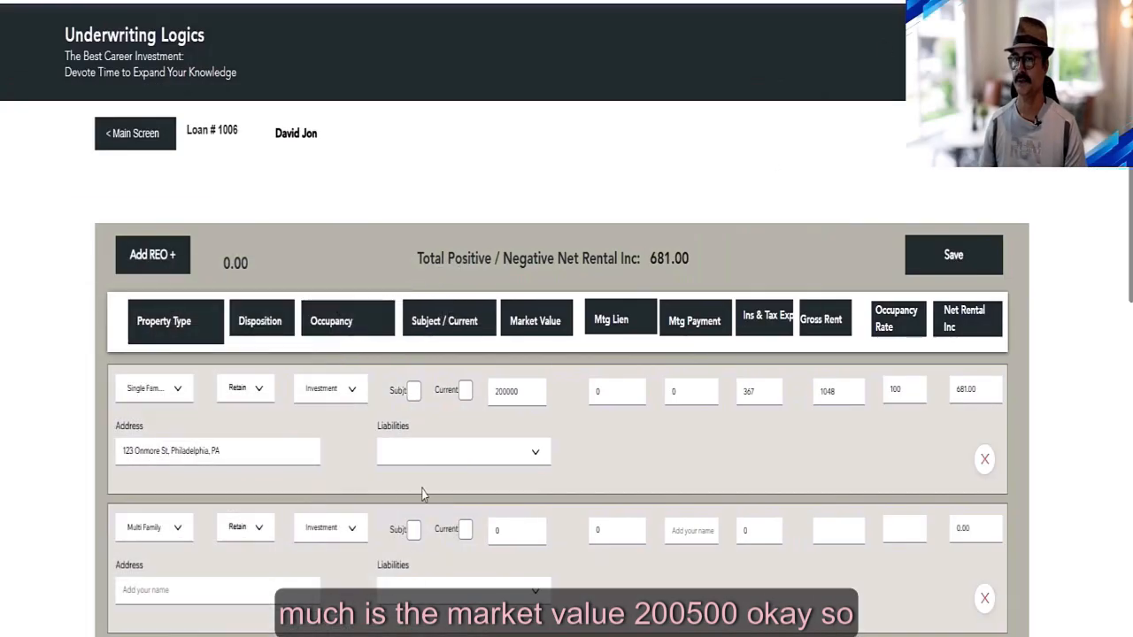
left_click(189, 580)
left_click(490, 540)
type("20500")
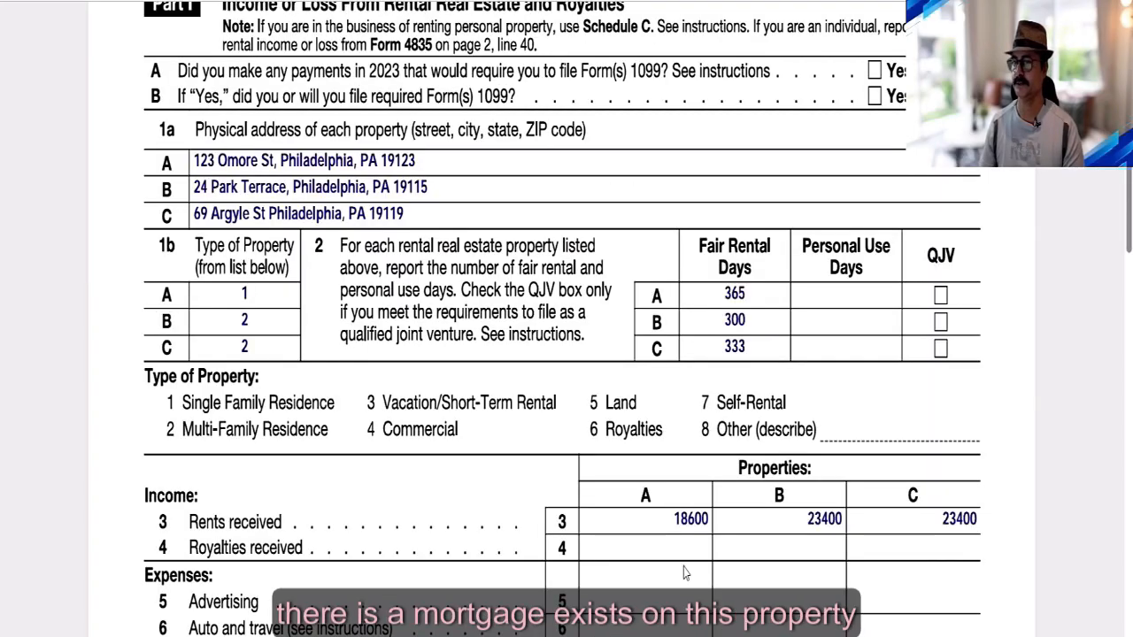
scroll(270, 544, "down", 3)
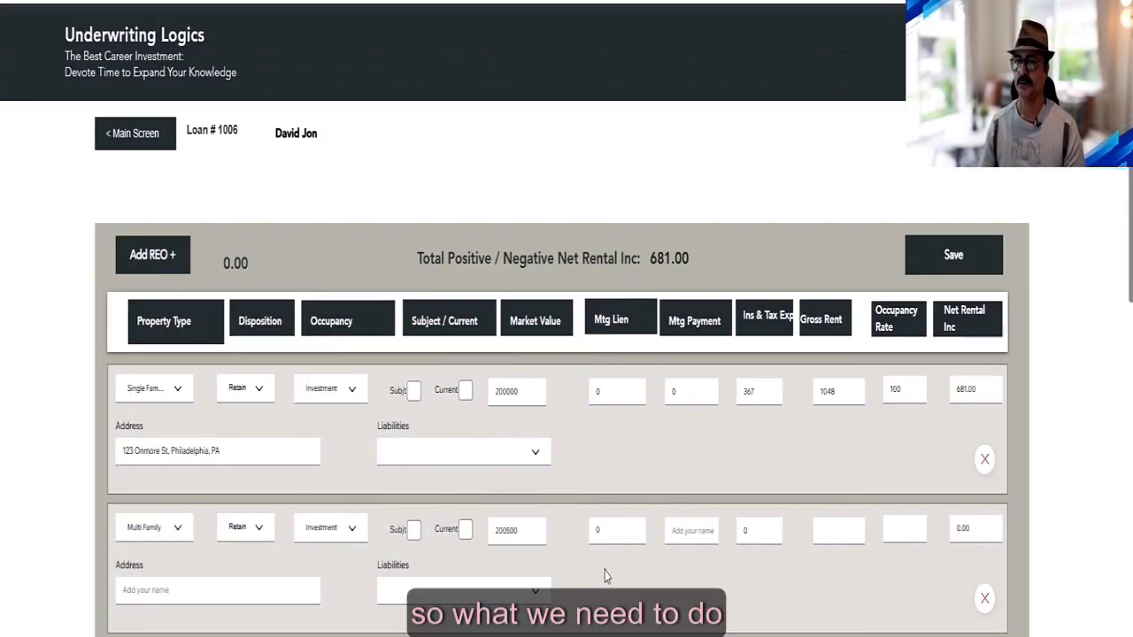
Step: Save the REO entries, copy the 24 Park Terrace address from Excel cell G5, and show the second row's liabilities
left_click(594, 535)
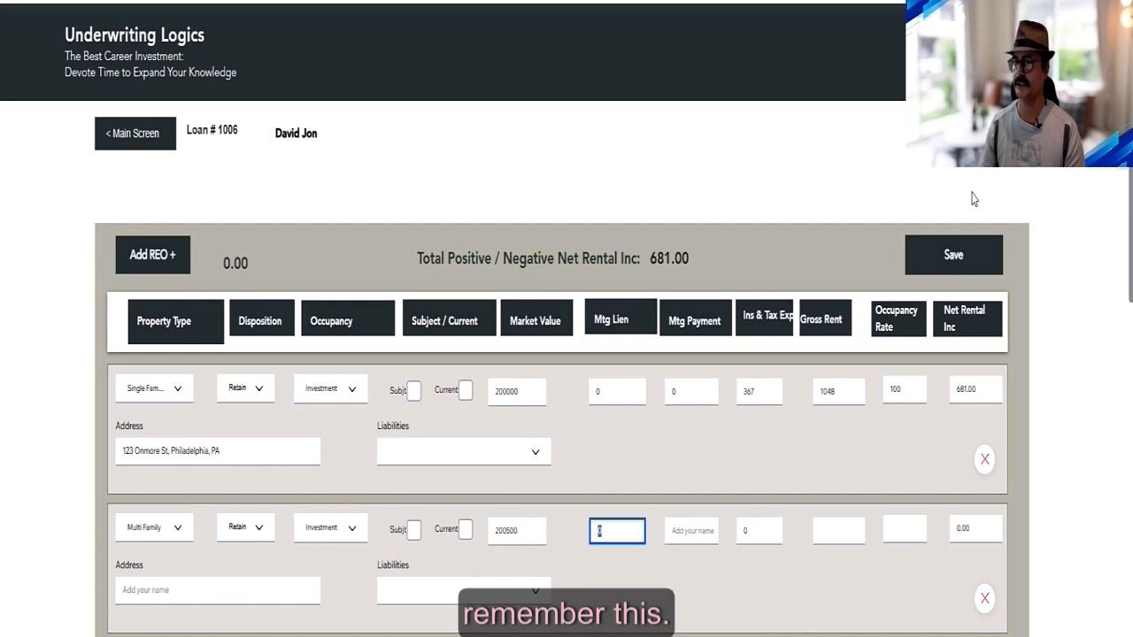
left_click(954, 261)
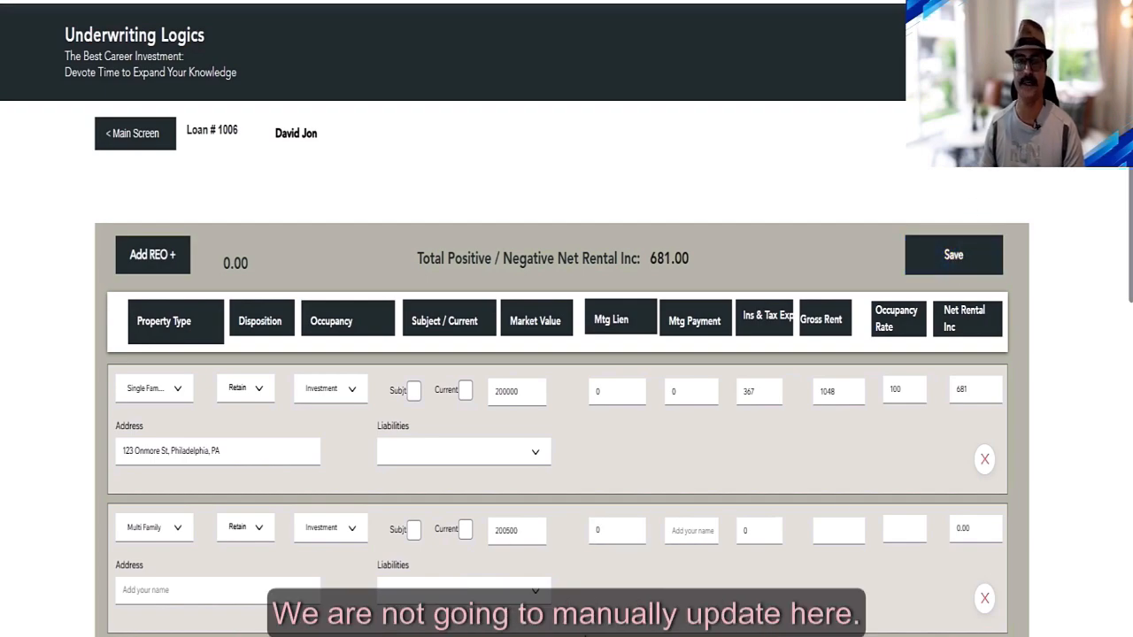
left_click(154, 590)
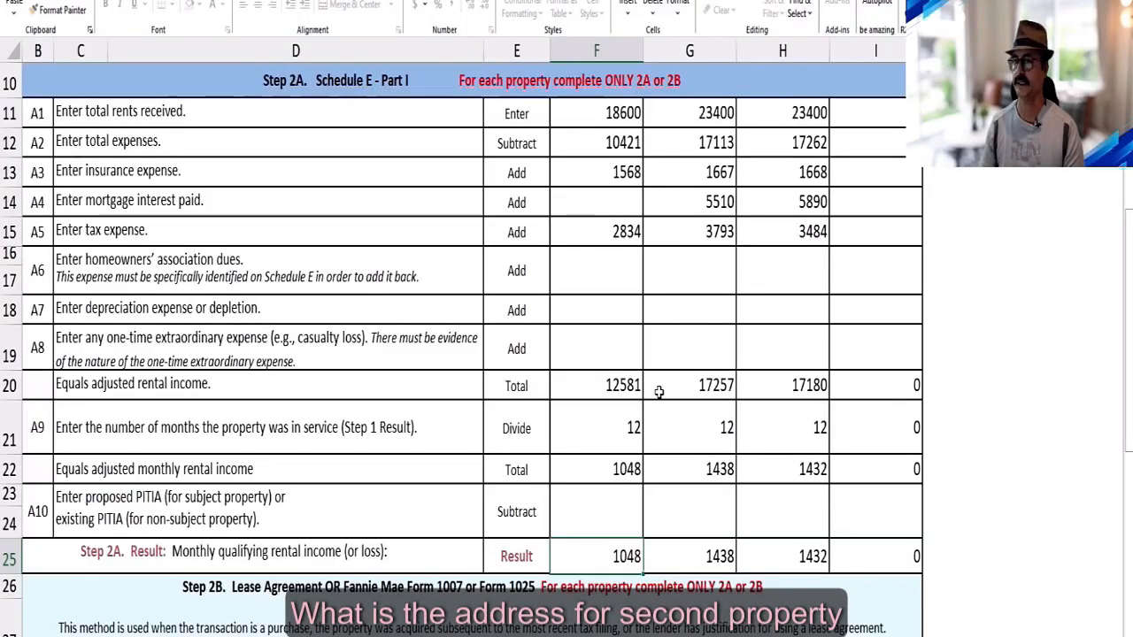
scroll(660, 392, "up", 3)
left_click(689, 212)
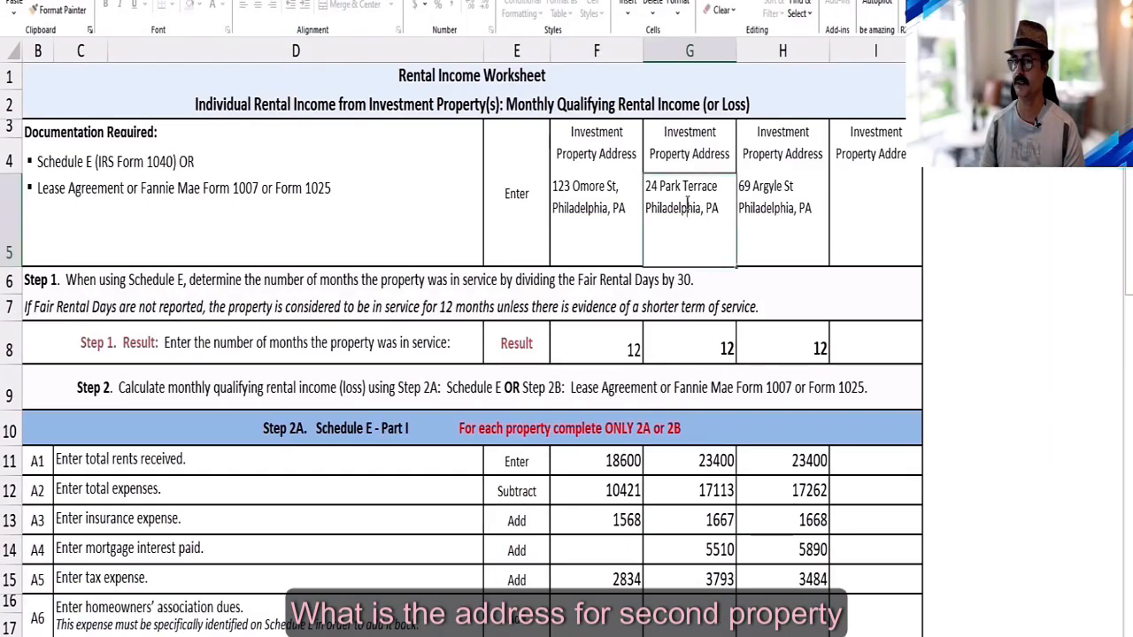
key("ctrl+c")
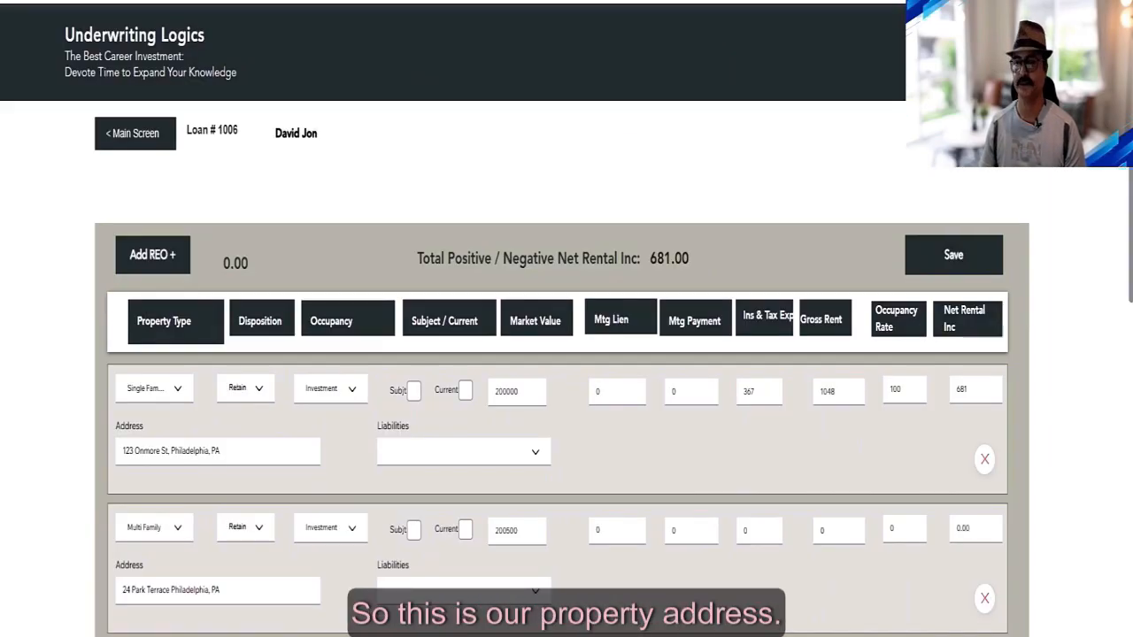
left_click(472, 591)
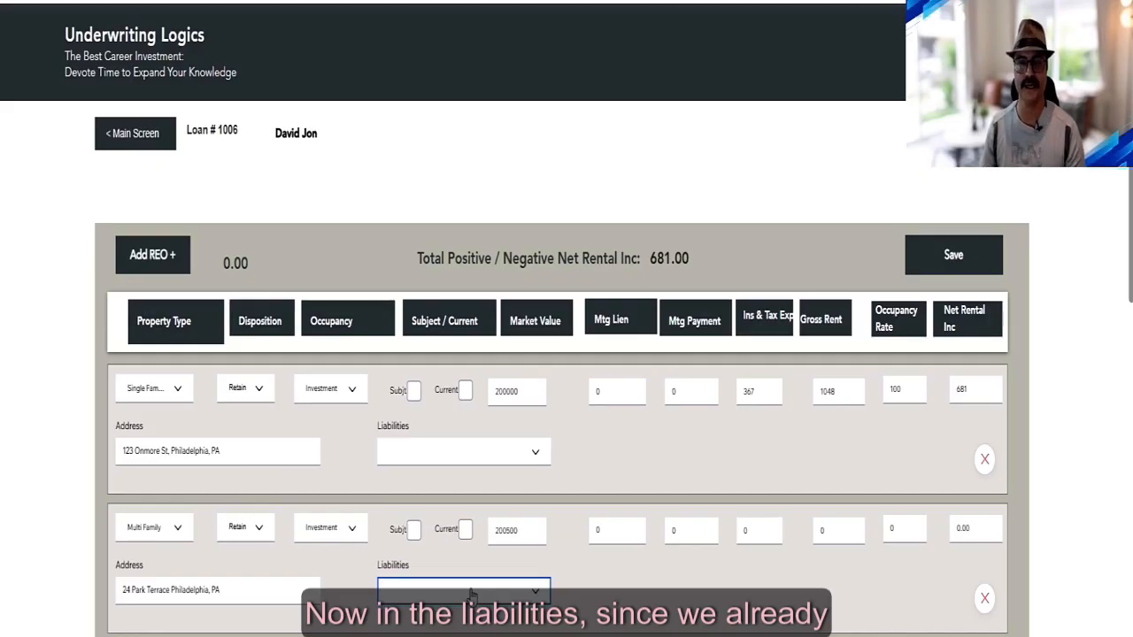
left_click(471, 592)
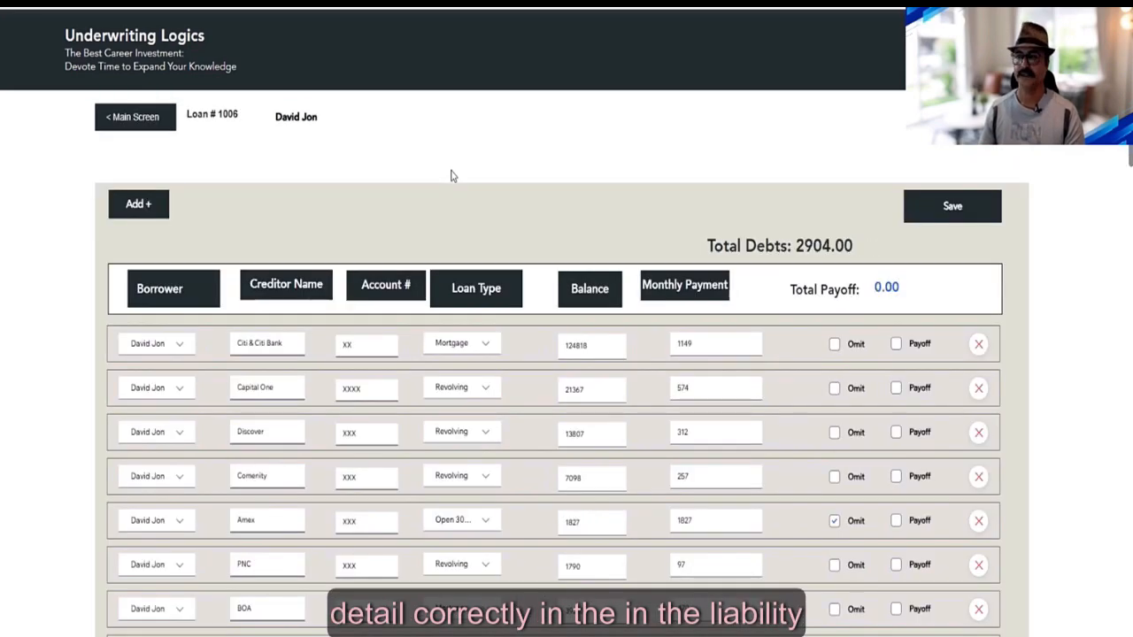
Step: Switch the BOA liability's loan type to Revolving and back to Mortgage, then return to the main screen
scroll(51, 312, "down", 1)
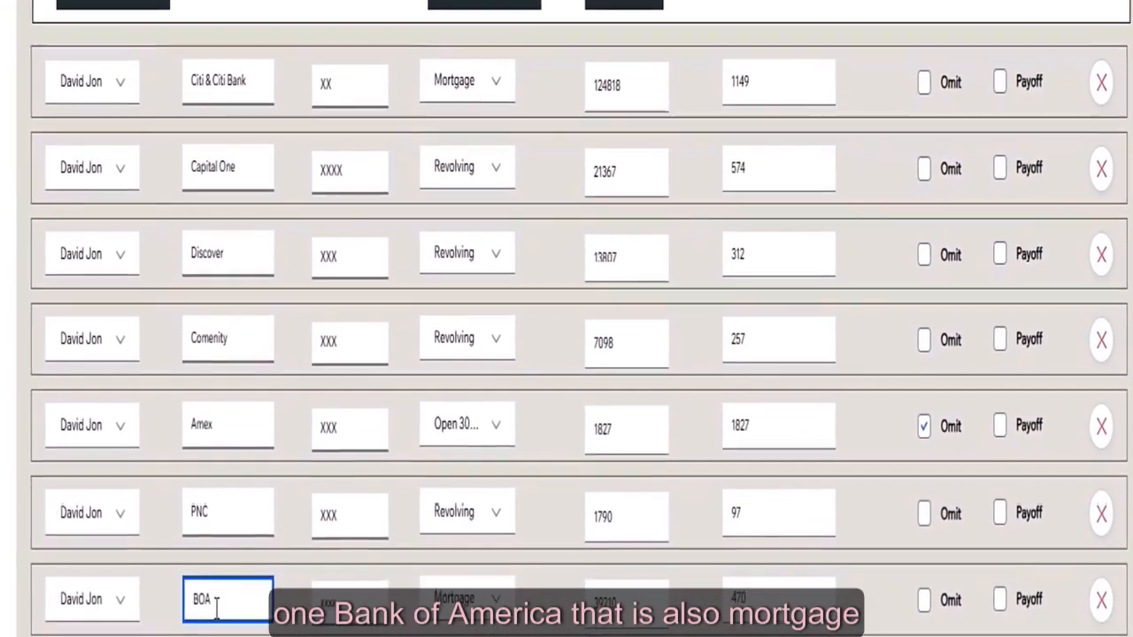
double_click(216, 603)
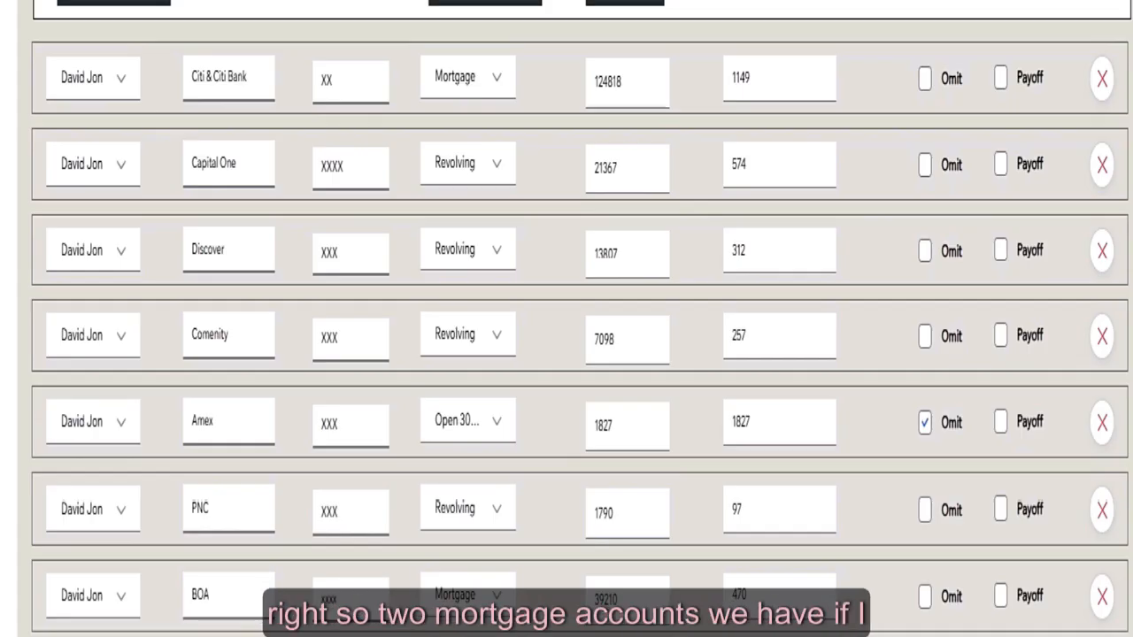
left_click(468, 594)
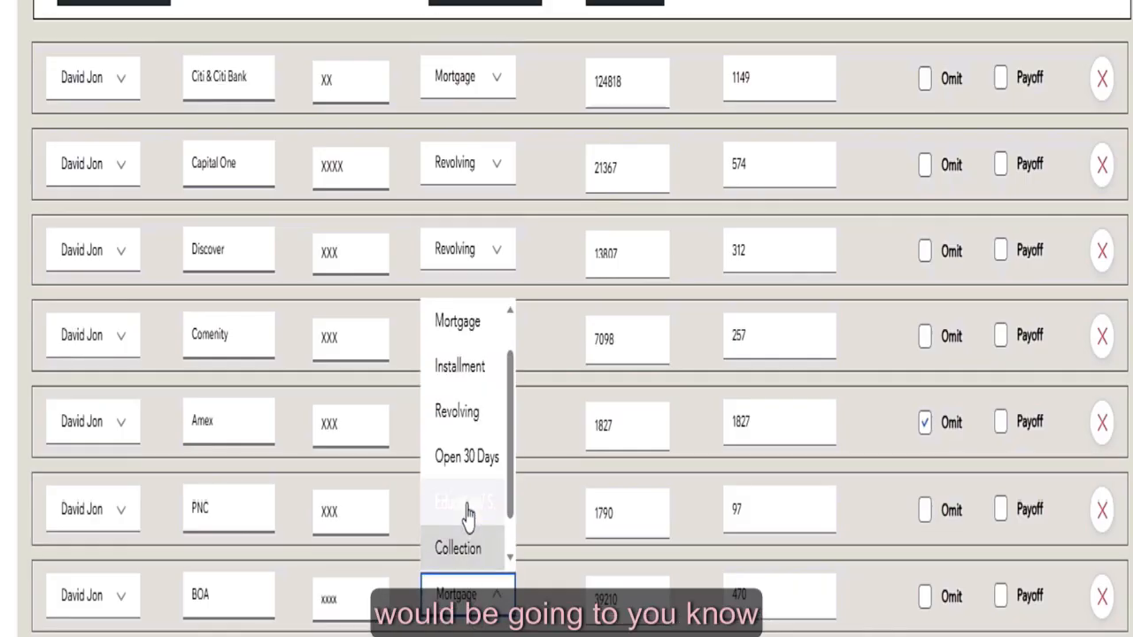
left_click(467, 412)
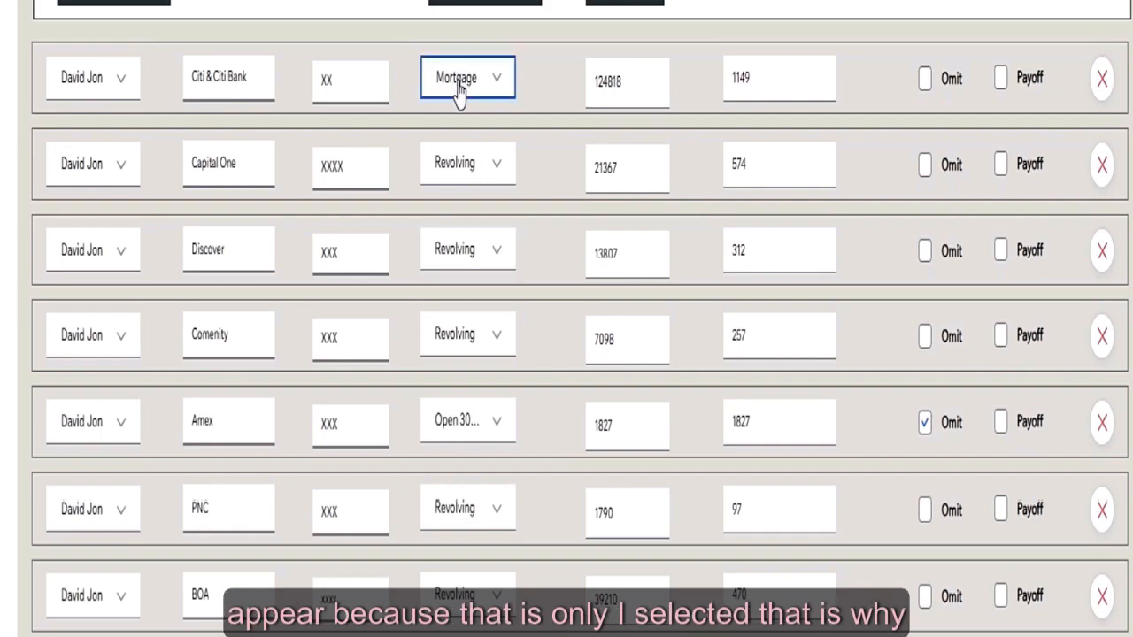
left_click(469, 599)
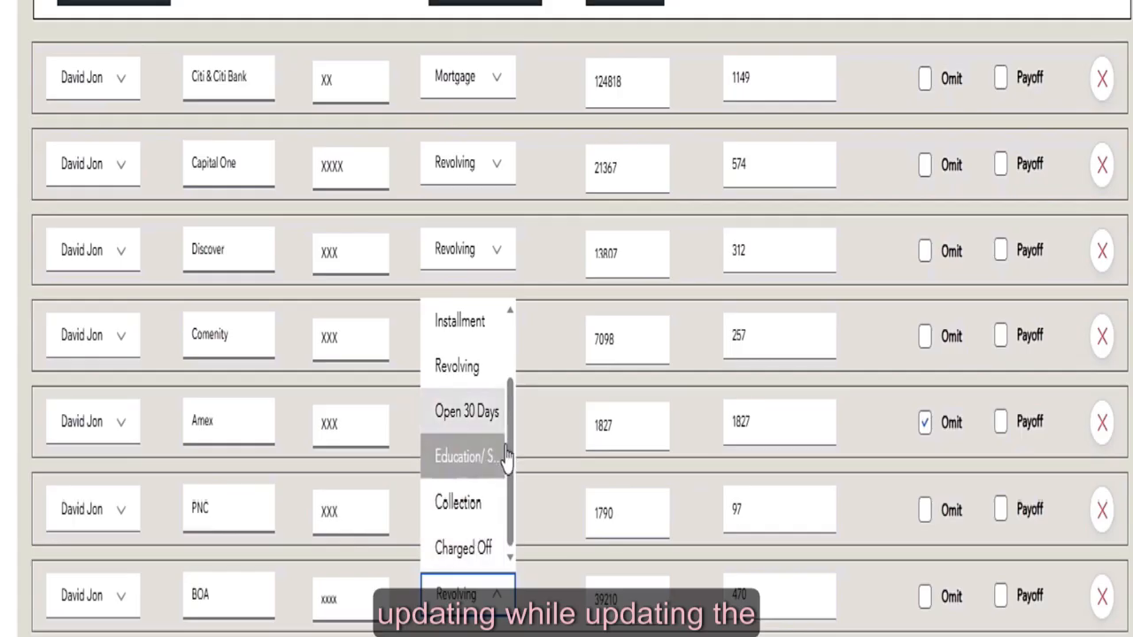
scroll(470, 381, "up", 2)
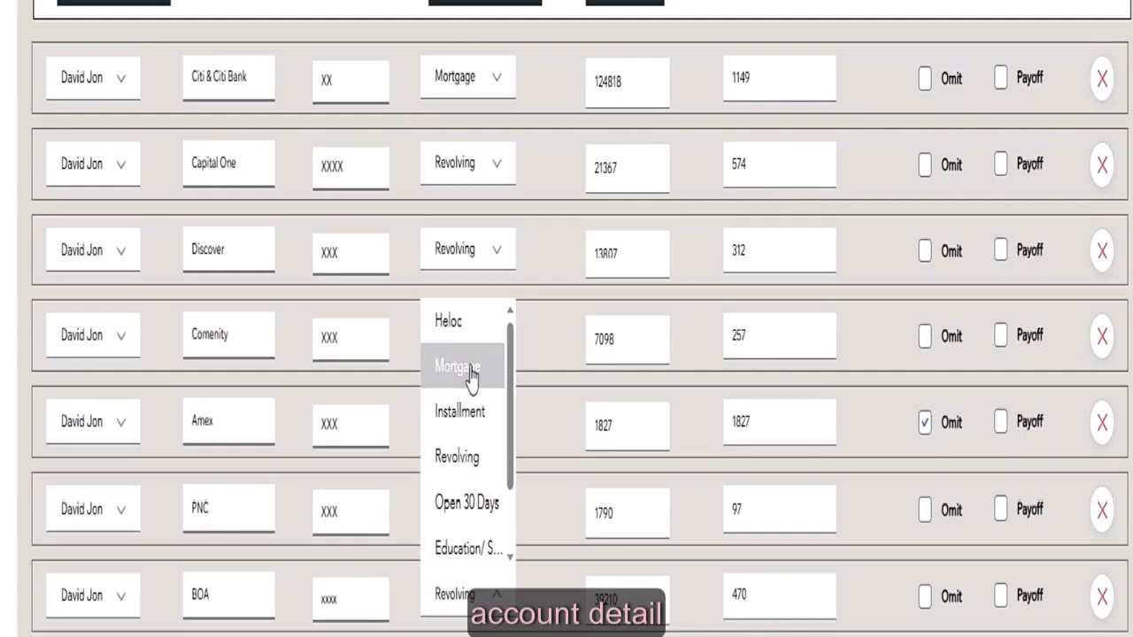
left_click(470, 375)
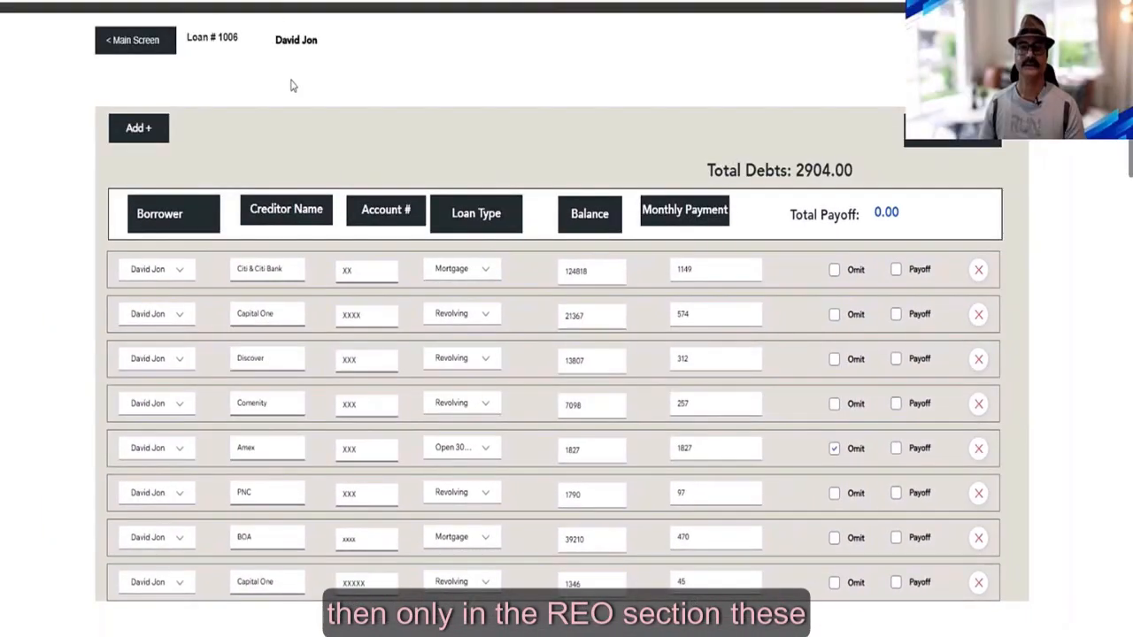
scroll(293, 84, "up", 1)
left_click(136, 112)
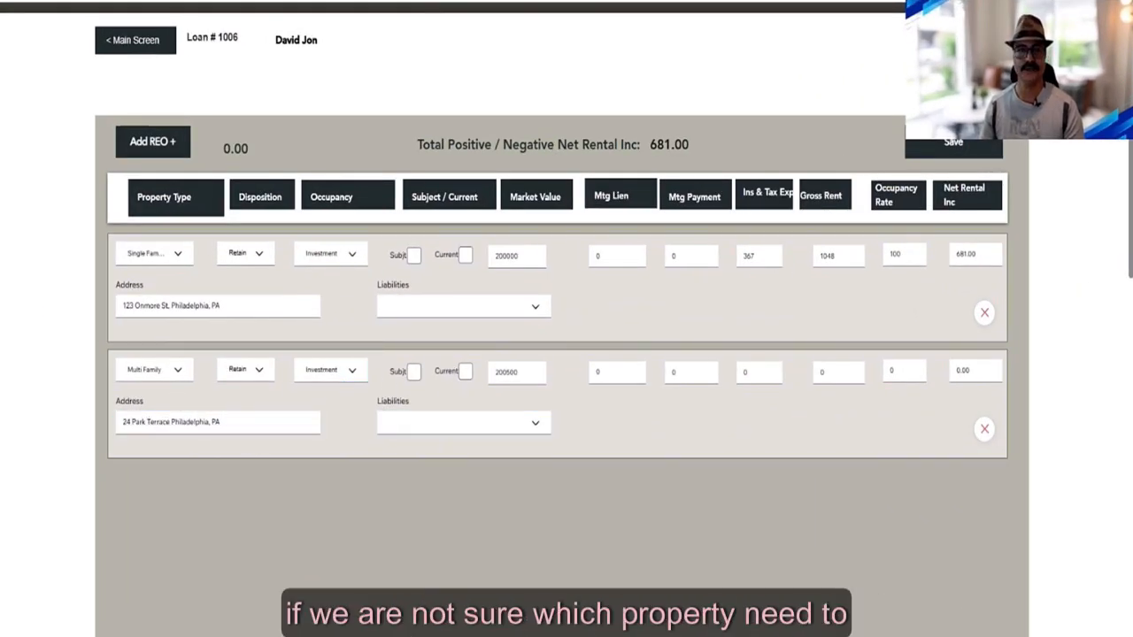
Step: Link the second REO to the Citi & Citi Bank liability (lien 124818, payment 1149)
left_click(432, 425)
left_click(433, 427)
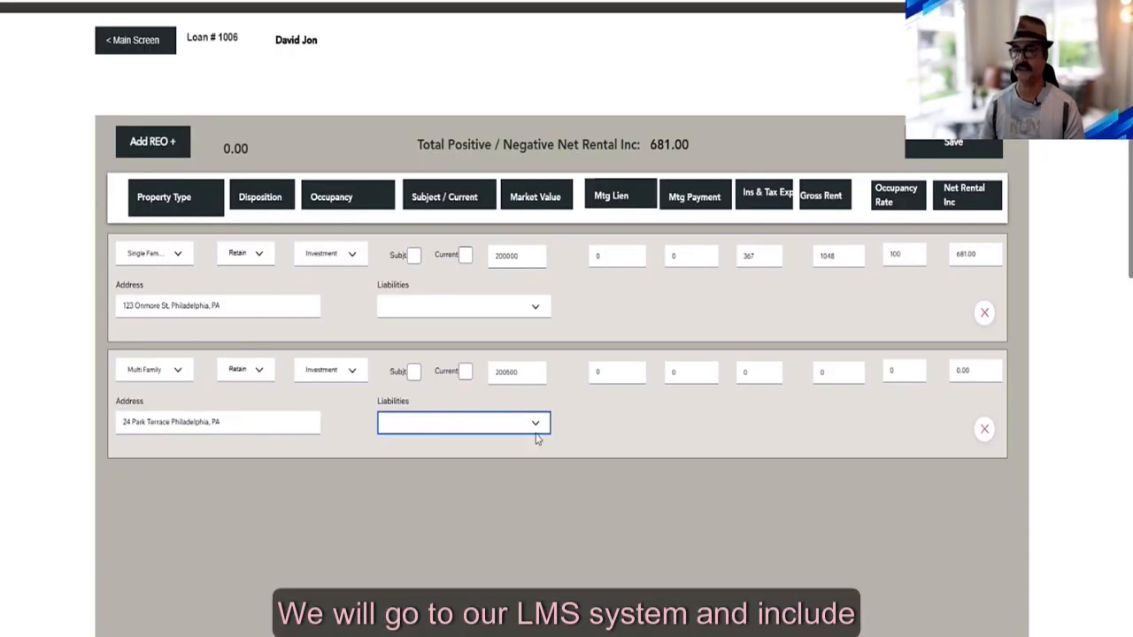
left_click(505, 424)
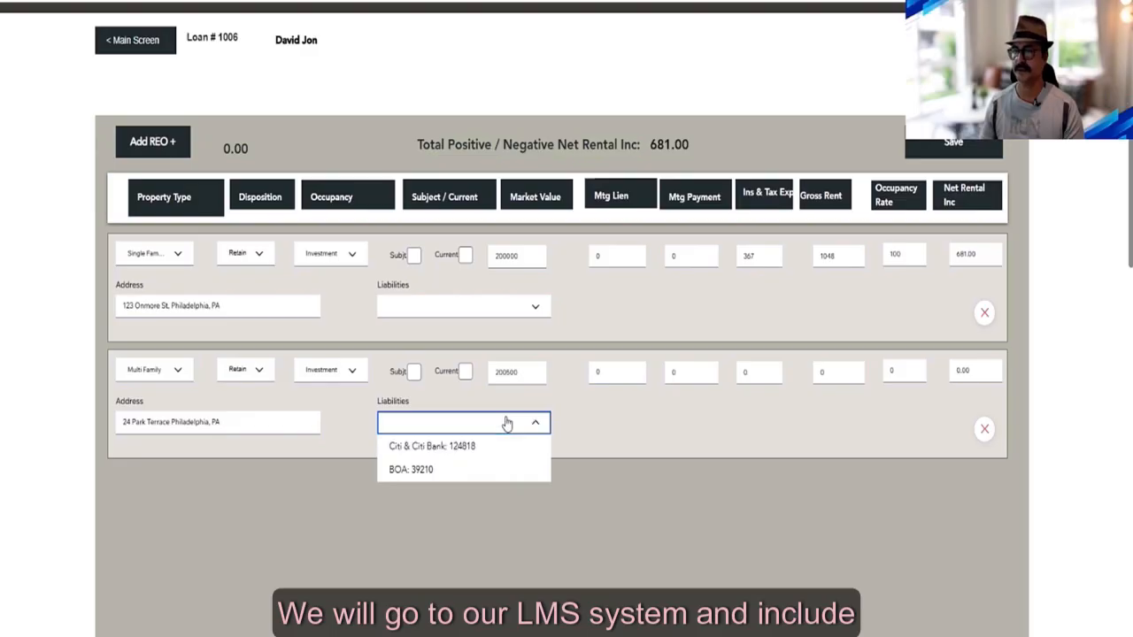
left_click(450, 452)
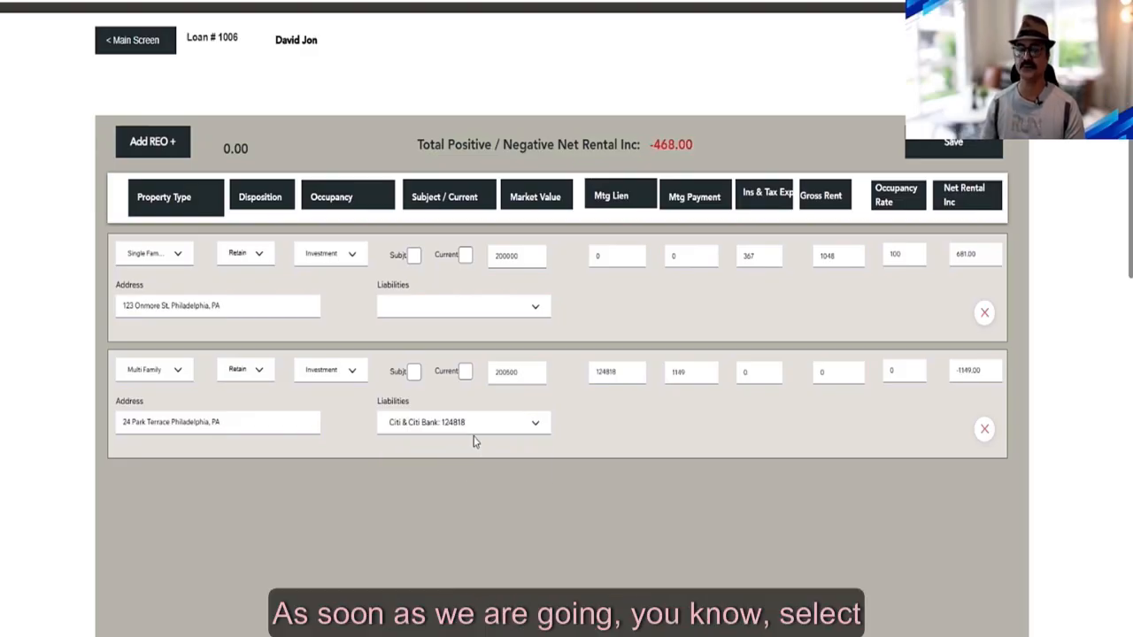
left_click(436, 430)
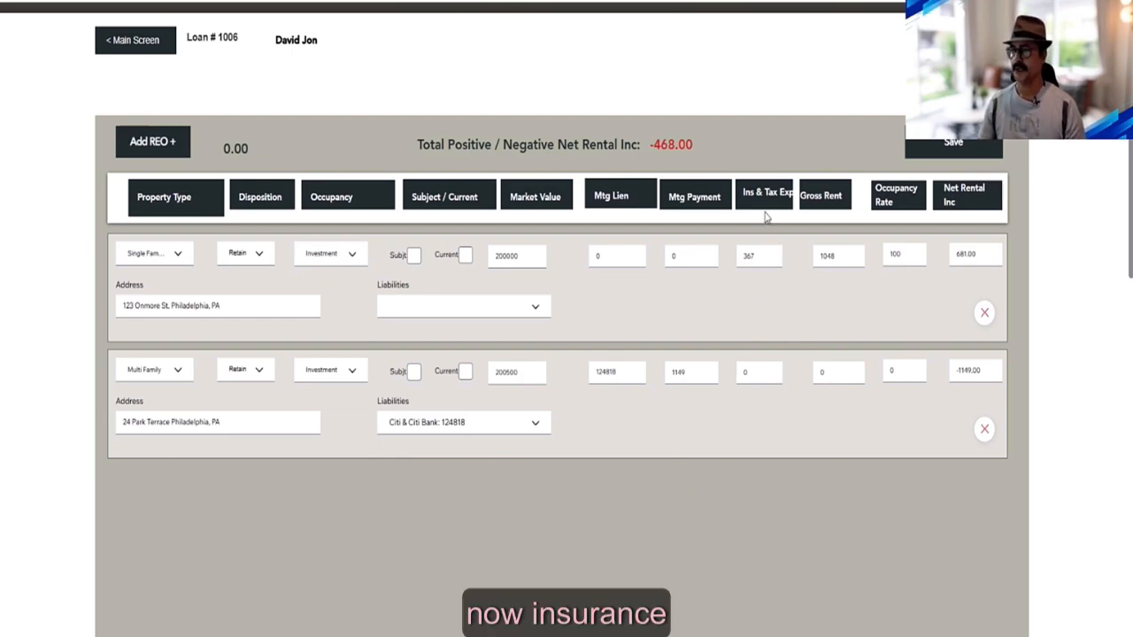
Step: Check the second REO's insurance and tax expense, leaving it unchanged, against the application's $455
left_click(754, 372)
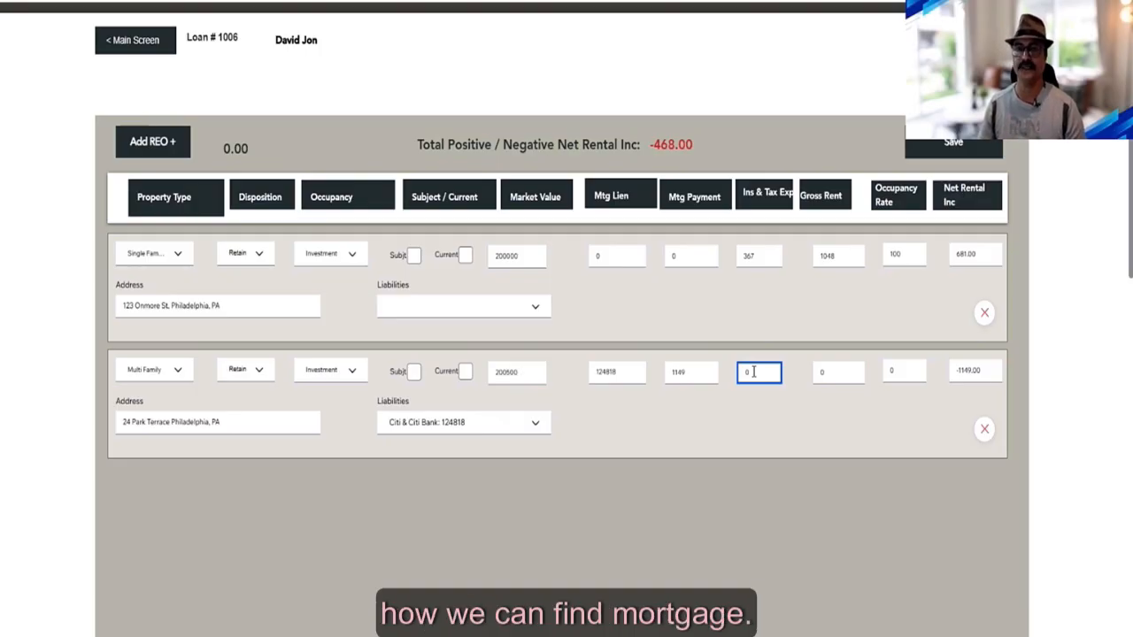
left_click(695, 398)
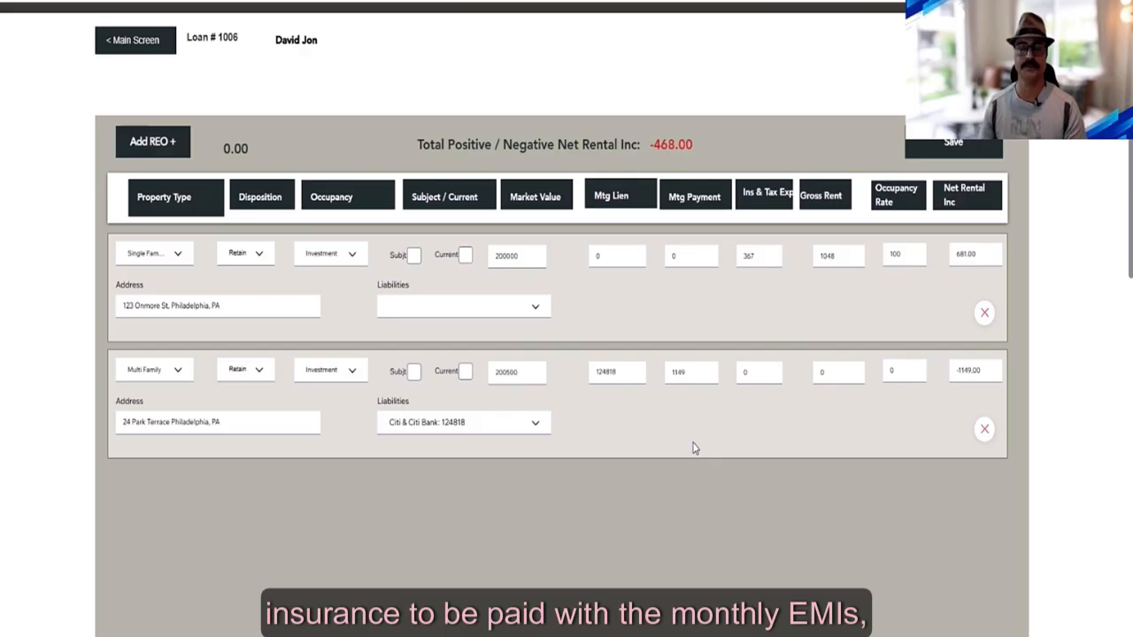
left_click(753, 375)
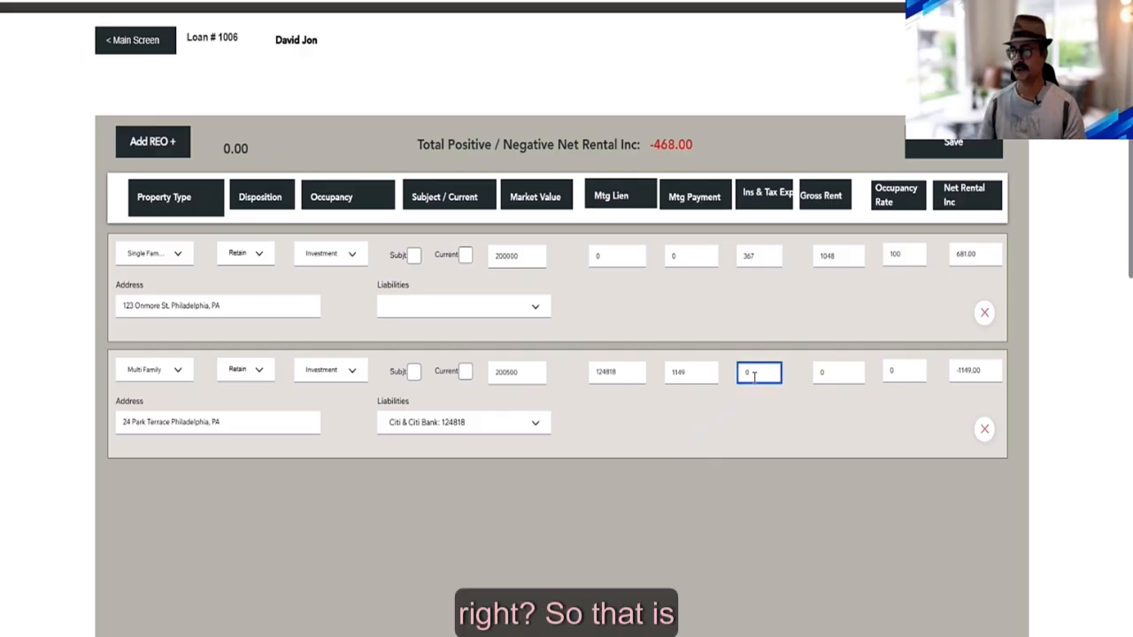
left_click(721, 504)
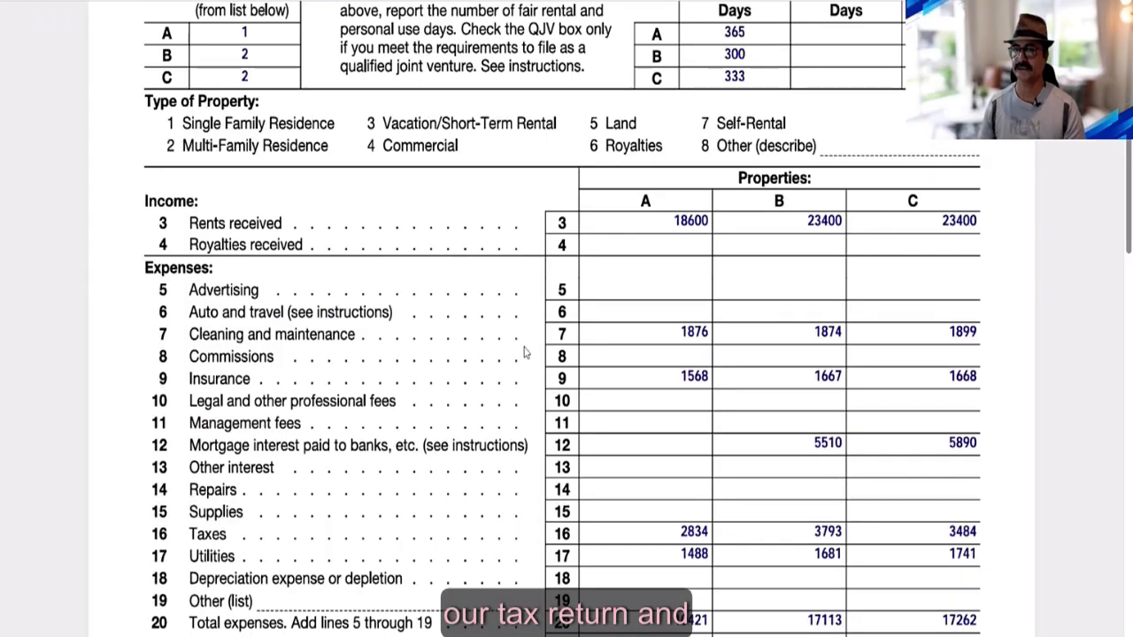
Step: Compute (1667+3793)/12 = 455 in Excel and enter 455 as the second REO's insurance and tax expense
scroll(541, 387, "down", 3)
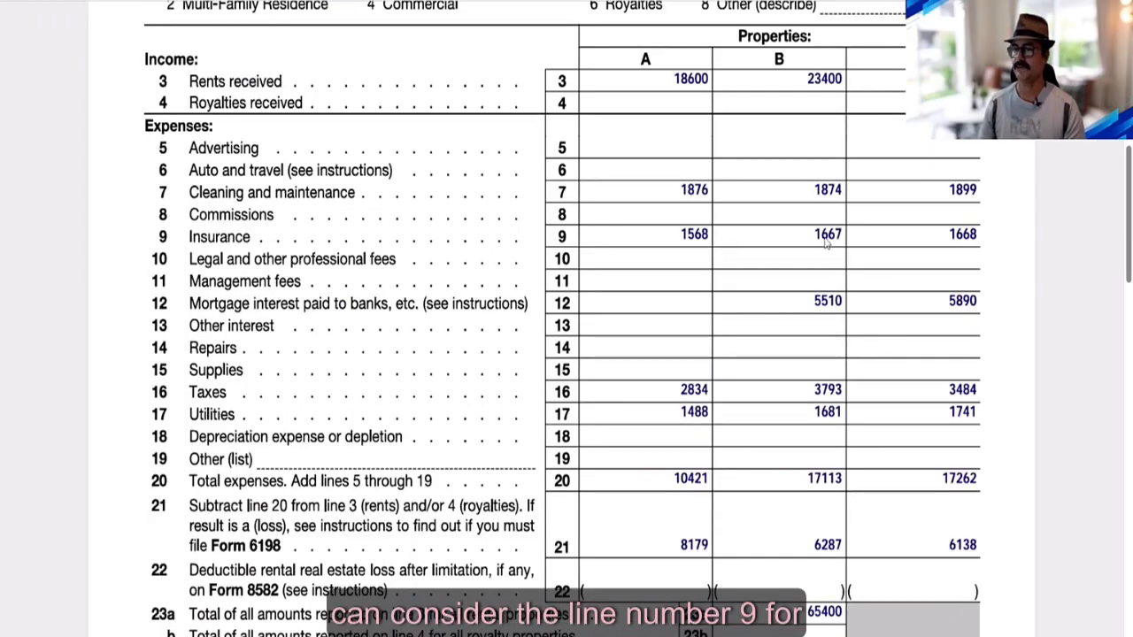
key("alt+Tab")
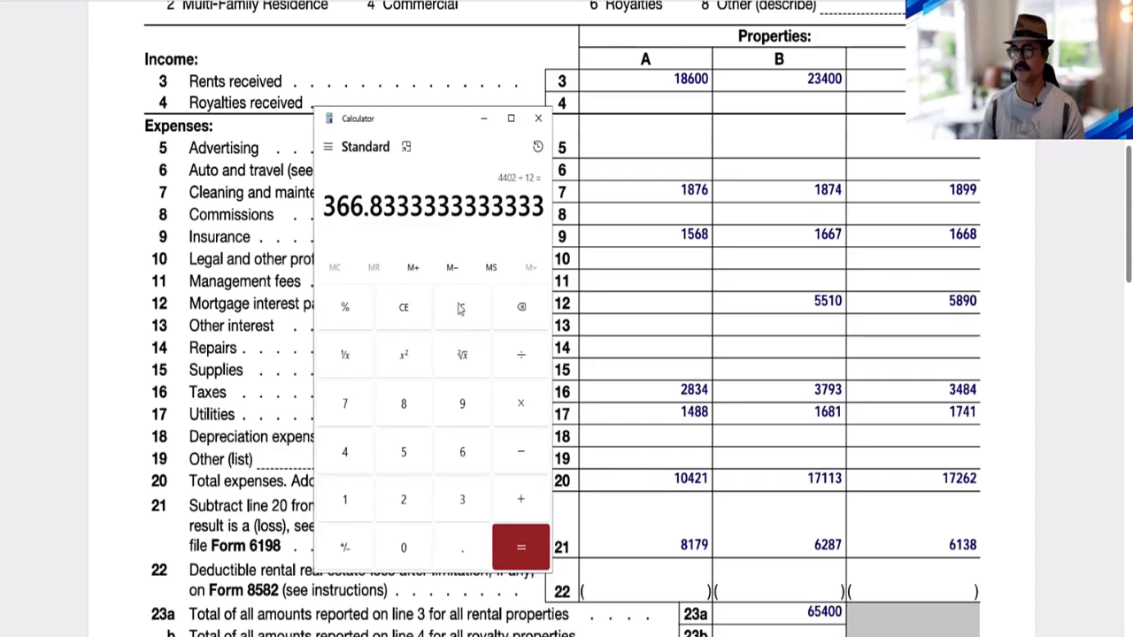
type("1667+")
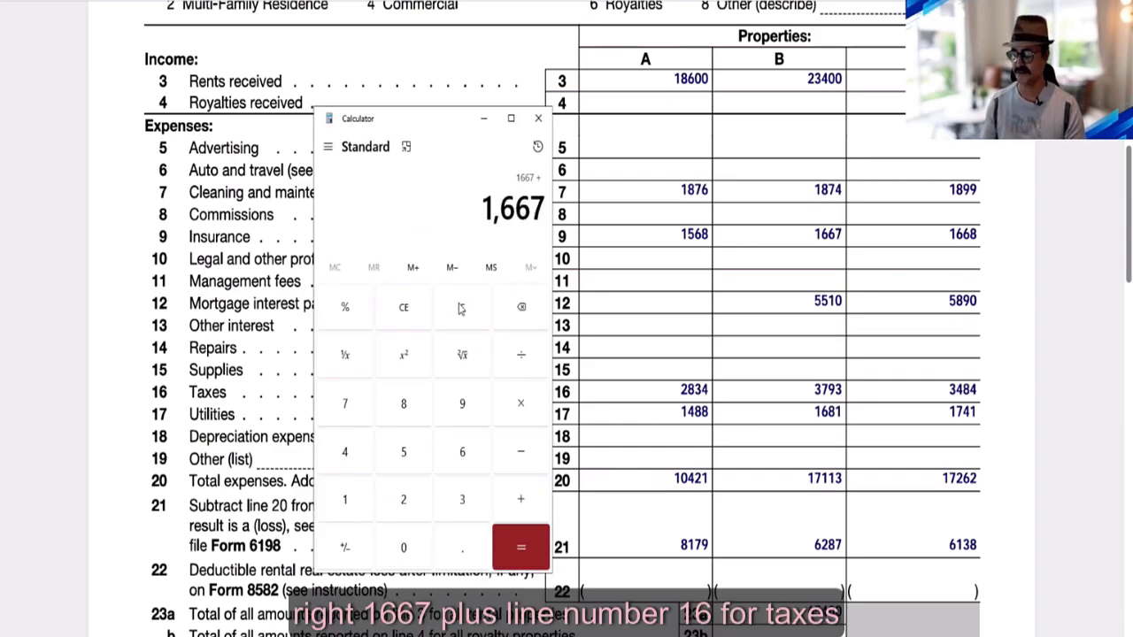
type("3793+")
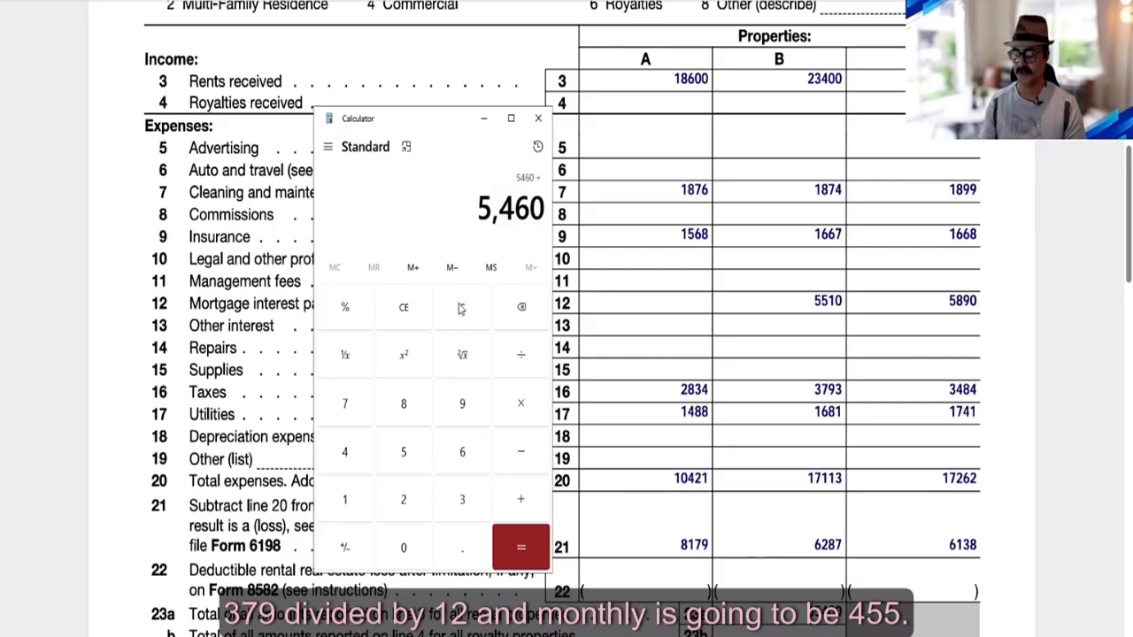
type("/12")
key("Return")
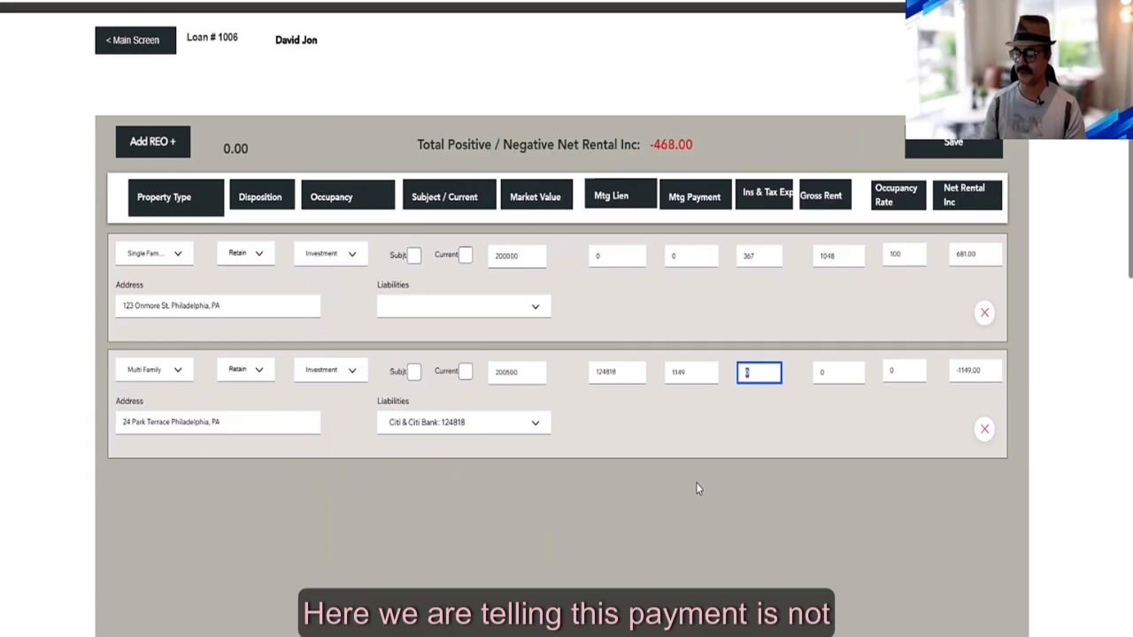
type("455")
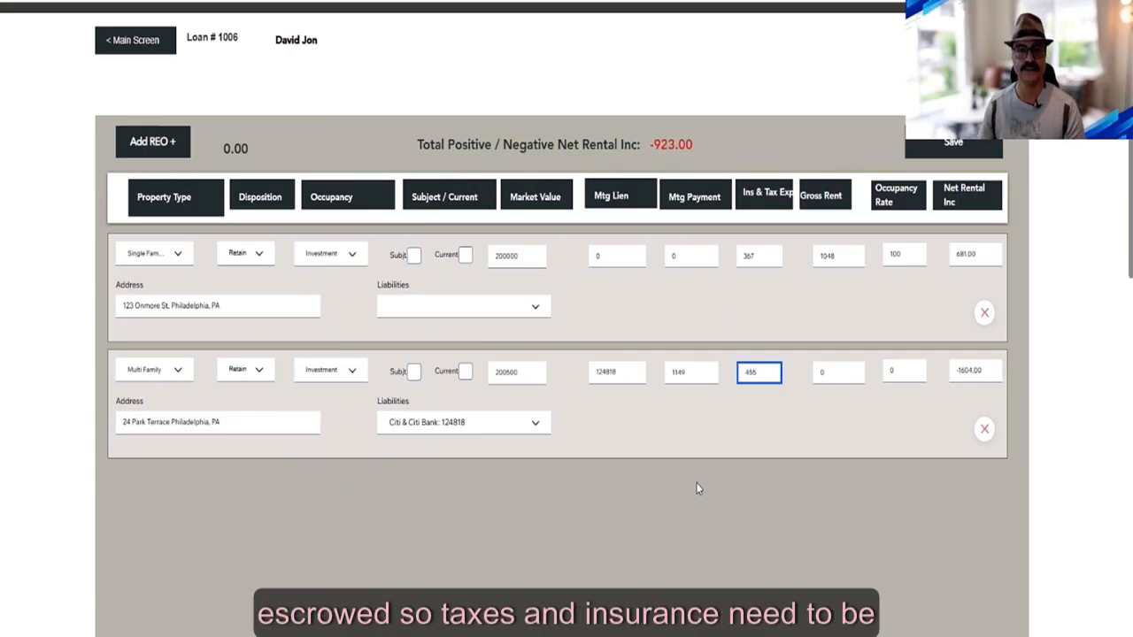
left_click(749, 462)
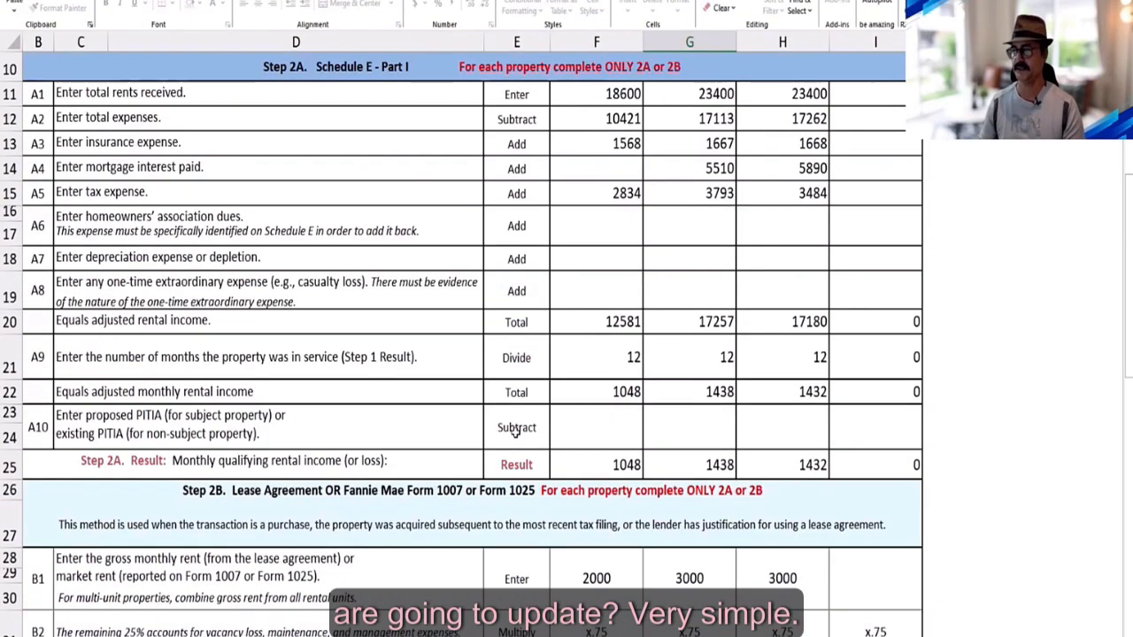
Step: Using the worksheet figure, give 24 Park Terrace gross rent 1438 and occupancy 100, then save
left_click(716, 466)
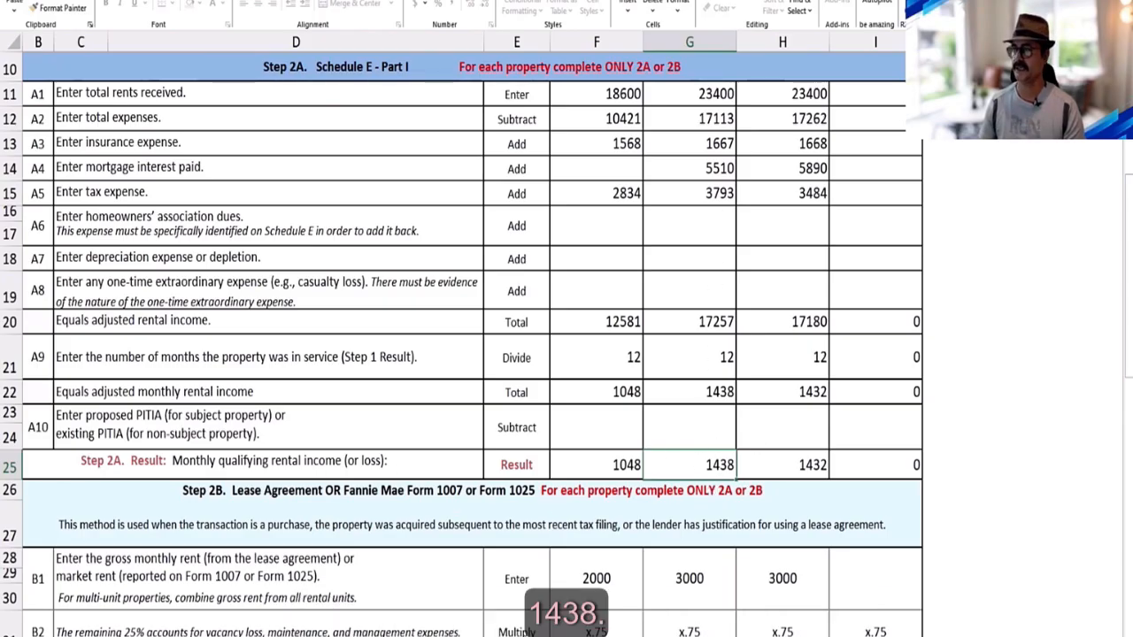
key("alt+Tab")
left_click(828, 367)
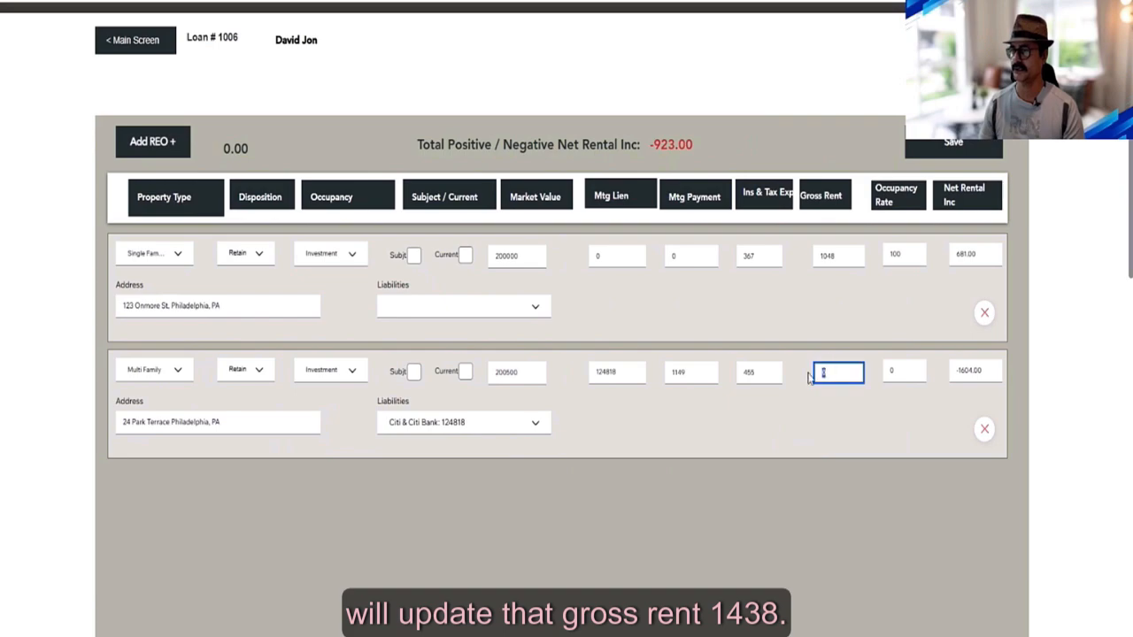
type("1438")
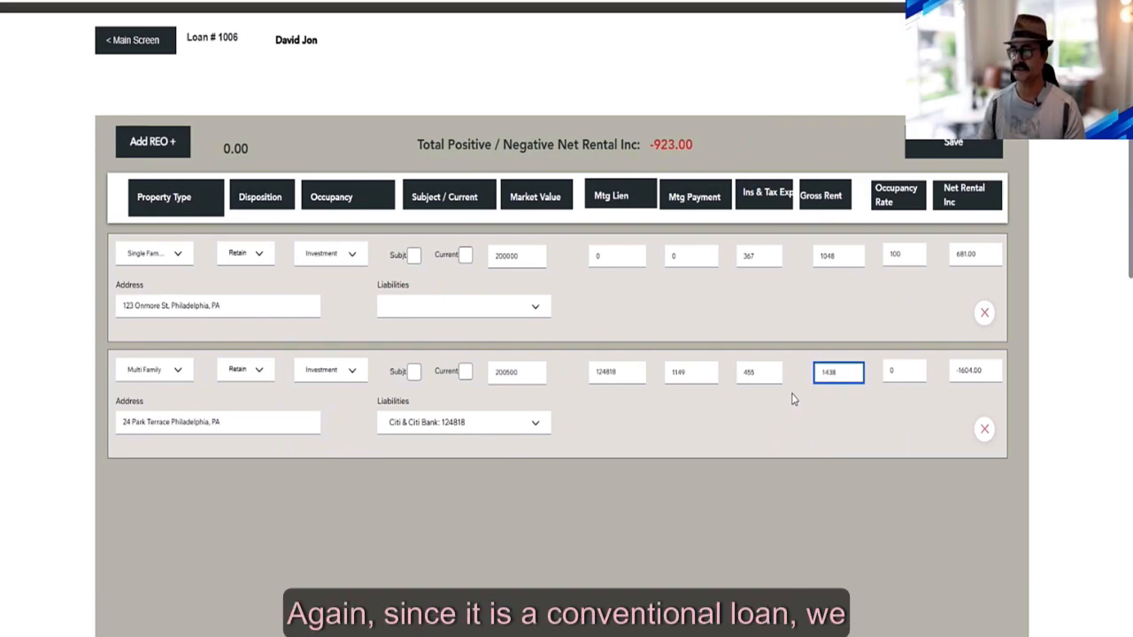
left_click(781, 450)
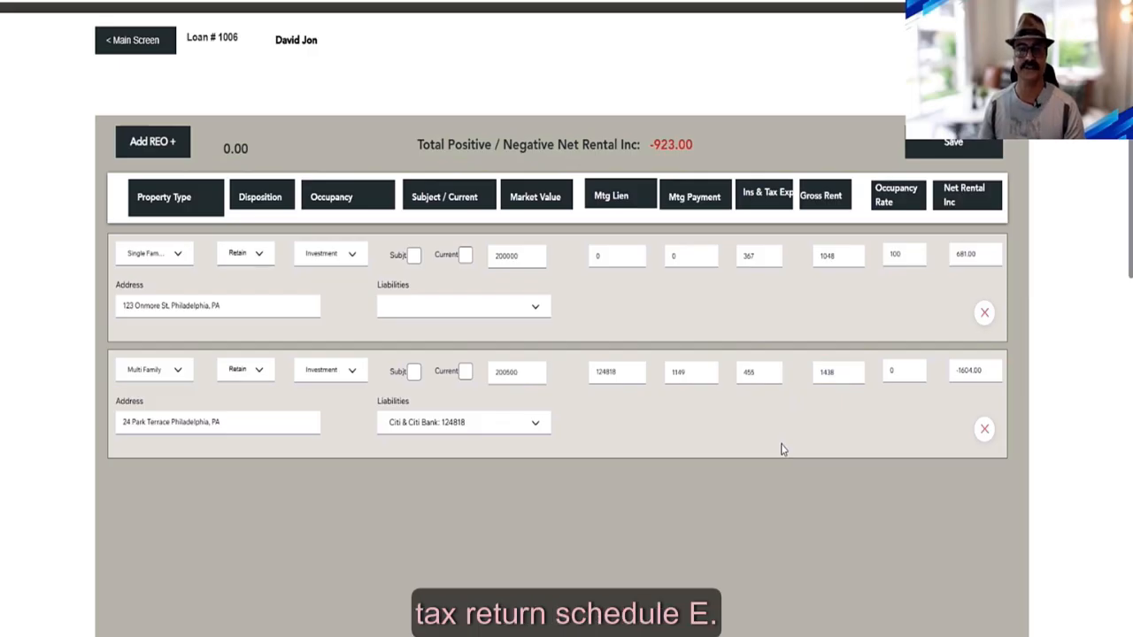
left_click_drag(898, 372, 886, 371)
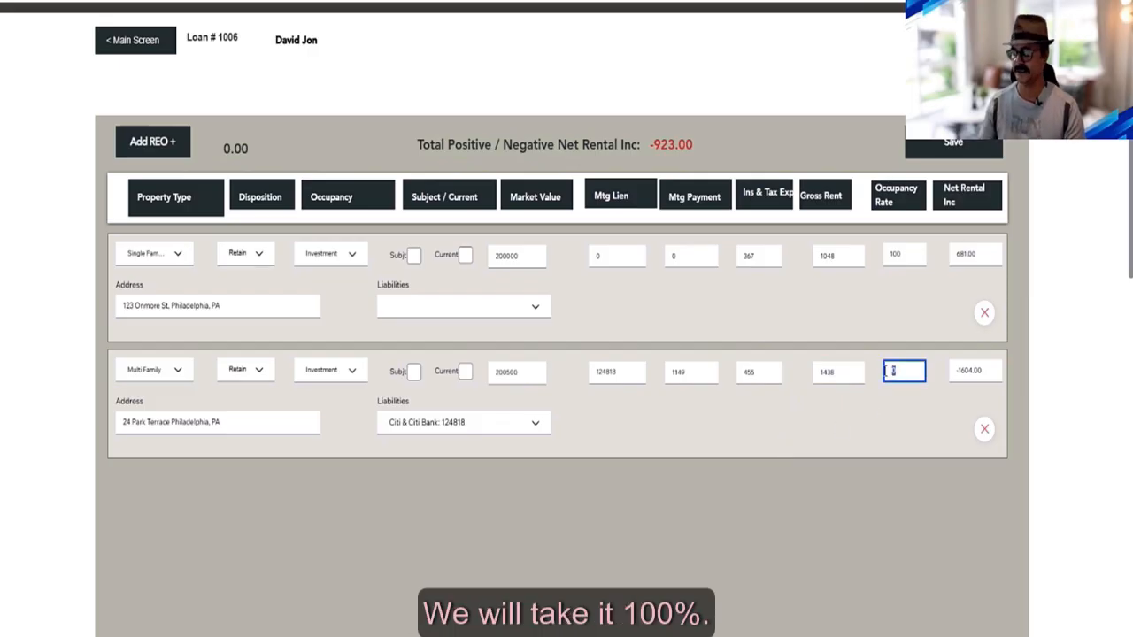
type("100")
left_click(741, 445)
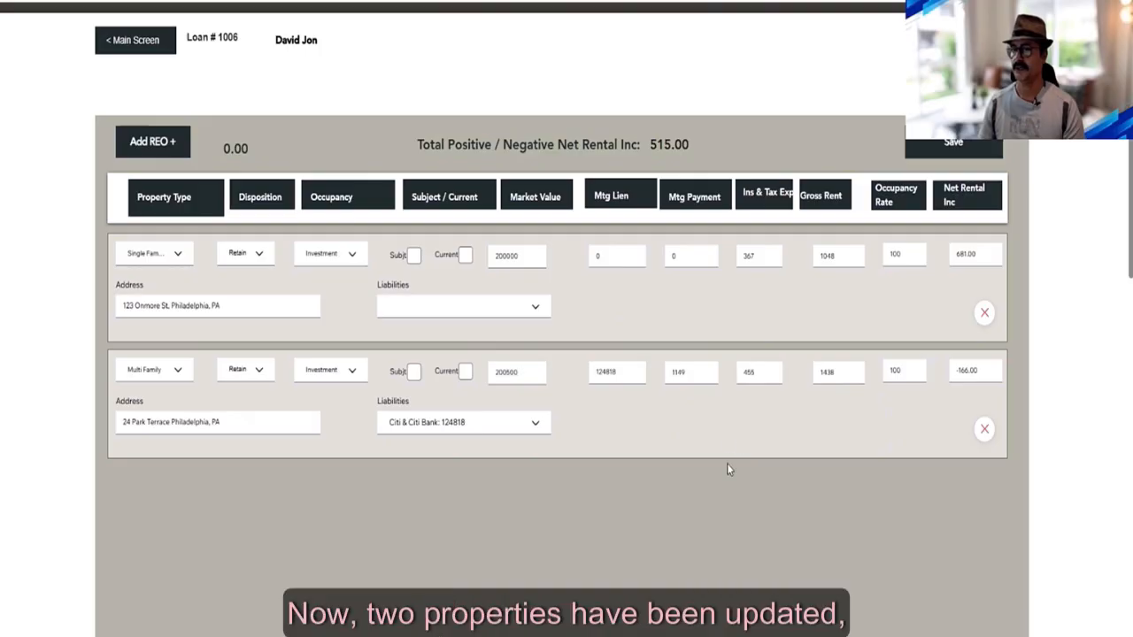
left_click(951, 145)
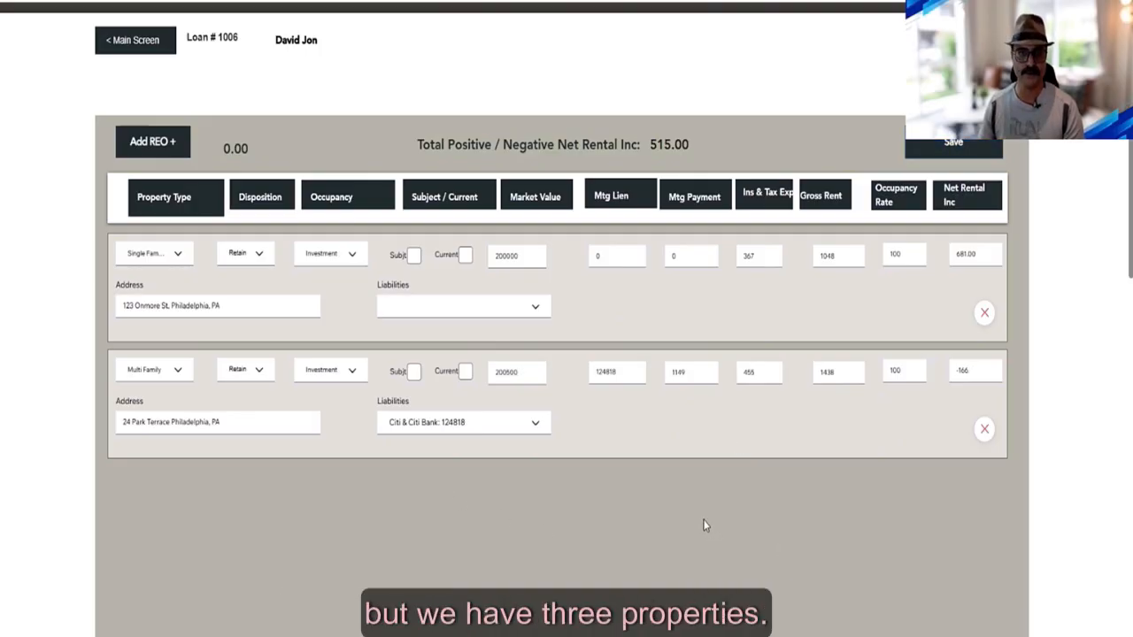
Step: After checking Schedule E, add a third REO row with property type Multi Family
key("alt+Tab")
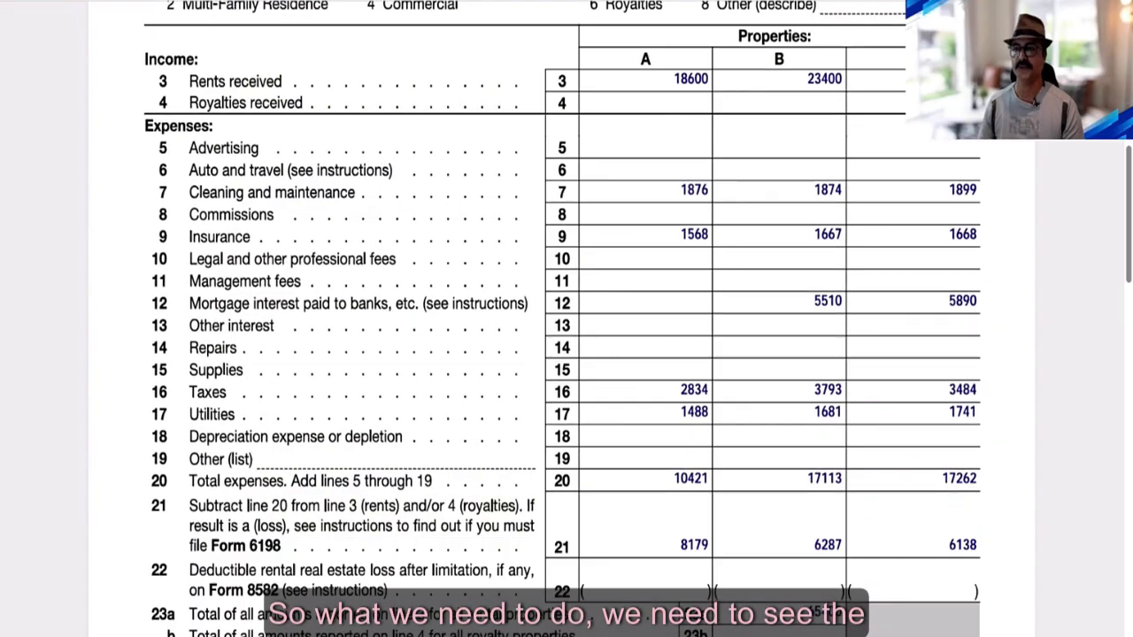
scroll(400, 358, "up", 3)
scroll(400, 358, "up", 2)
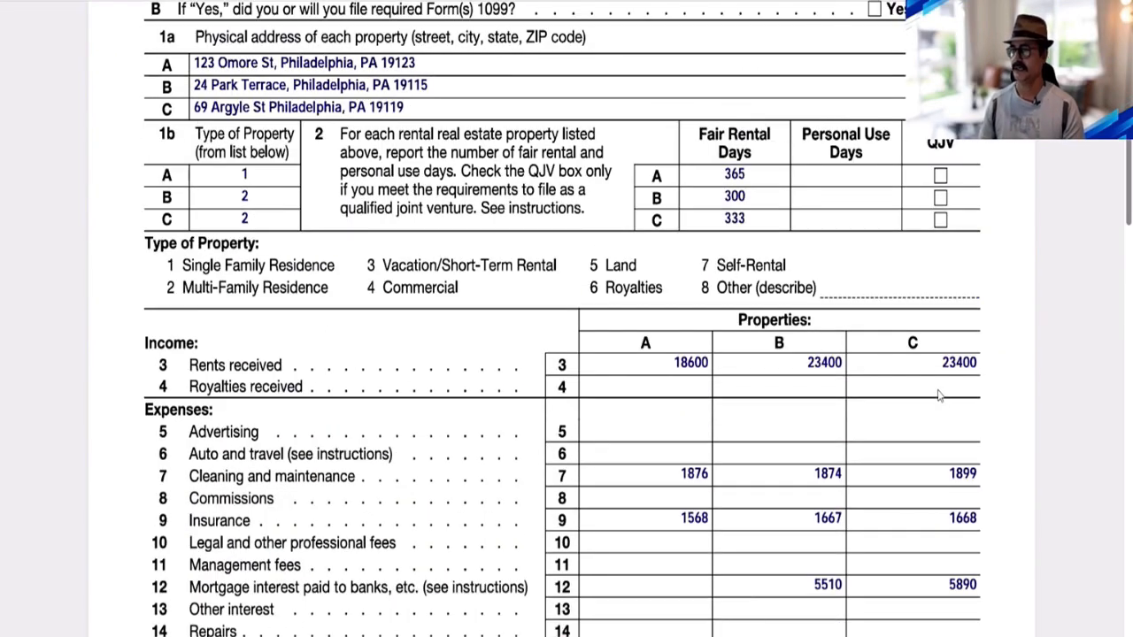
key("alt+Tab")
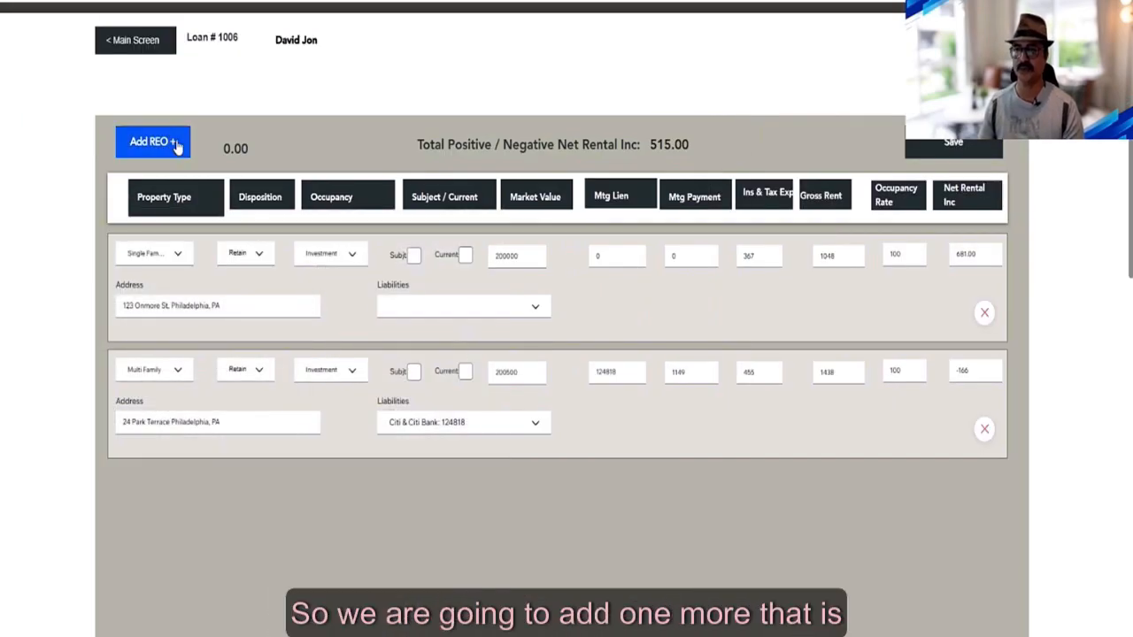
left_click(176, 144)
left_click(175, 488)
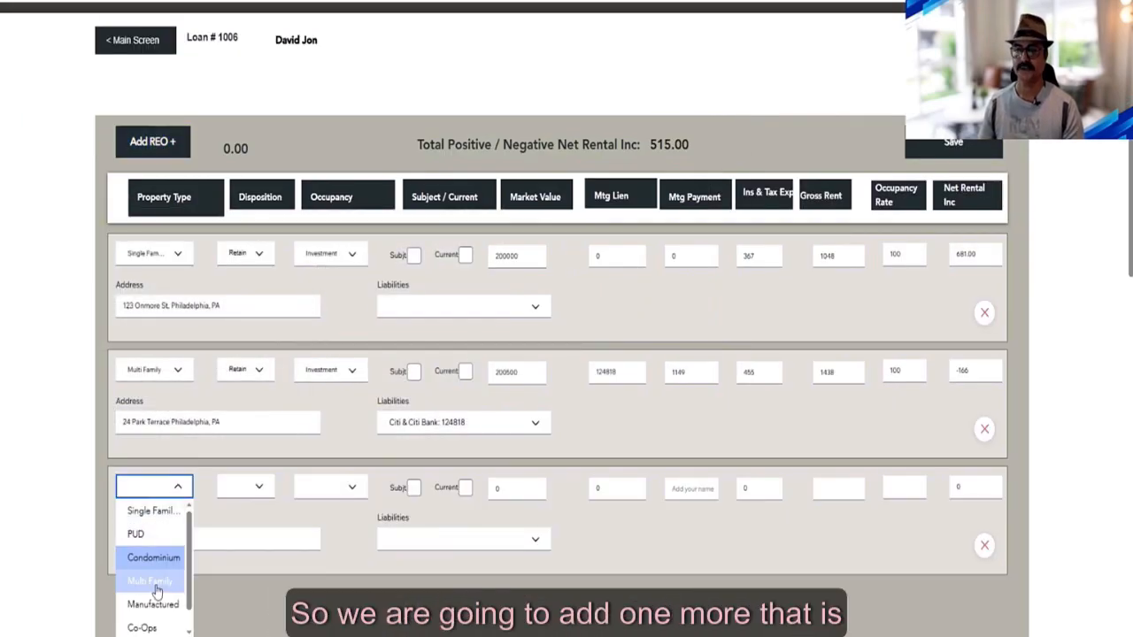
left_click(155, 582)
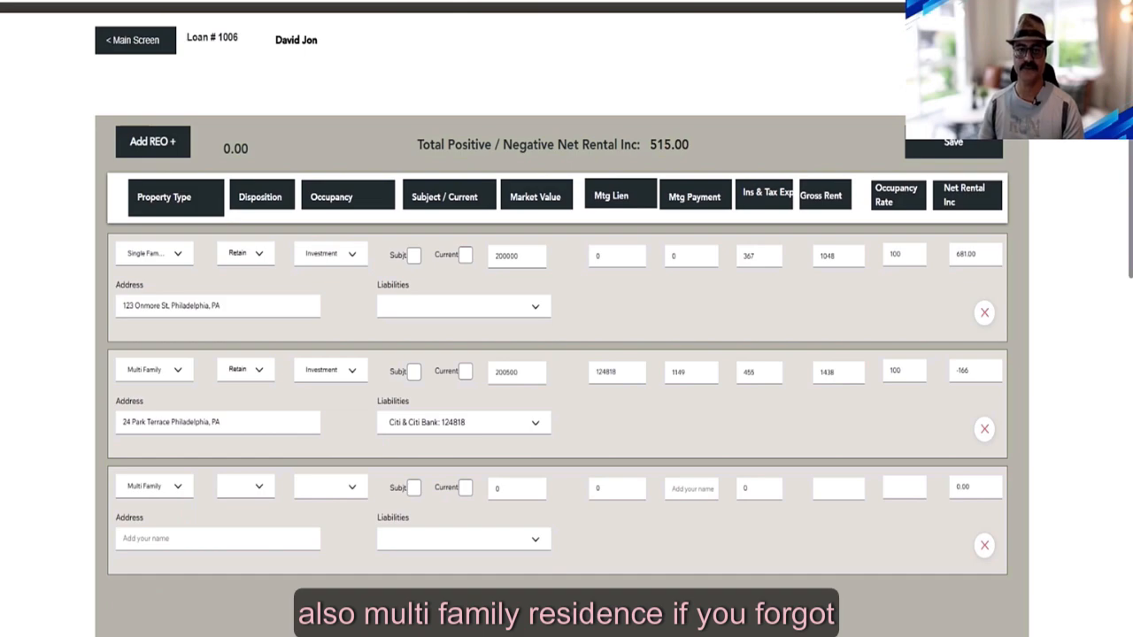
key("alt+Tab")
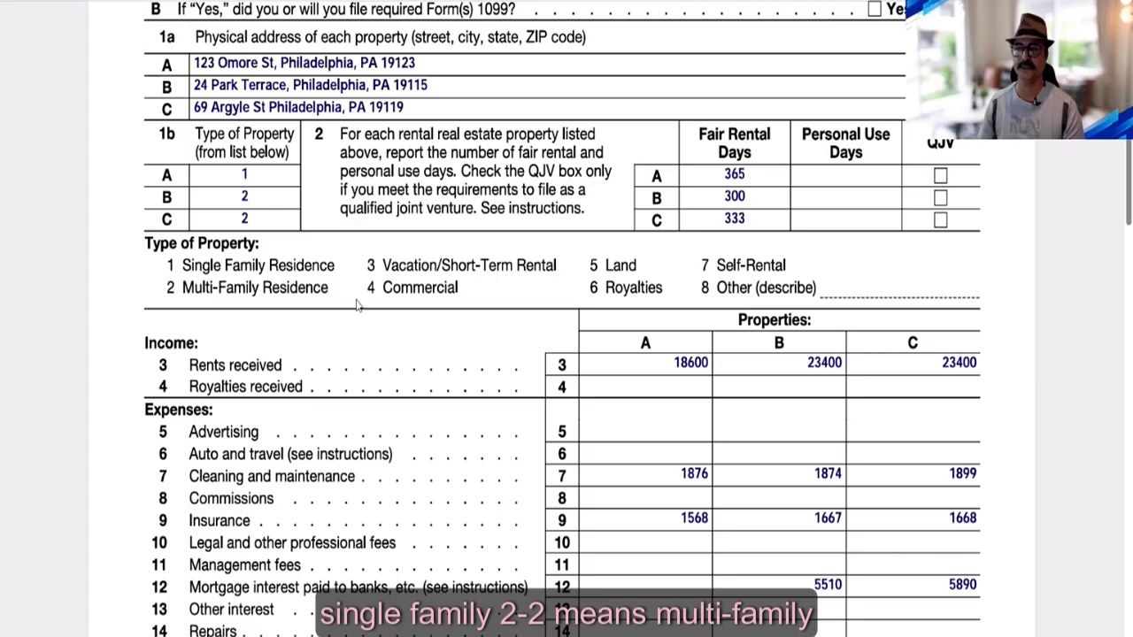
key("alt+Tab")
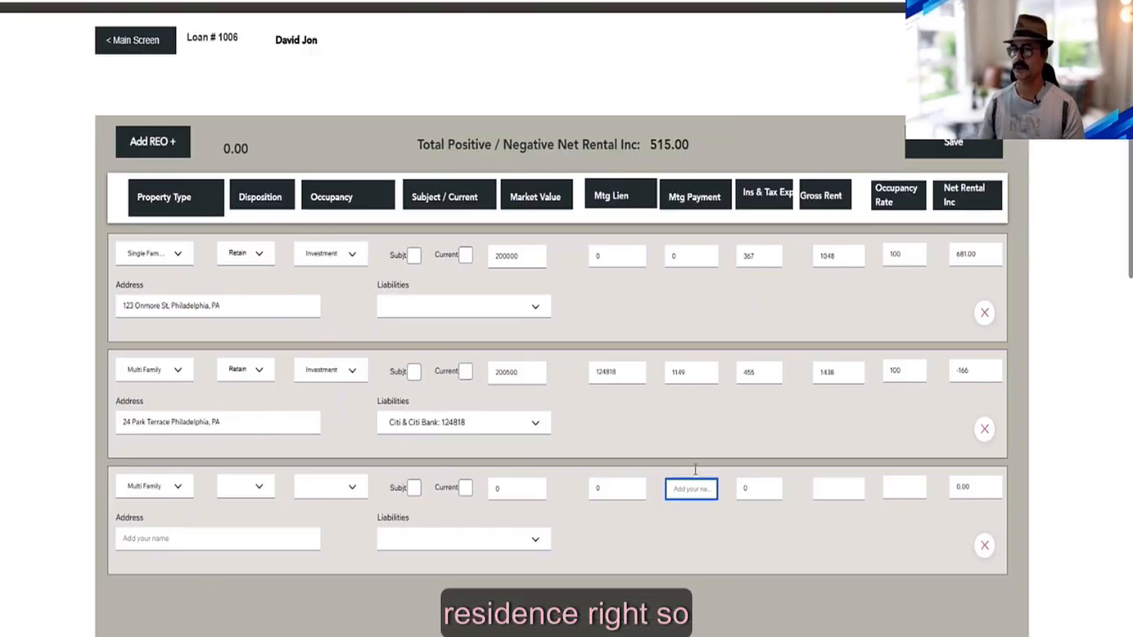
left_click(223, 493)
Step: Set the third property's disposition to Retain and occupancy to Investment
left_click(232, 492)
left_click(248, 524)
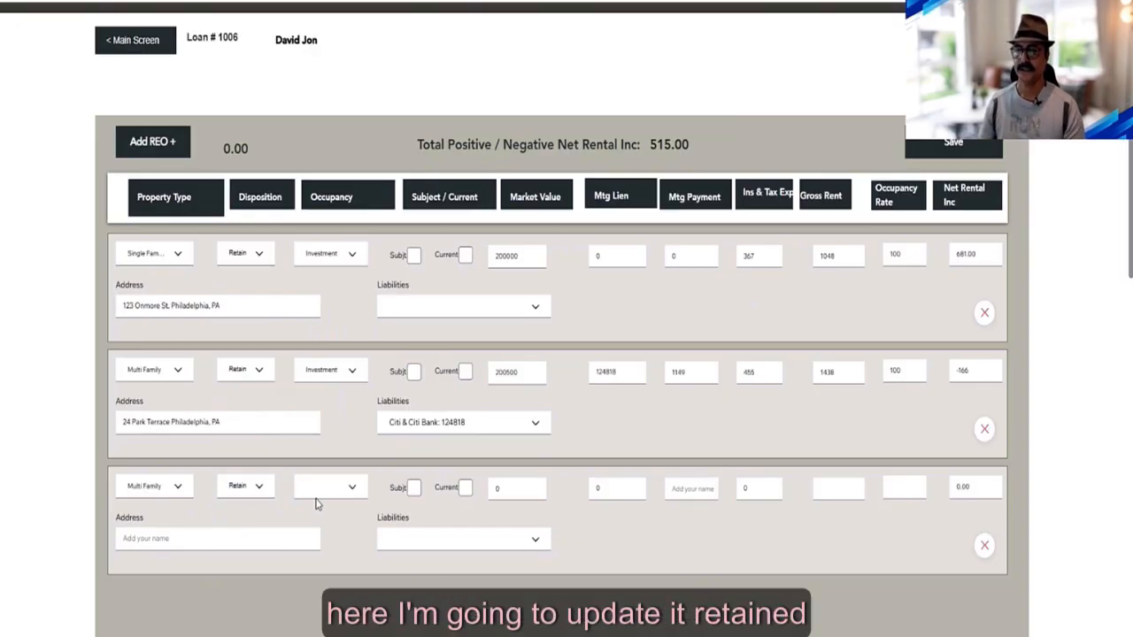
left_click(351, 492)
left_click(352, 491)
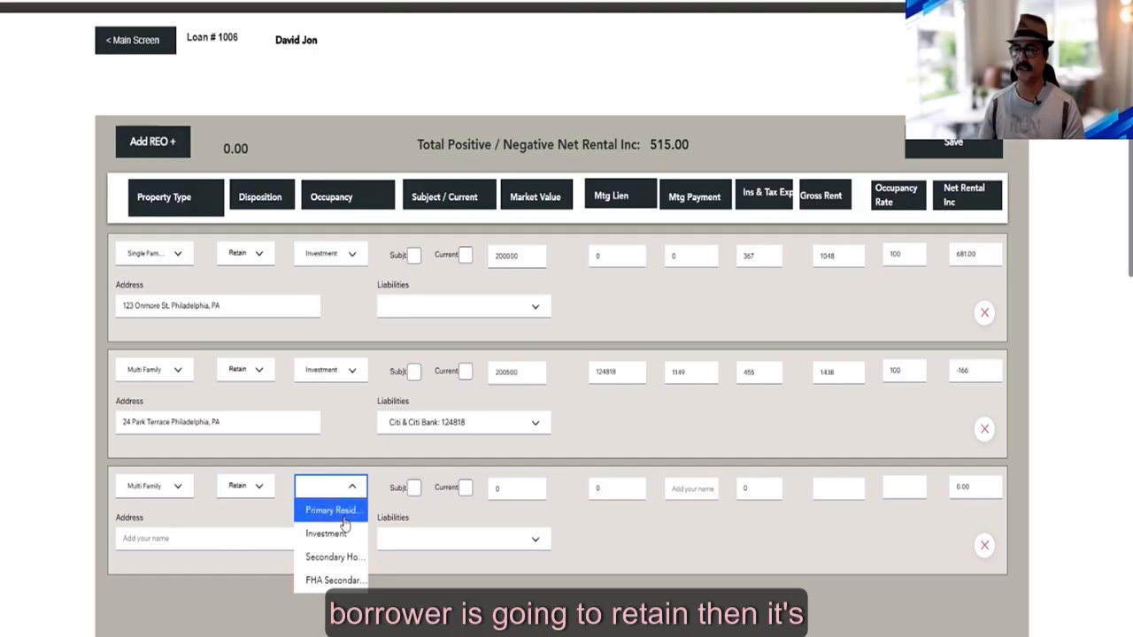
left_click(343, 538)
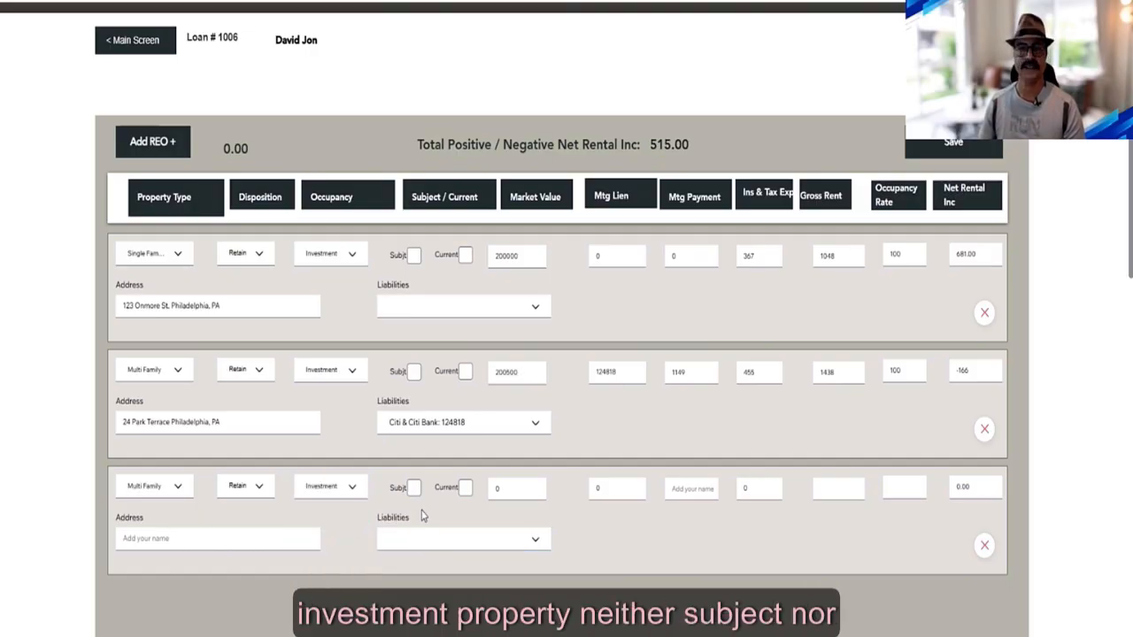
Step: Enter a market value of 120000 for the third property
left_click(539, 483)
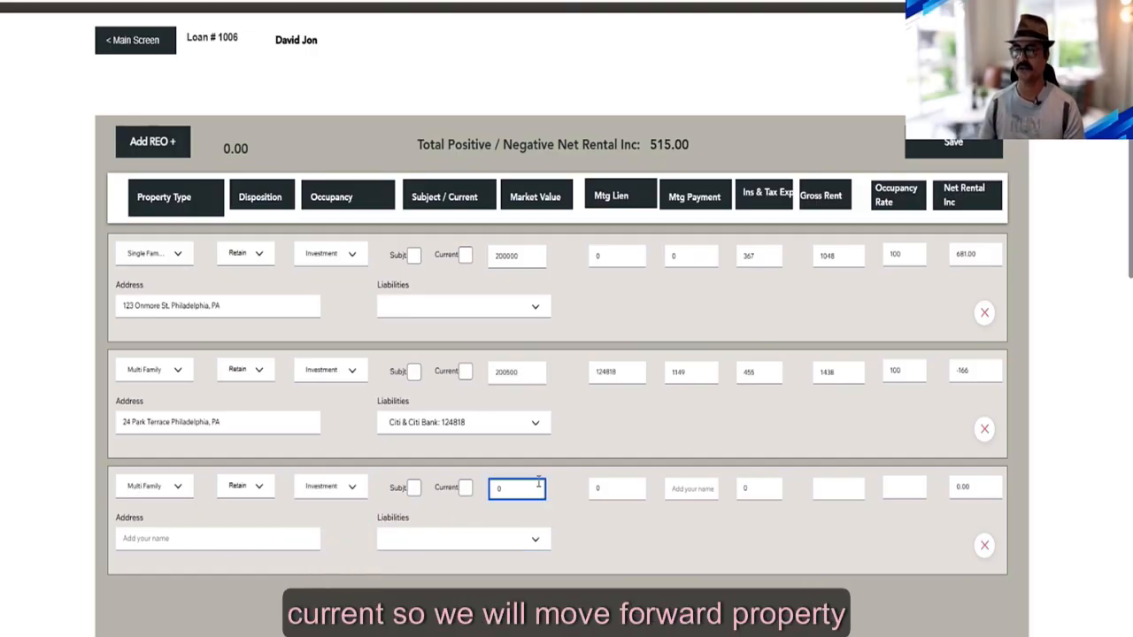
left_click(486, 539)
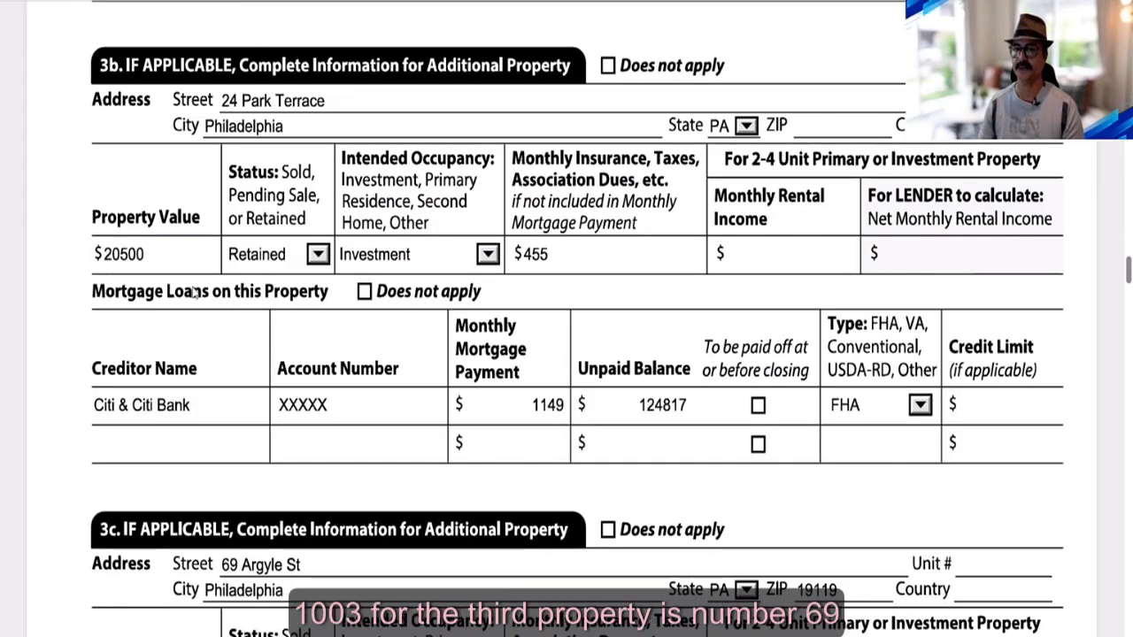
scroll(193, 292, "down", 5)
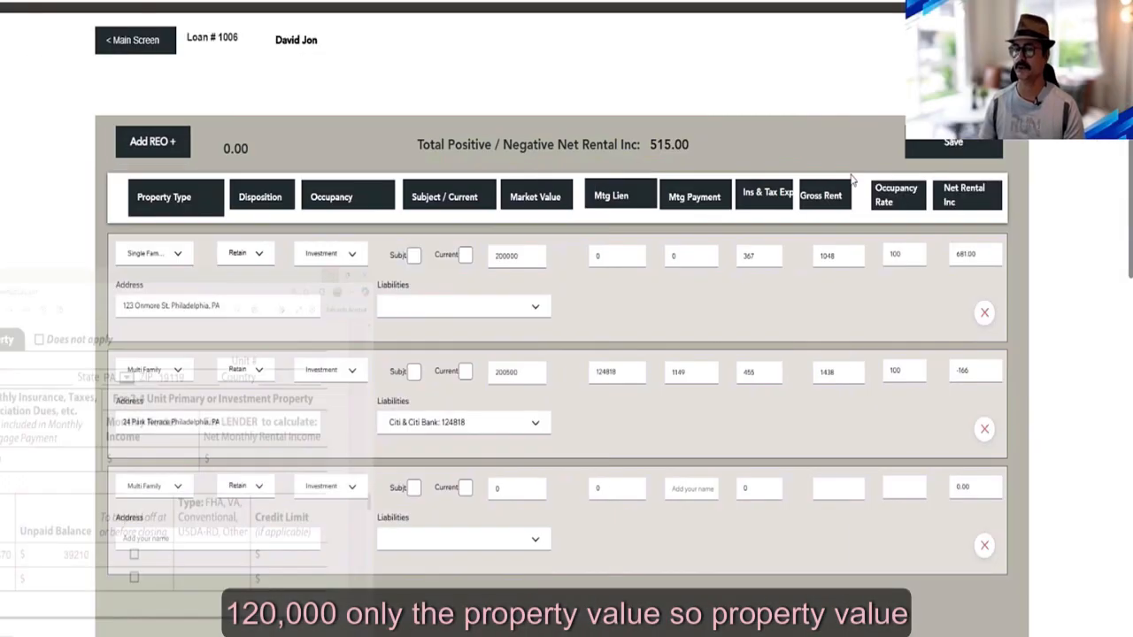
left_click(229, 534)
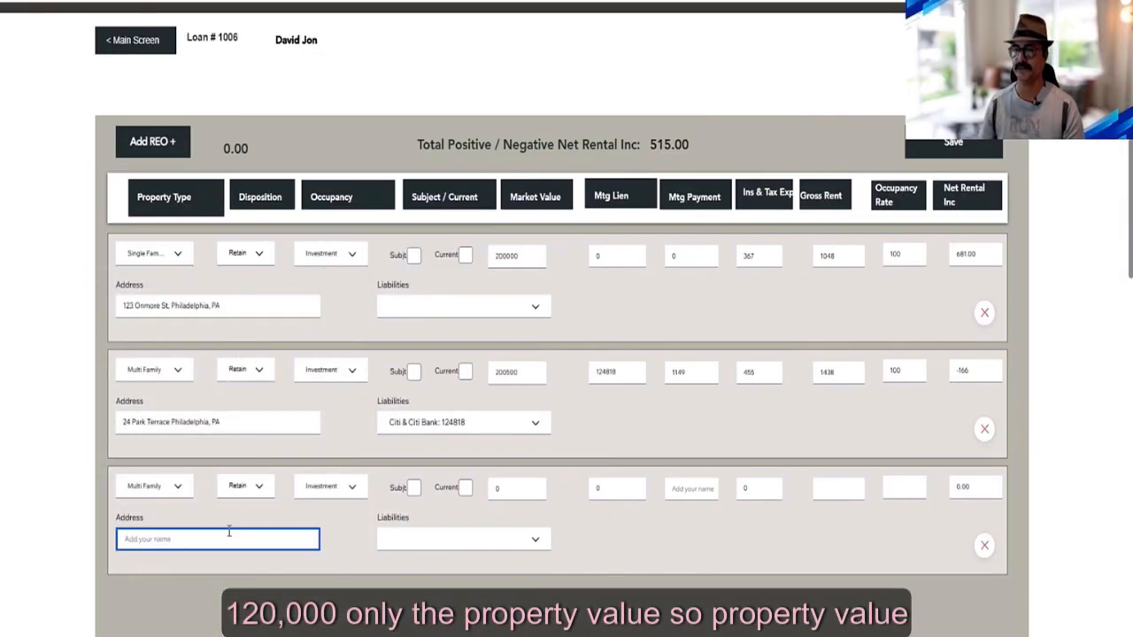
left_click(516, 493)
key("BackSpace")
type("120000")
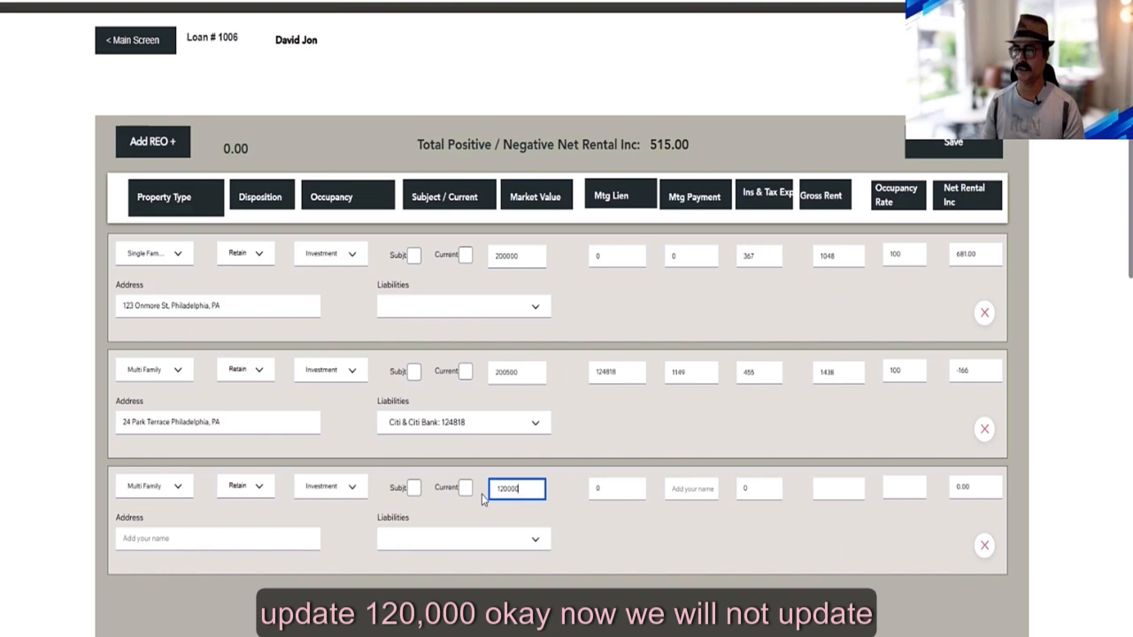
left_click(481, 494)
left_click(712, 493)
left_click(728, 504)
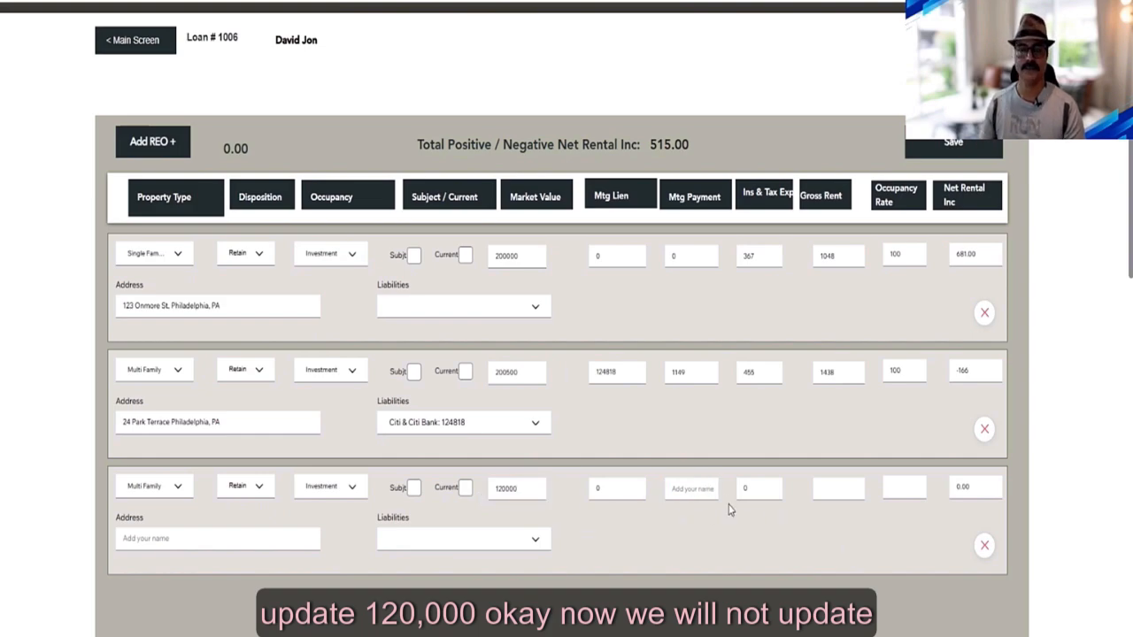
left_click(202, 539)
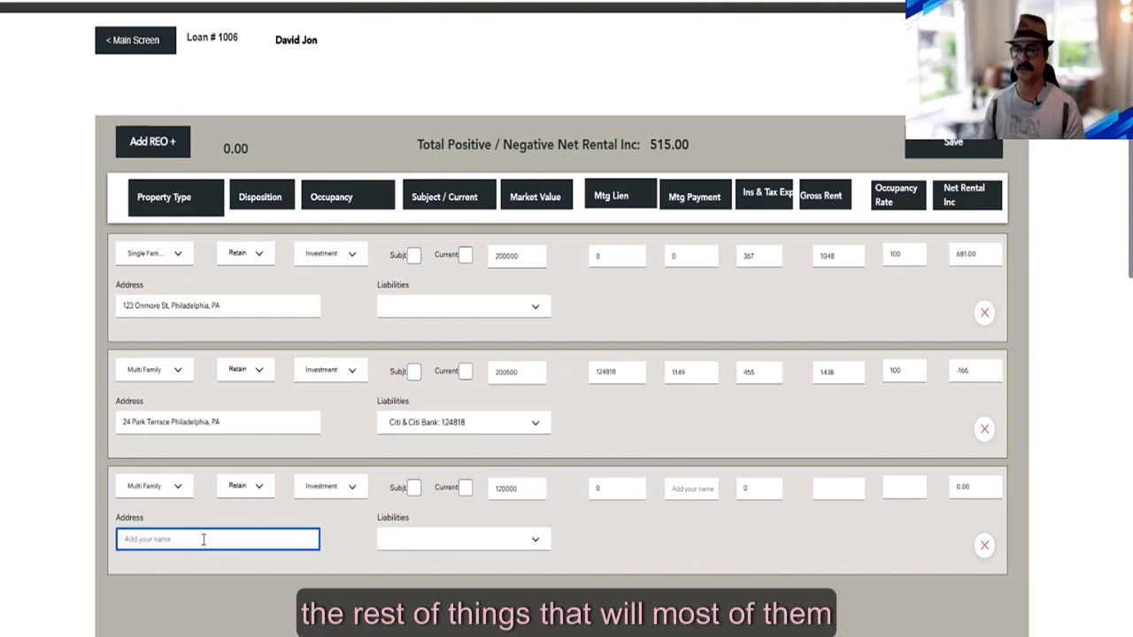
key("alt+Tab")
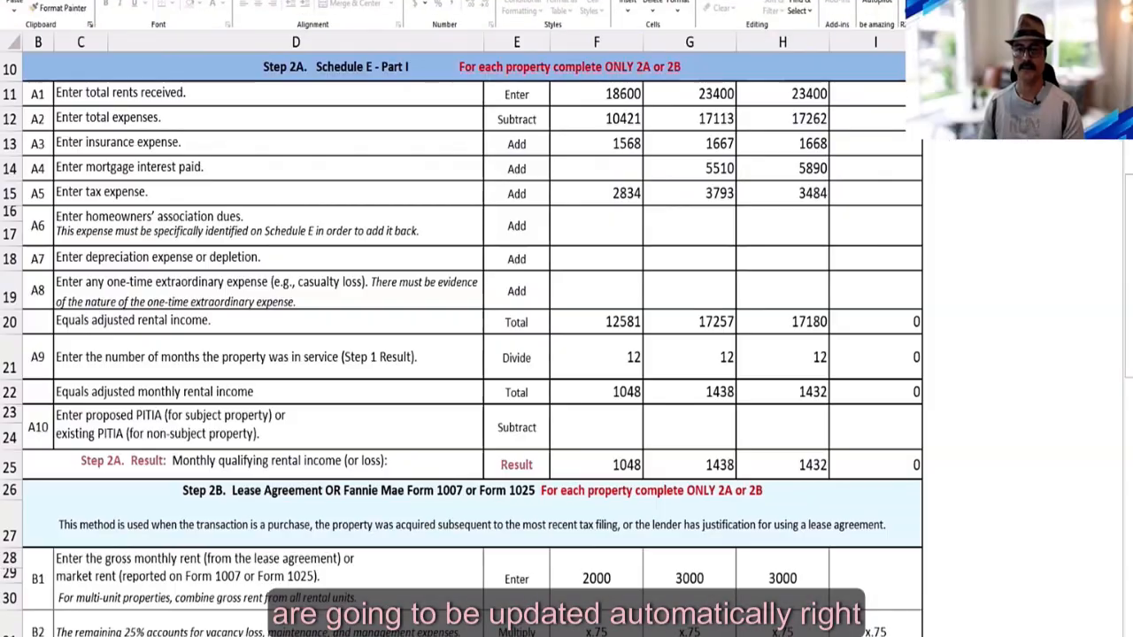
scroll(620, 222, "up", 3)
double_click(754, 166)
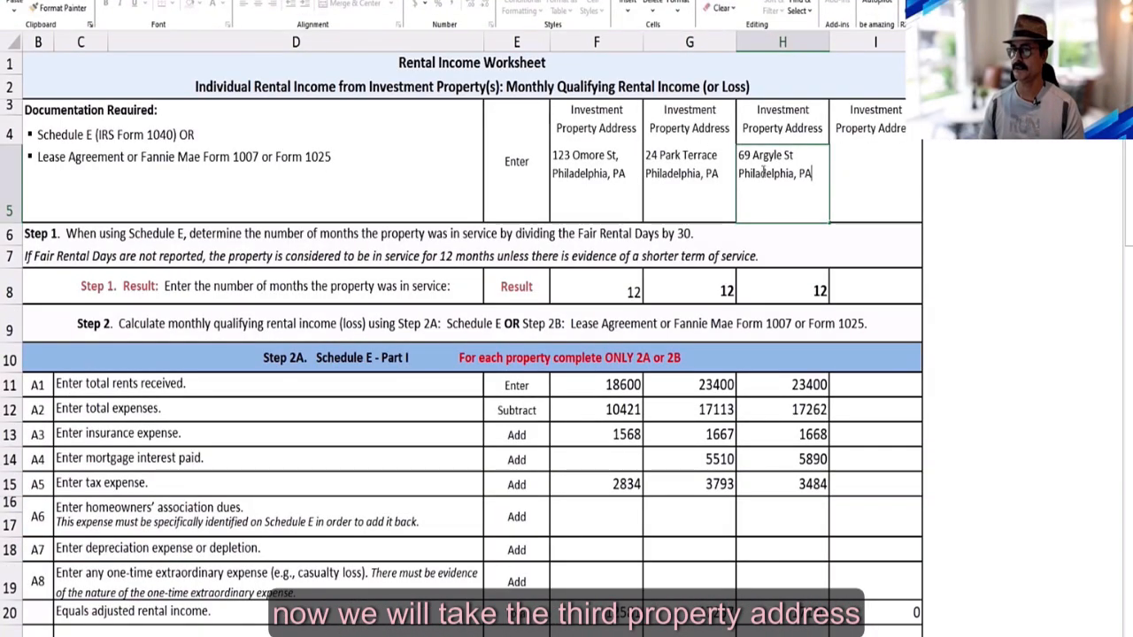
left_click_drag(816, 173, 737, 151)
key("ctrl+c")
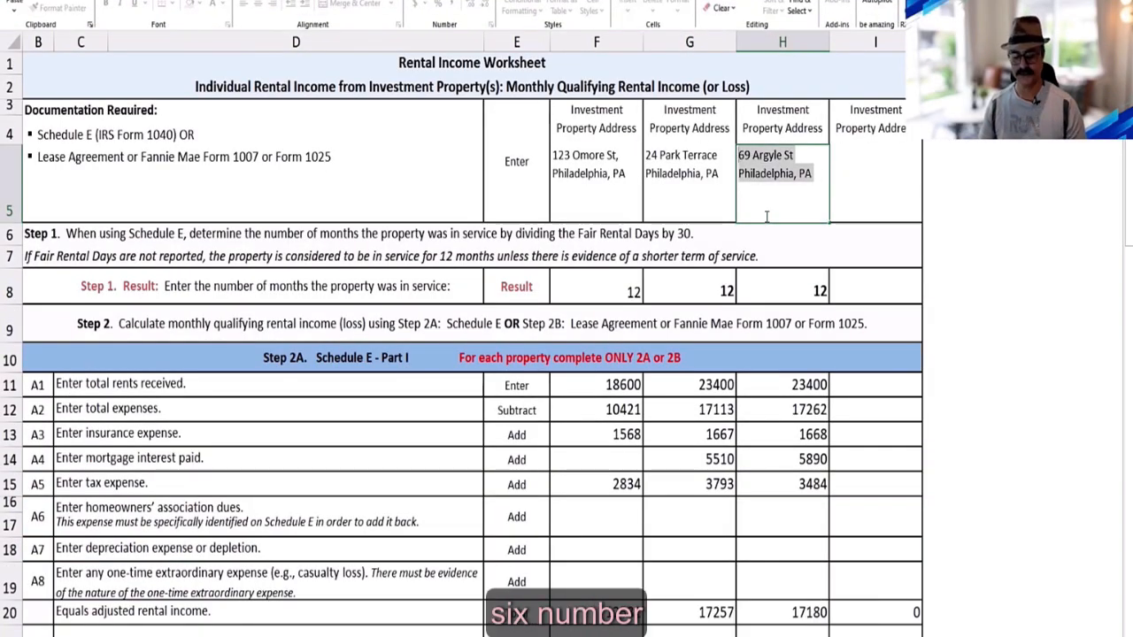
key("alt+Tab")
left_click(223, 539)
key("ctrl+v")
Step: Link the BOA 39210 liability to the third property, giving lien 39210 and payment 470
left_click(473, 540)
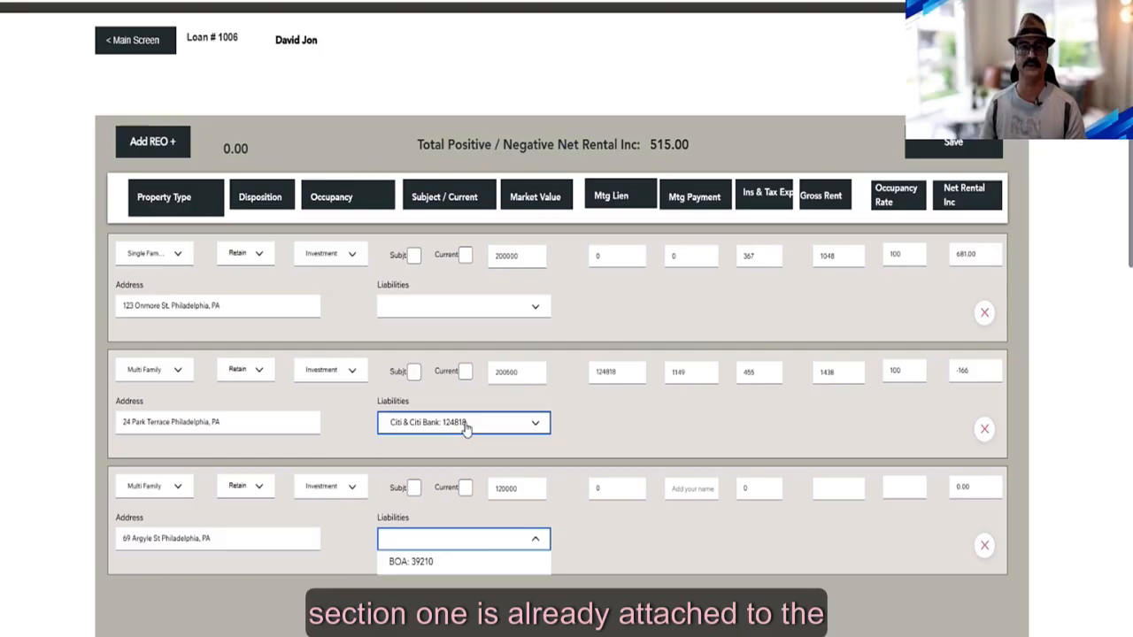
left_click(427, 561)
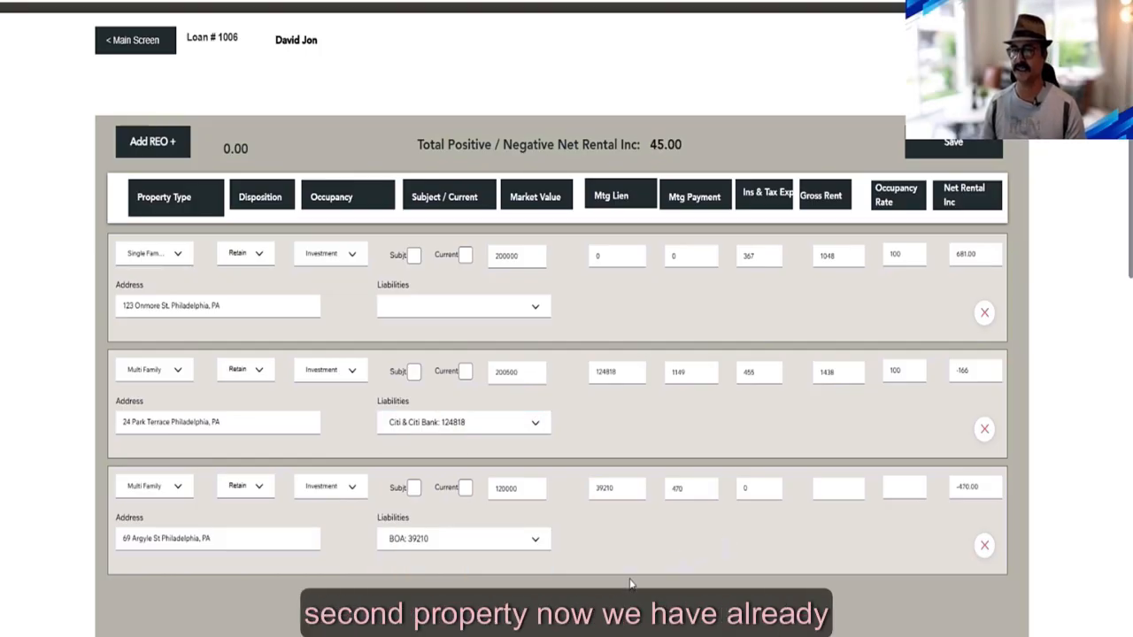
left_click(613, 492)
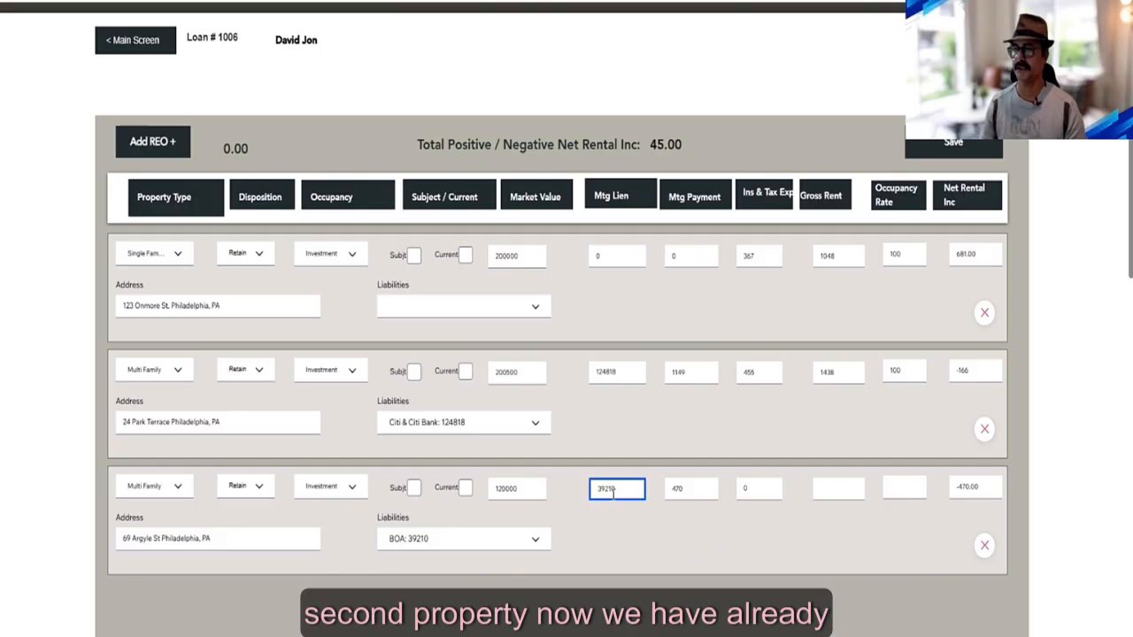
left_click(688, 497)
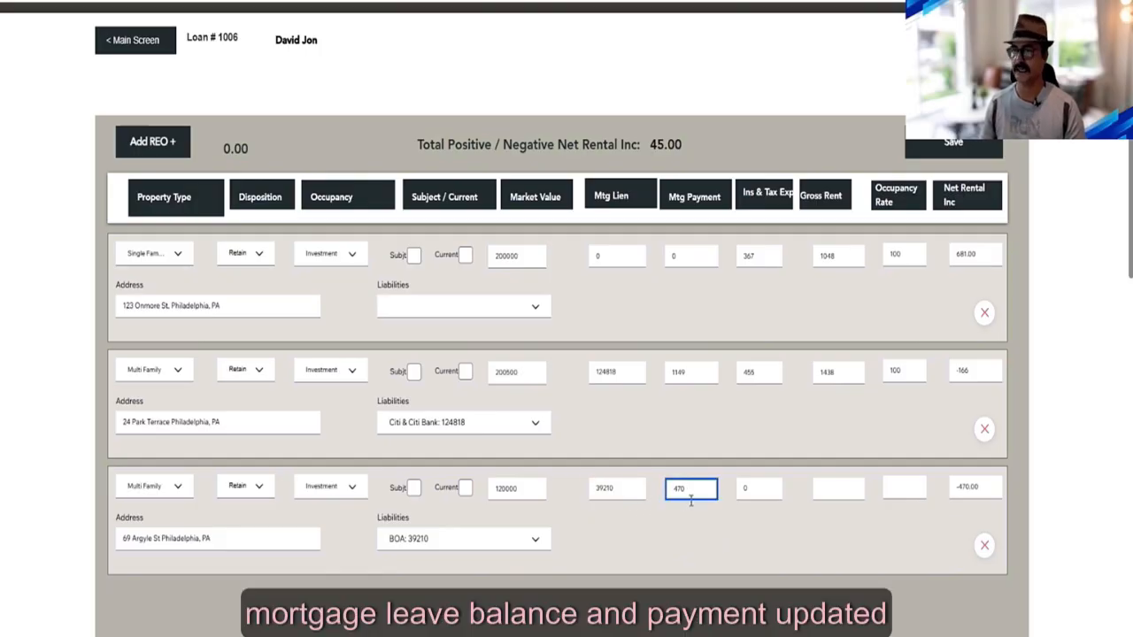
left_click(689, 540)
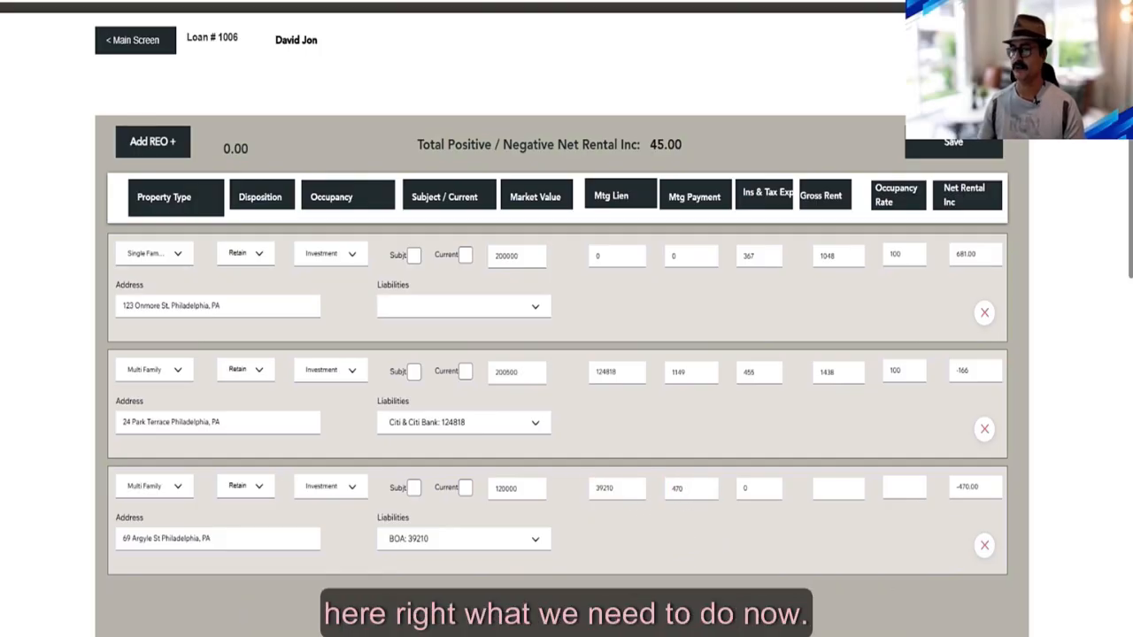
left_click(759, 489)
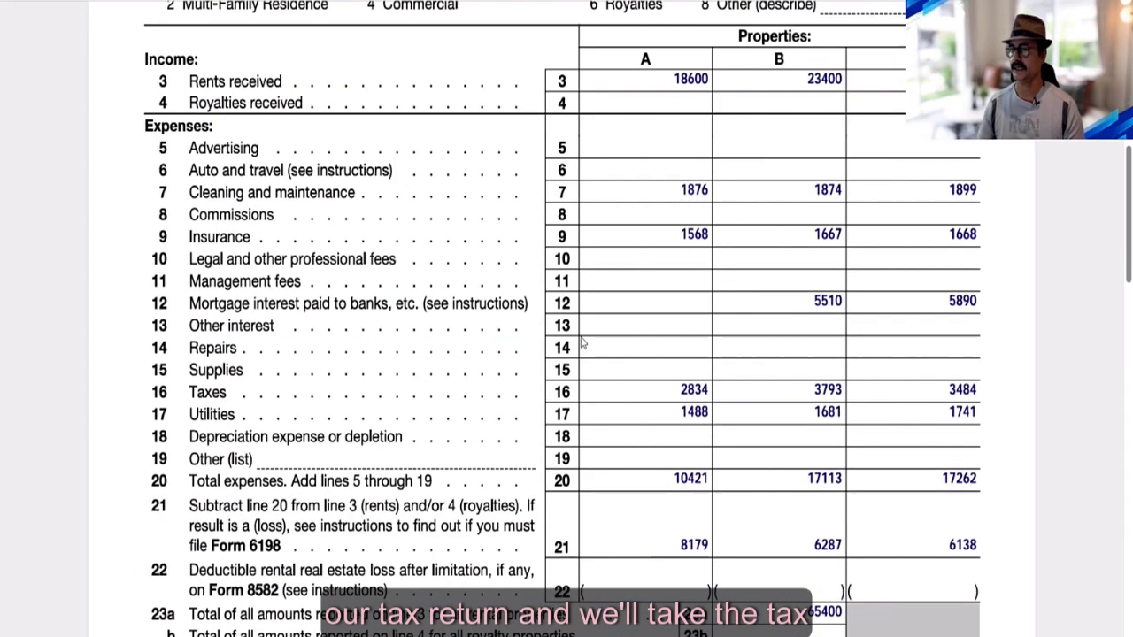
Step: Compute (1668 + 3484) ÷ 12 = 429.33 monthly insurance and tax in Calculator, then minimize it
left_click_drag(486, 117, 384, 158)
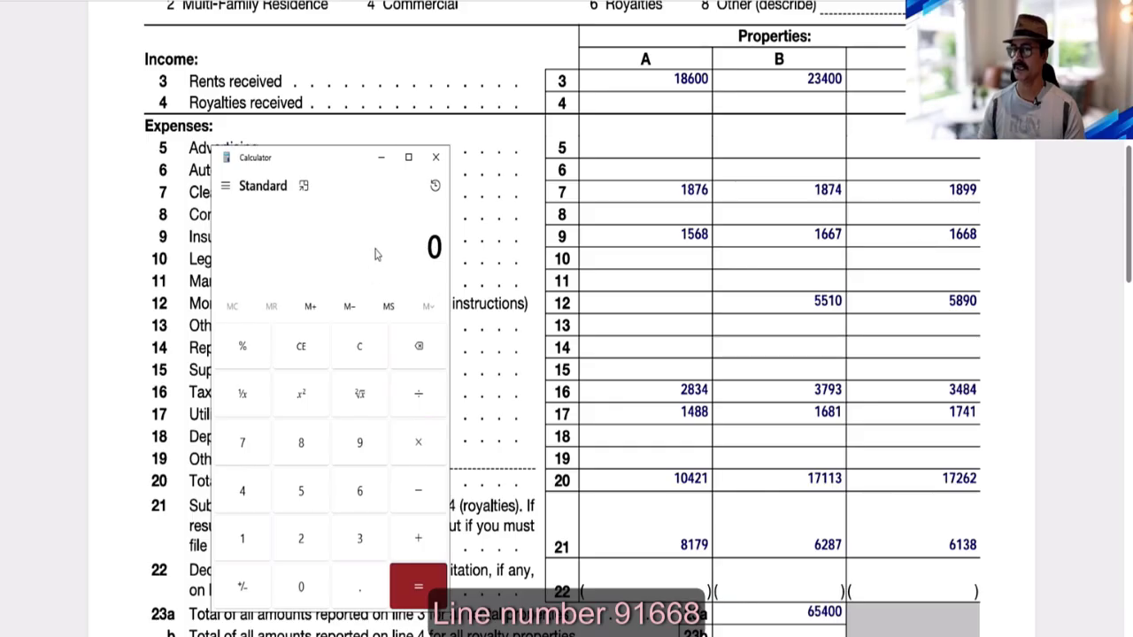
type("1668+")
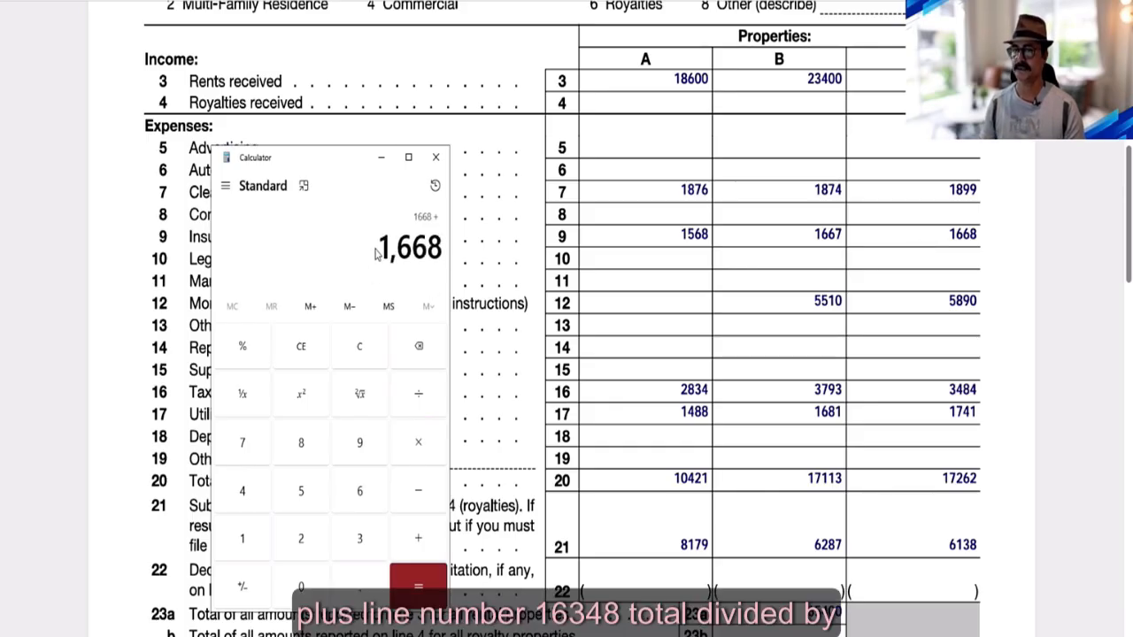
type("34")
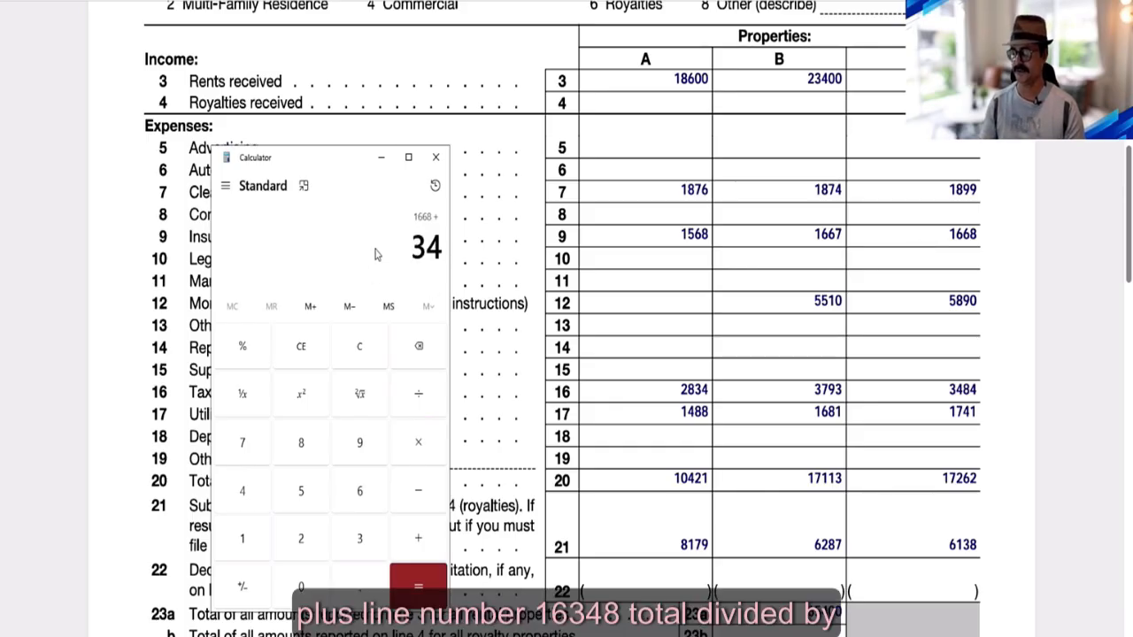
type("84+12")
key("Return")
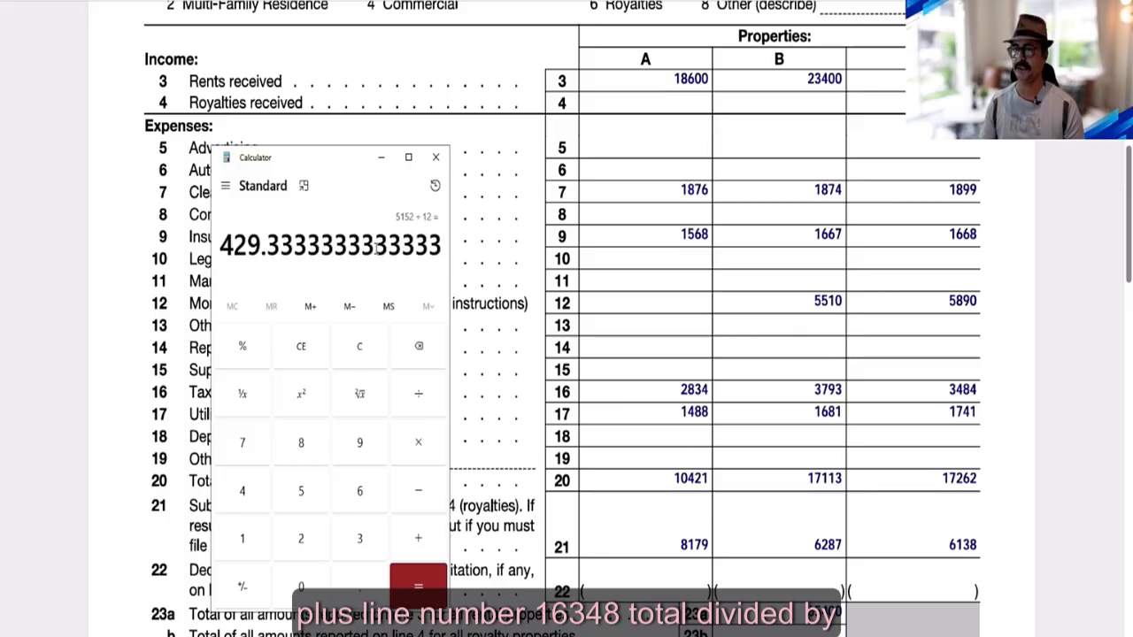
left_click(380, 157)
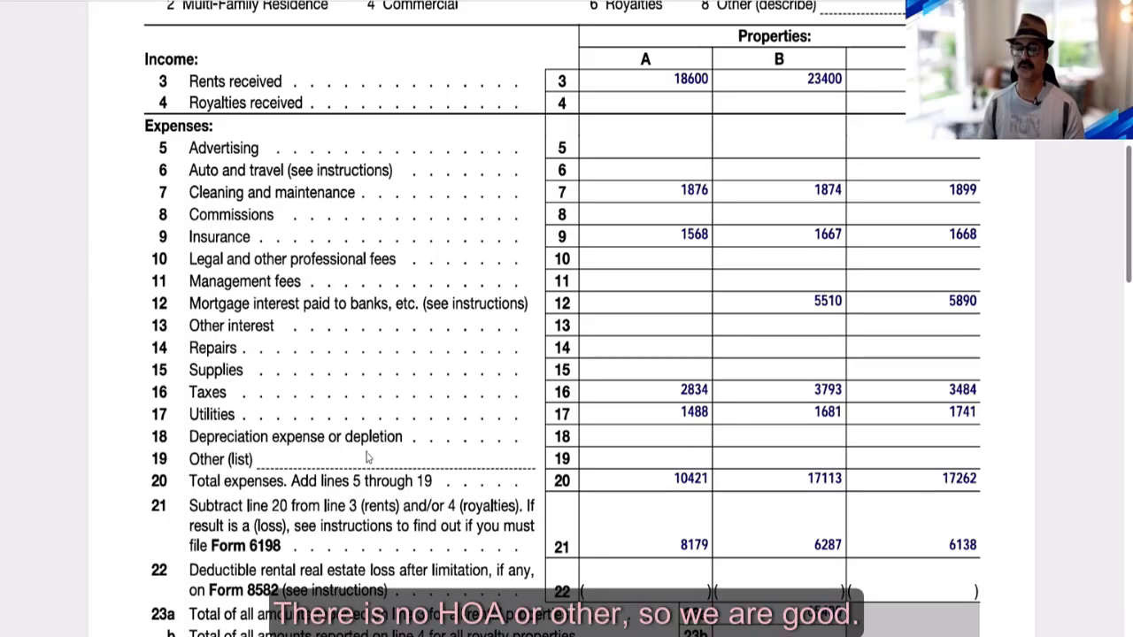
Step: Enter 429.33 as the third property's insurance and tax expense
left_click(221, 2)
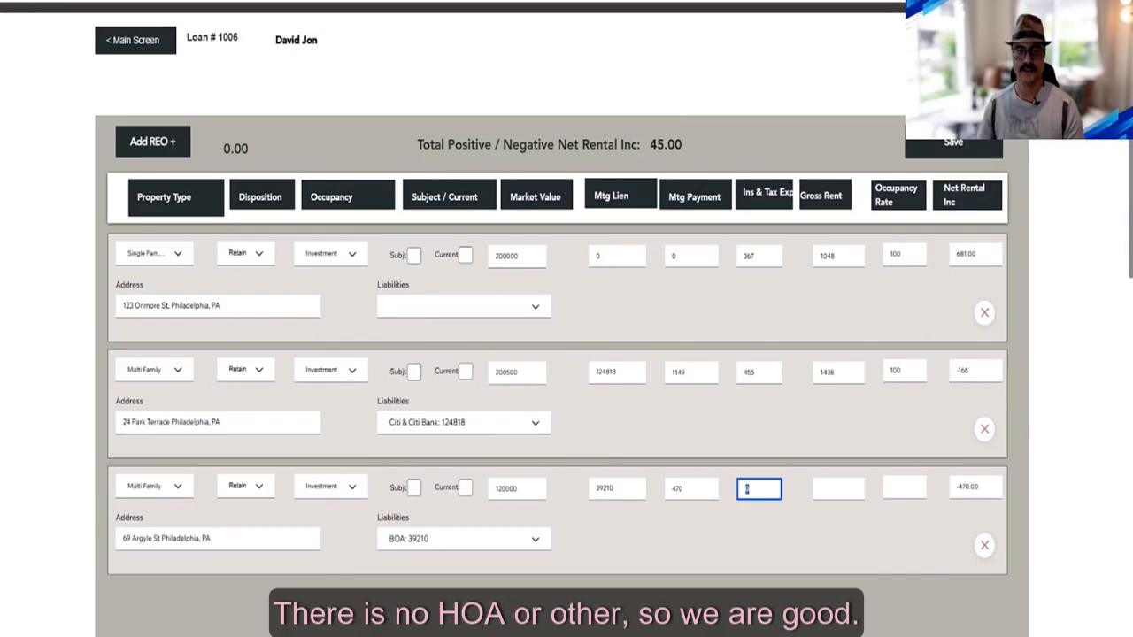
double_click(754, 489)
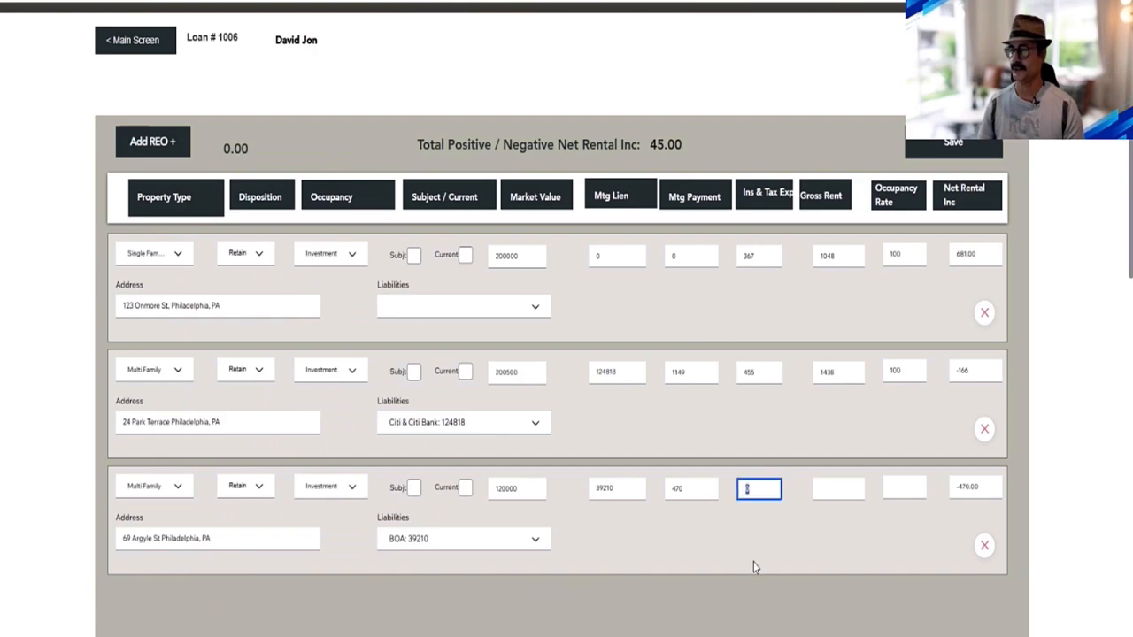
type("429.33")
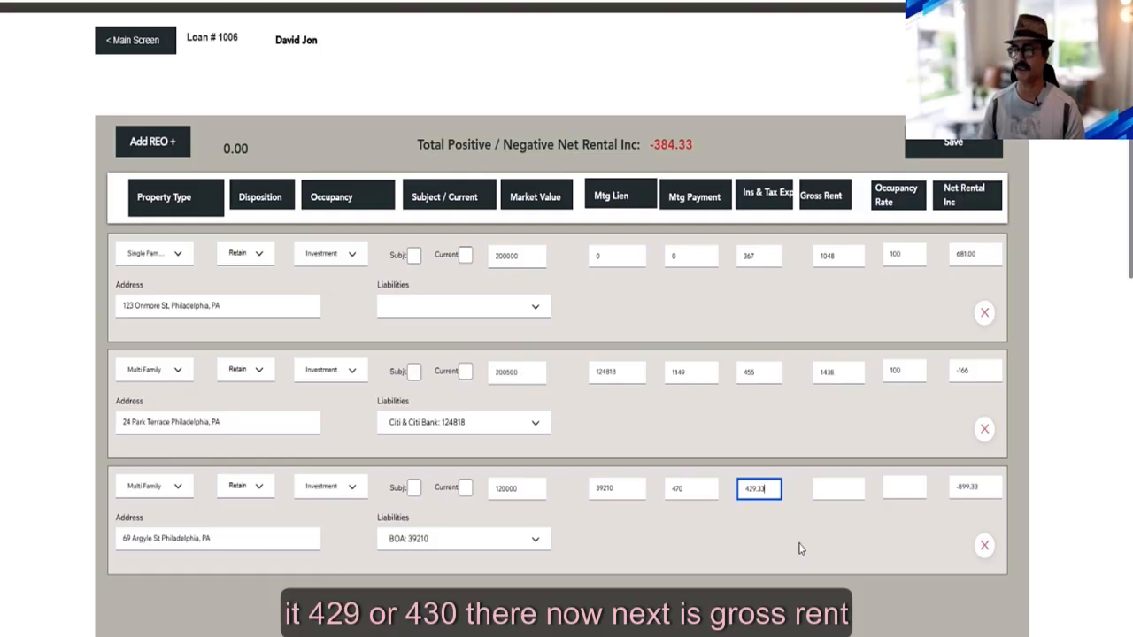
left_click(846, 490)
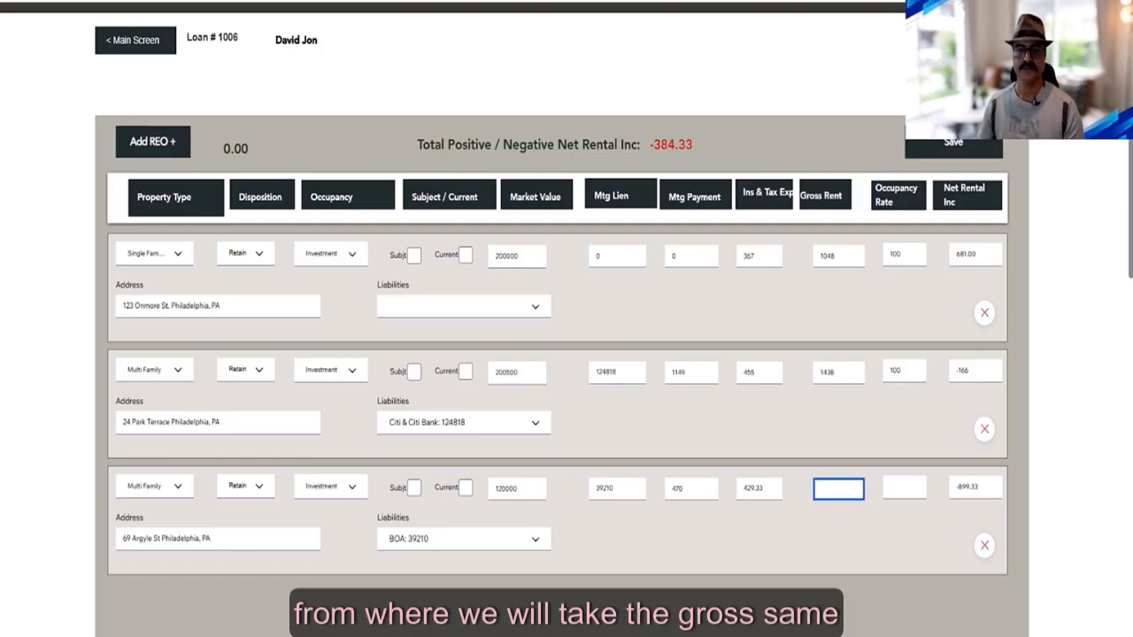
Step: Read the monthly income in Excel cell H25 and enter 1432 as the third property's gross rent
key("alt+Tab")
scroll(721, 576, "down", 4)
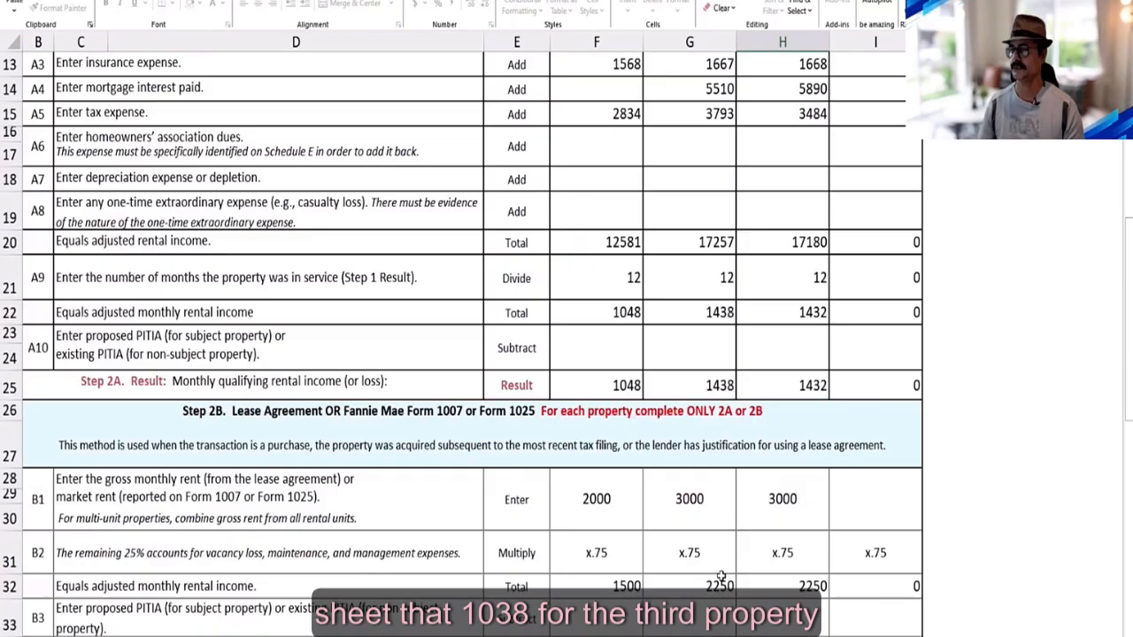
left_click(807, 387)
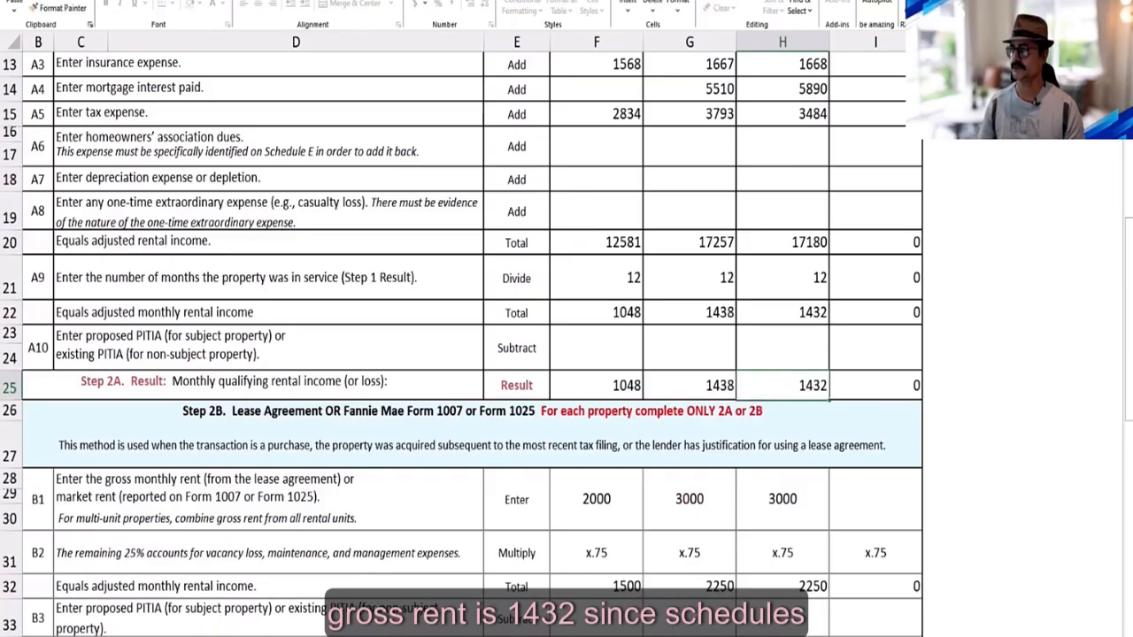
key("alt+Tab")
type("1432")
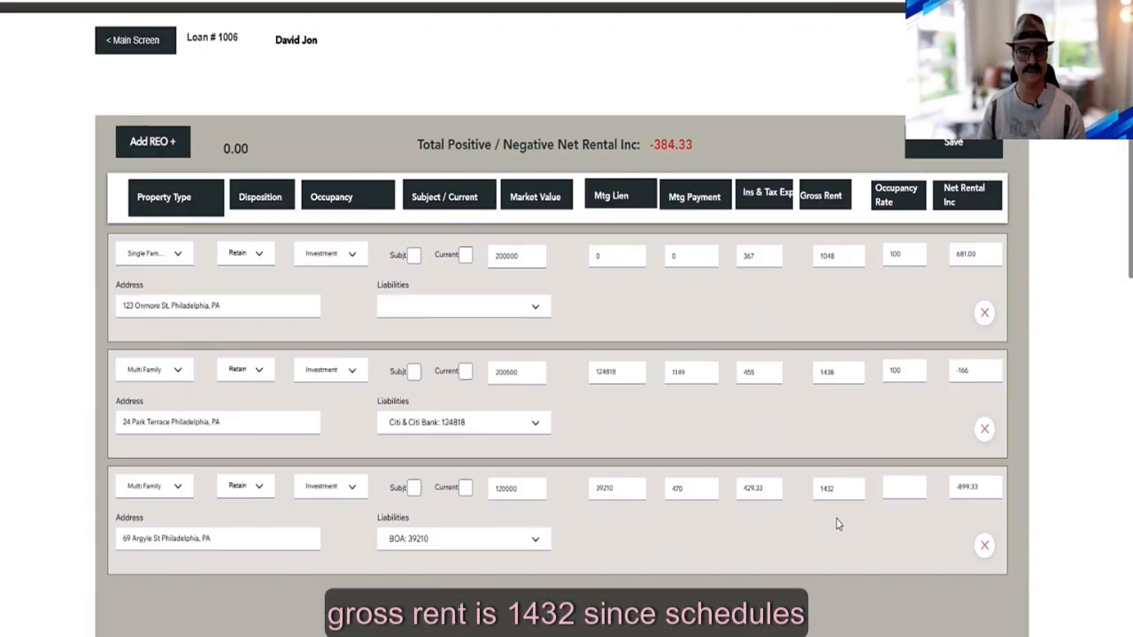
Step: Enter 100 as the third property's occupancy rate
left_click(907, 487)
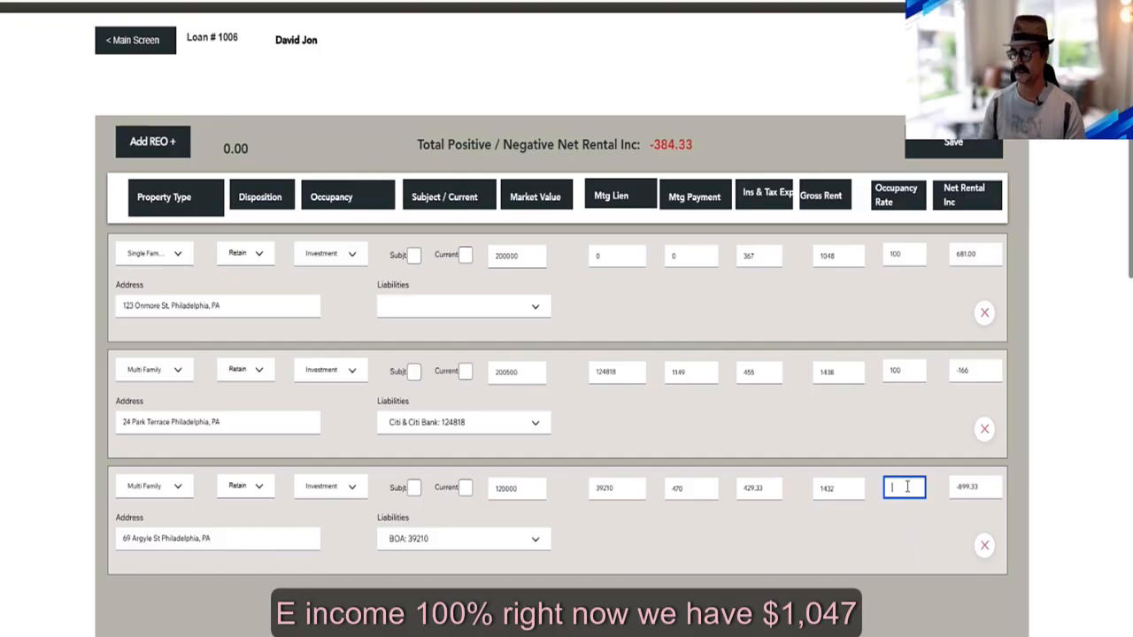
type("100")
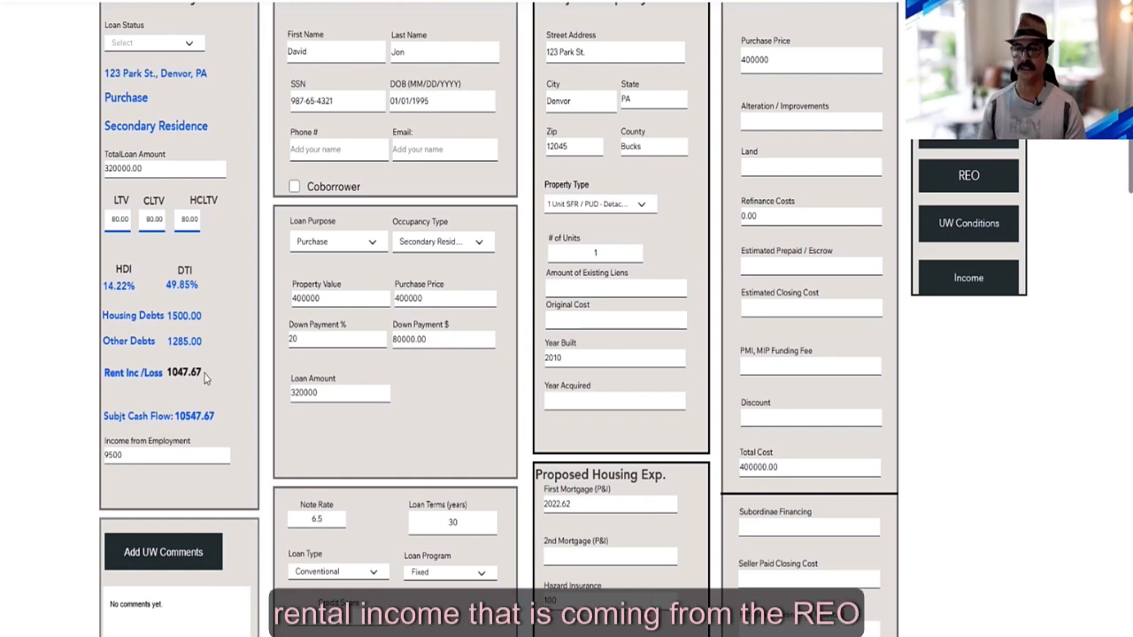
left_click_drag(204, 376, 166, 373)
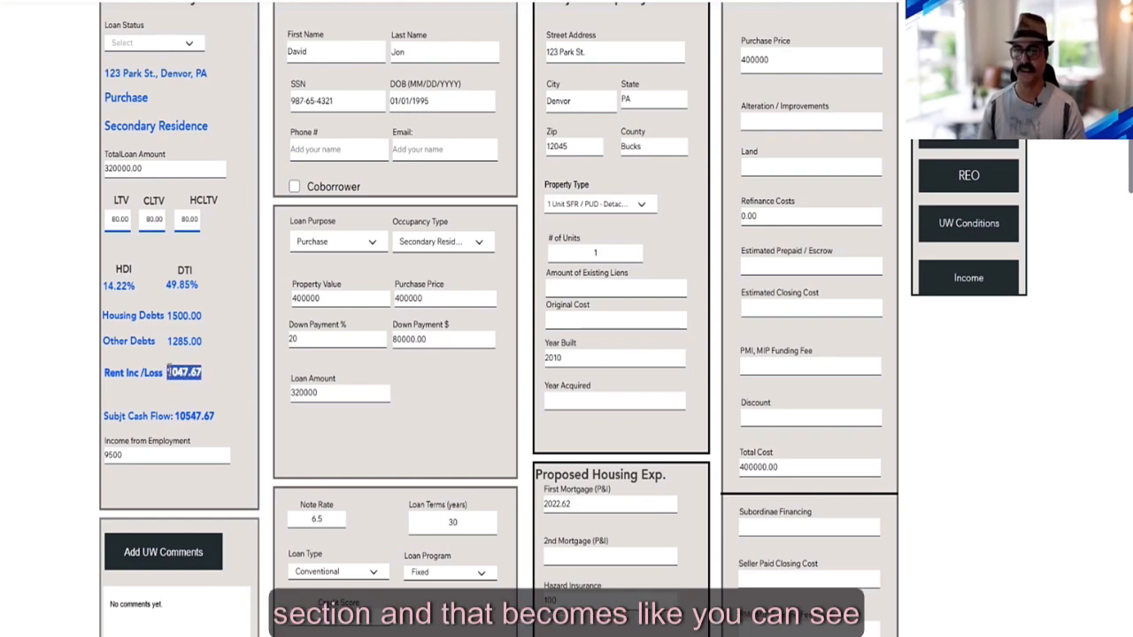
left_click_drag(126, 457, 104, 459)
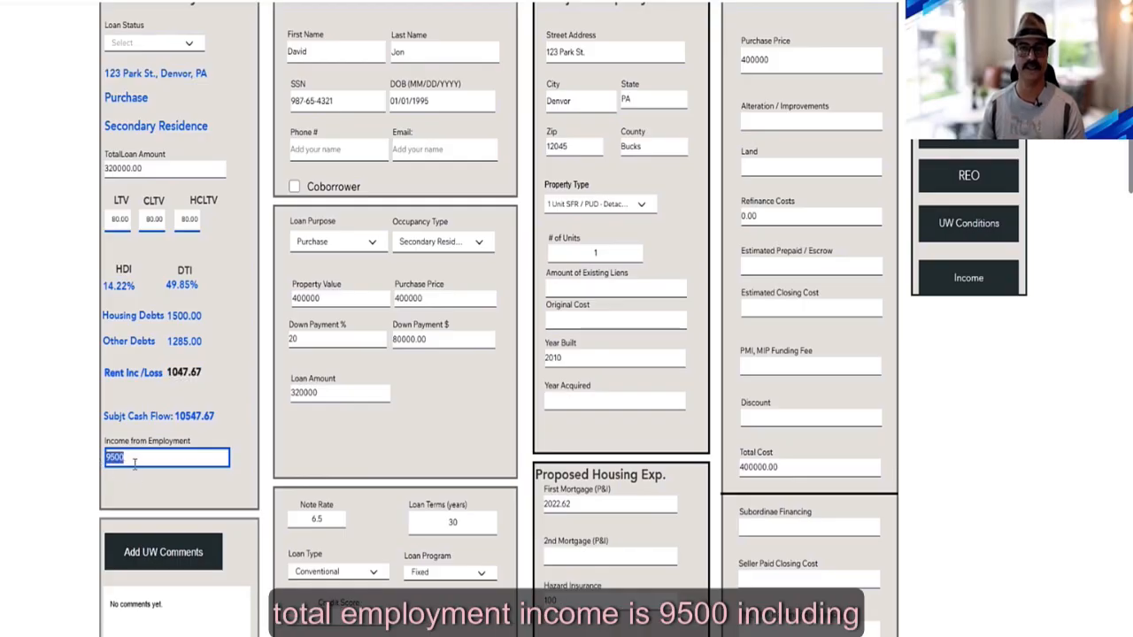
left_click(188, 376)
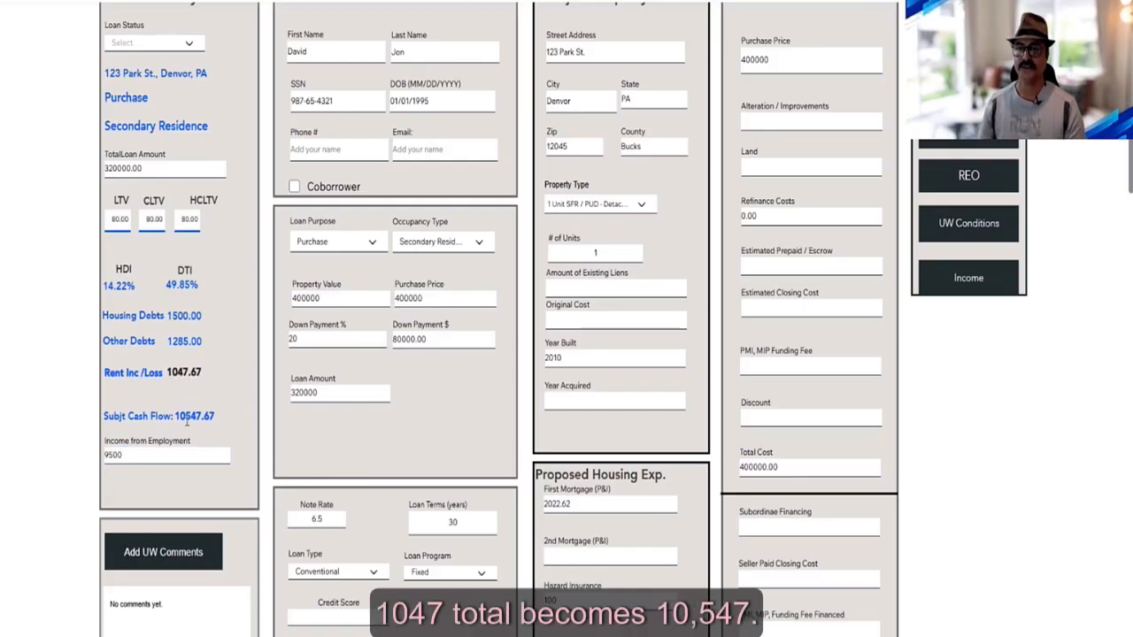
left_click_drag(209, 421, 175, 419)
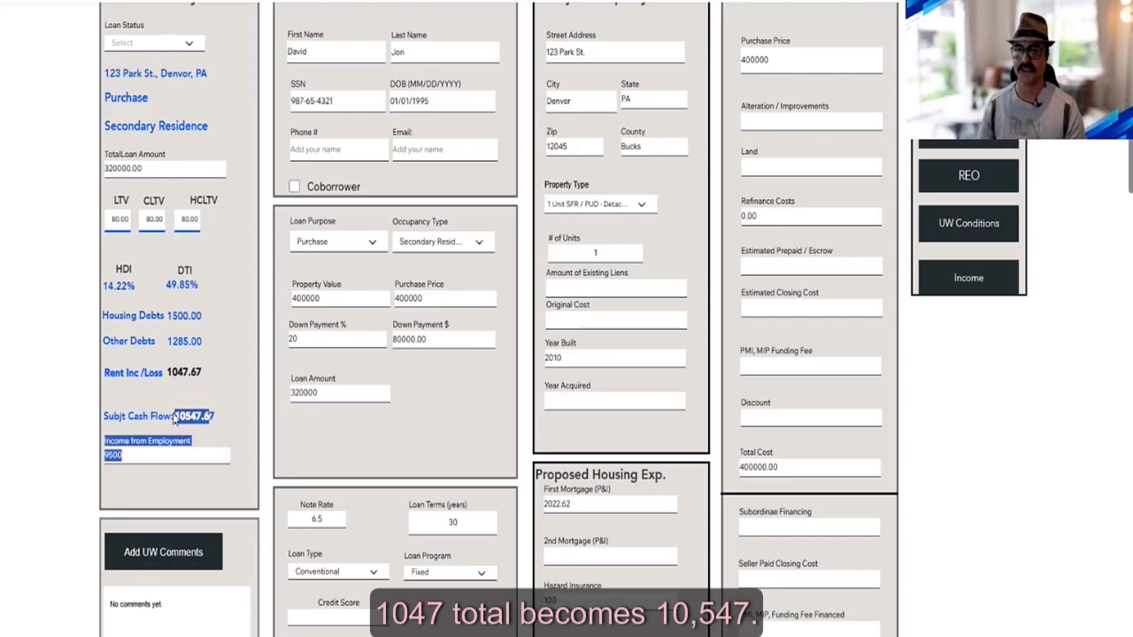
left_click(234, 384)
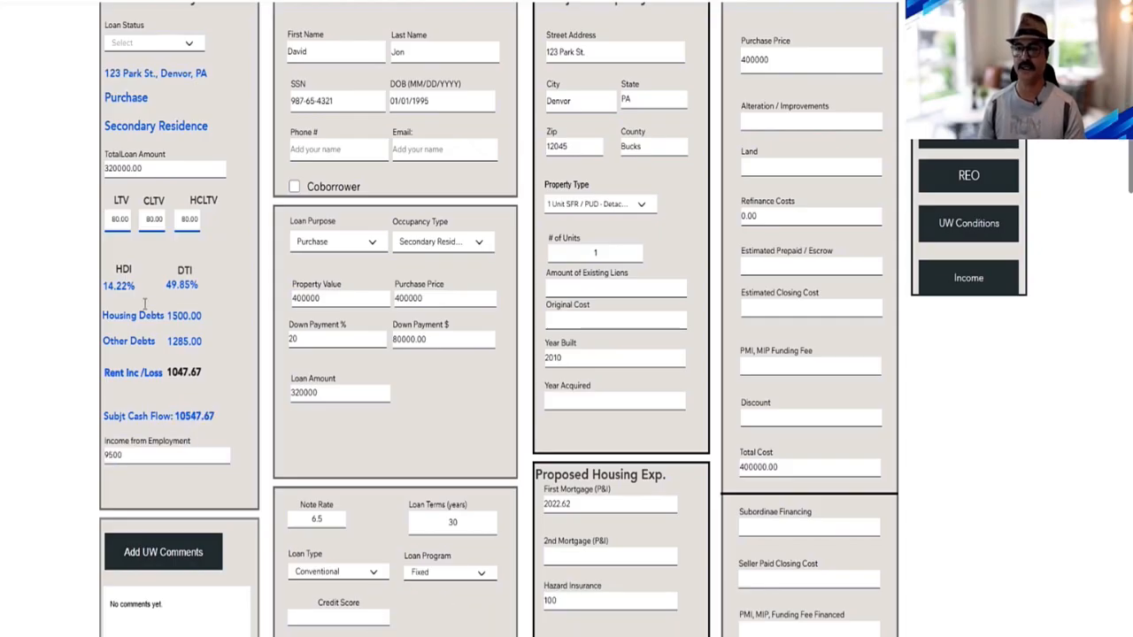
left_click_drag(166, 285, 205, 291)
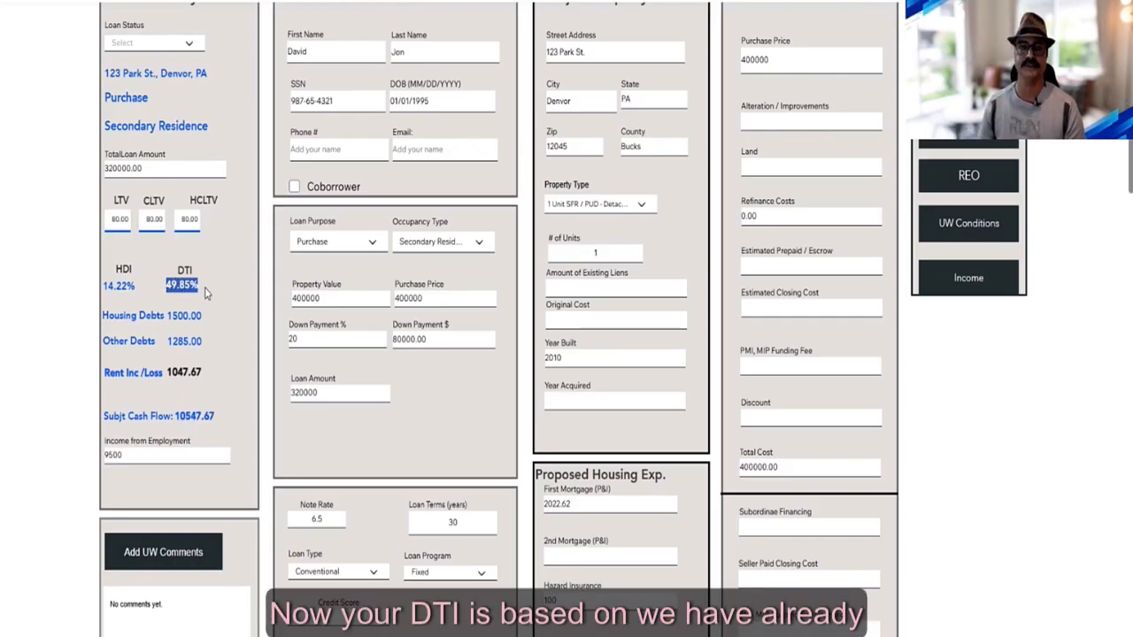
left_click(224, 380)
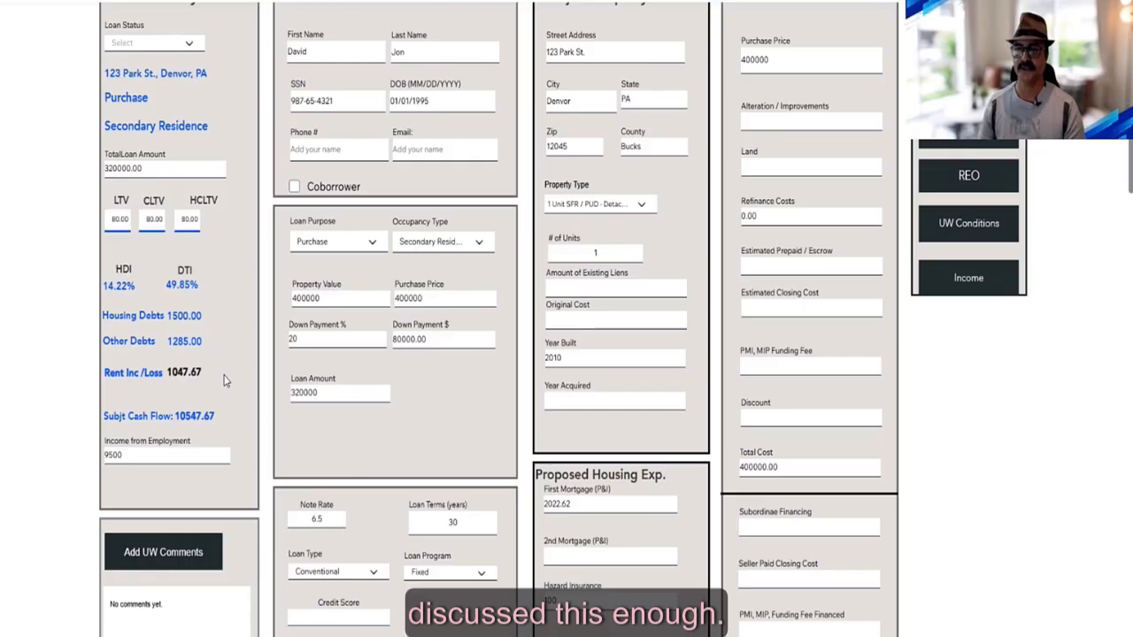
scroll(224, 381, "up", 1)
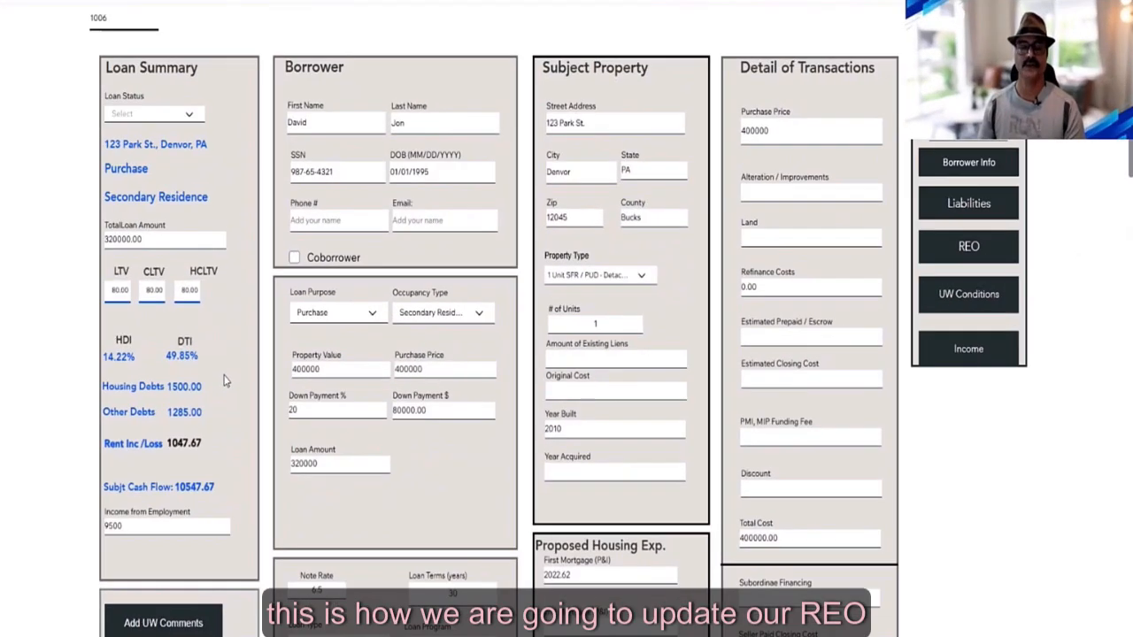
scroll(224, 381, "up", 1)
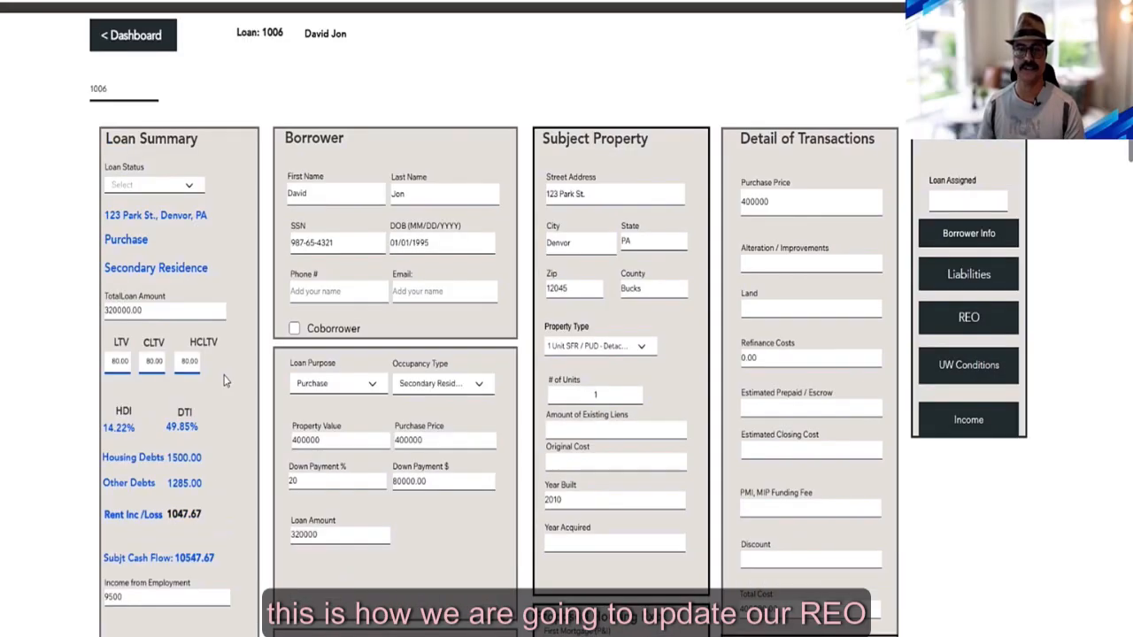